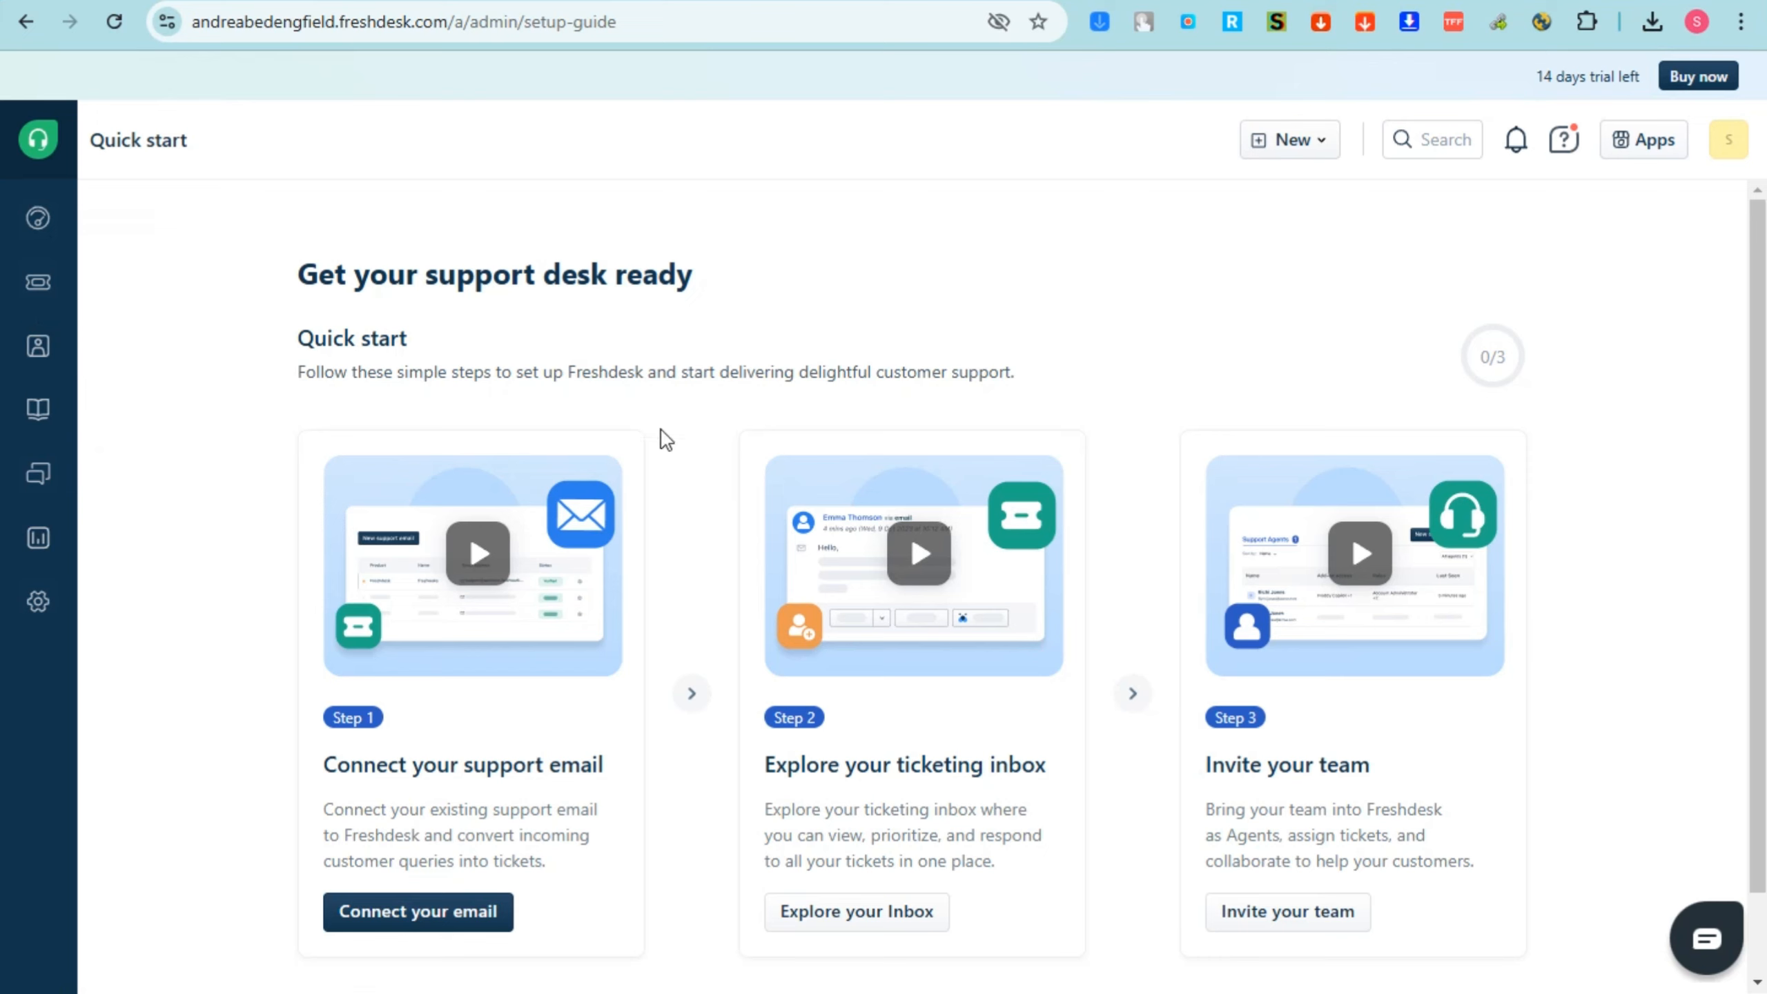
double_click(320, 21)
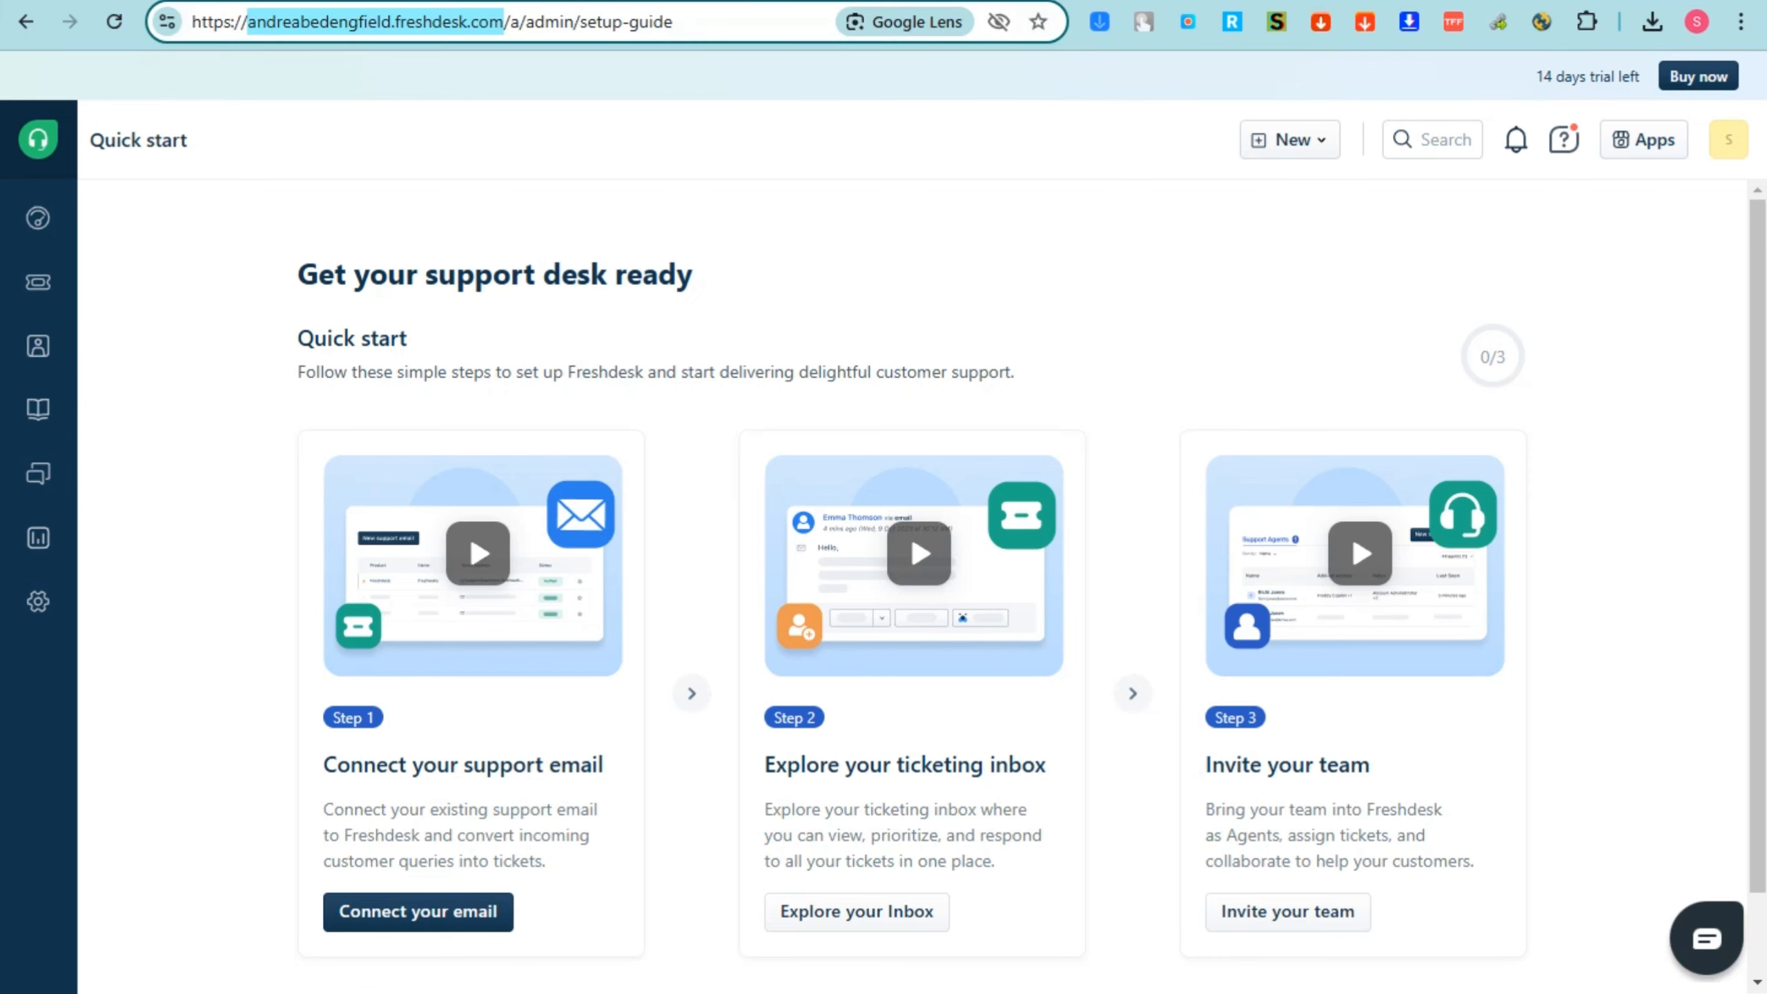
left_click(188, 203)
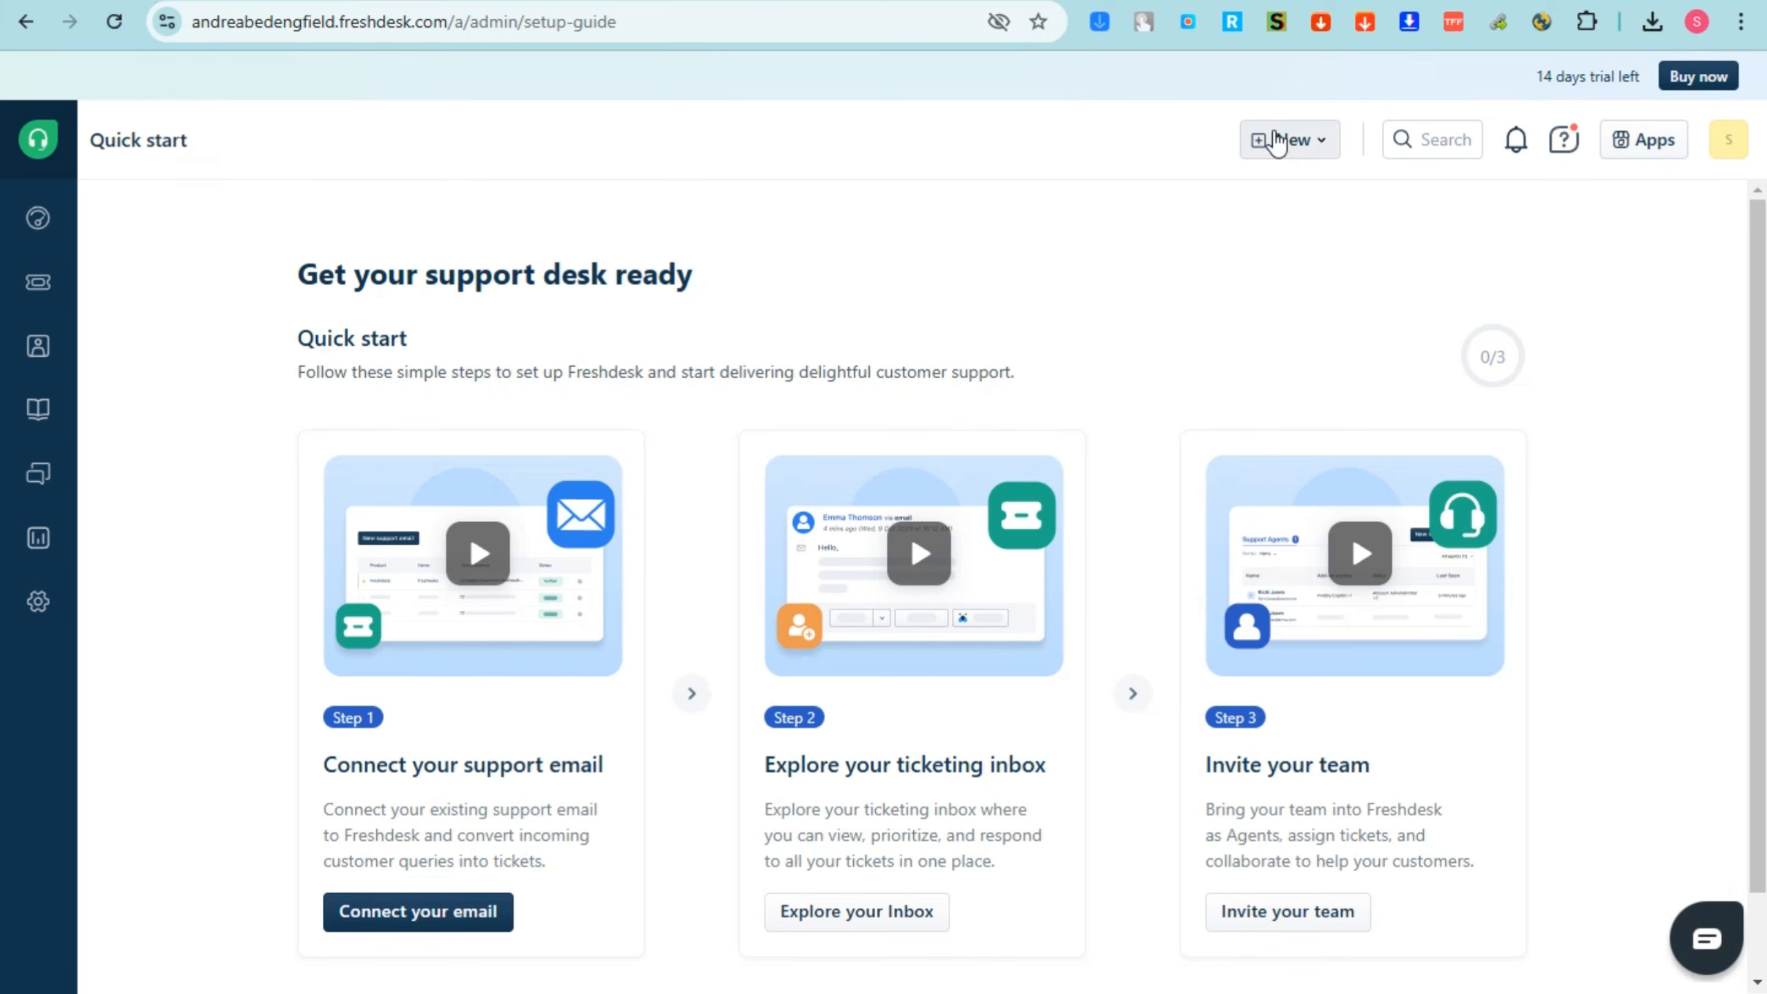
Step: Open the dashboard, followed by the list of all tickets
left_click(31, 222)
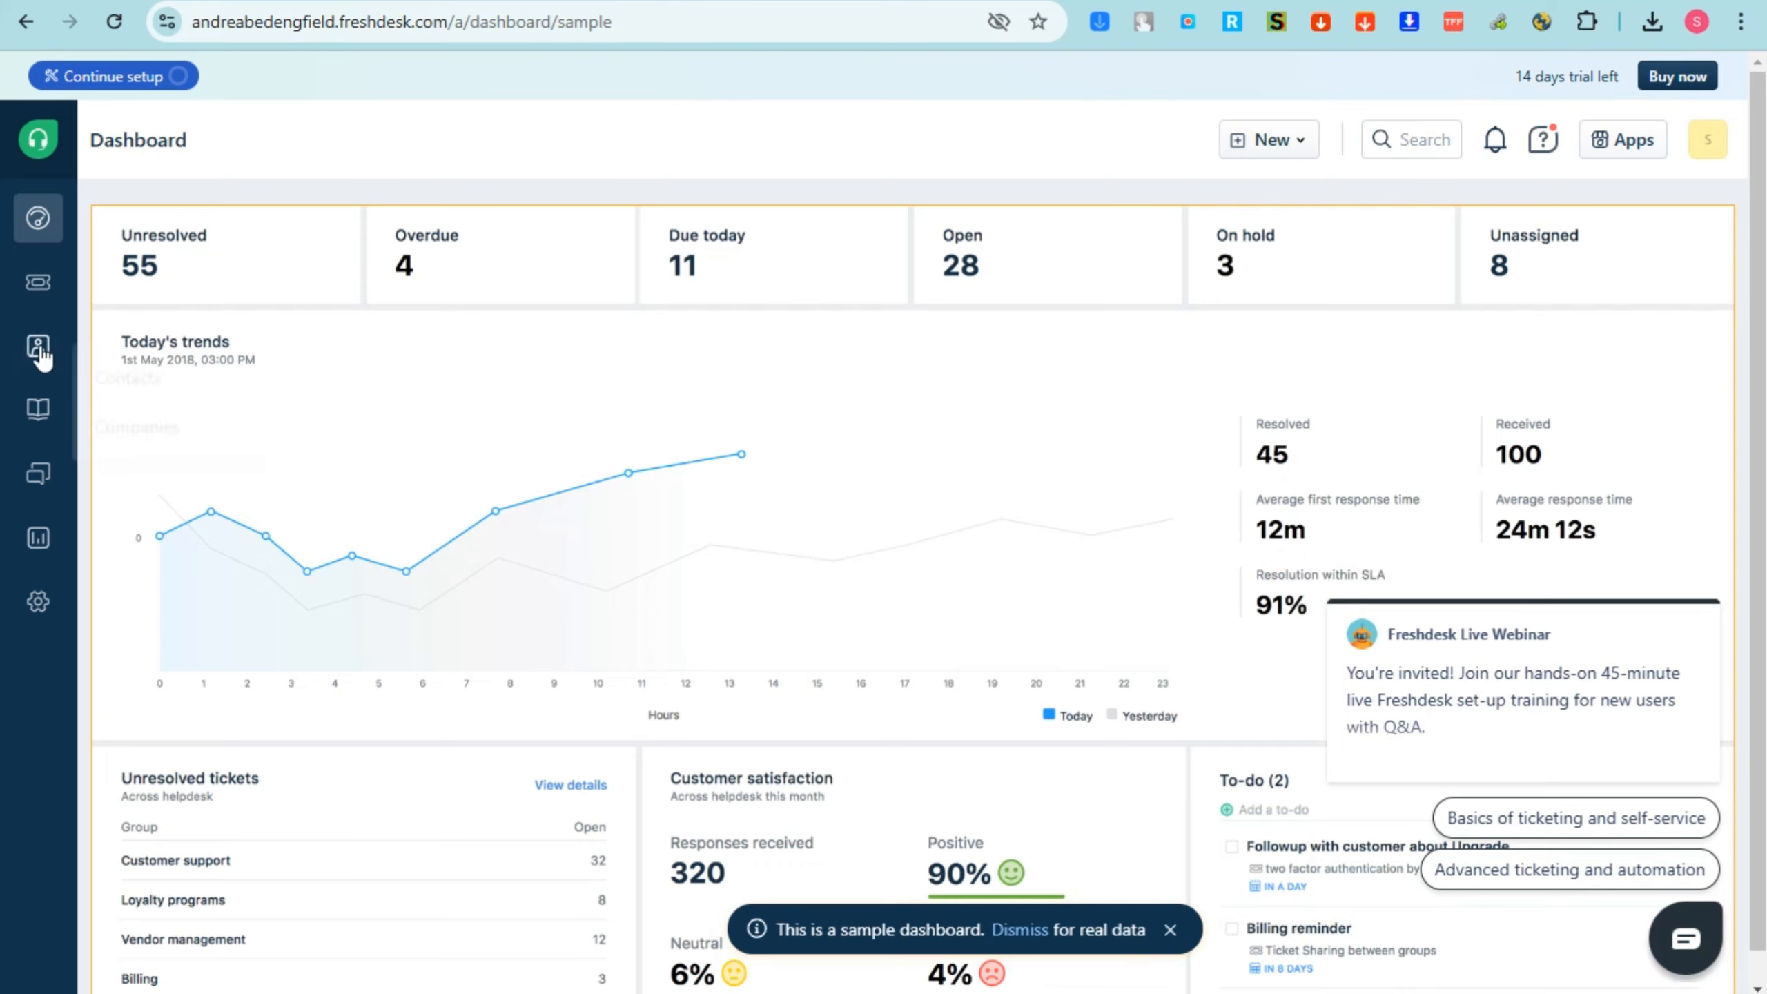
left_click(36, 306)
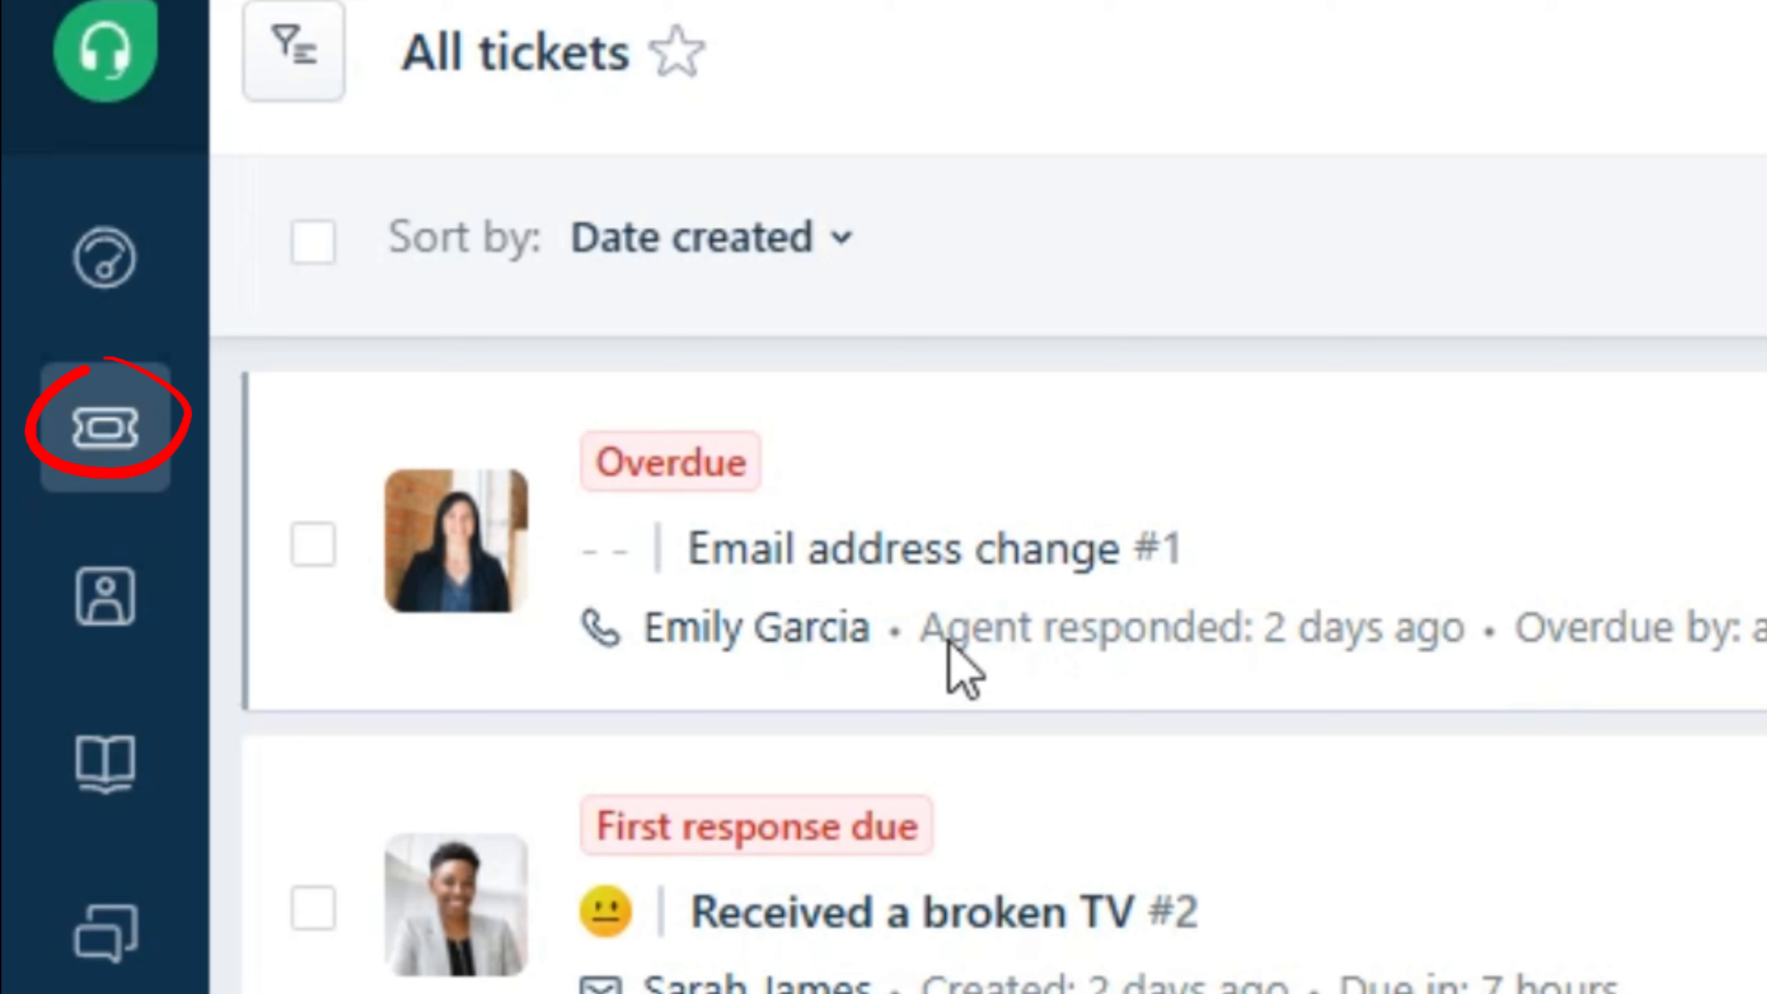
mouse_move(268, 360)
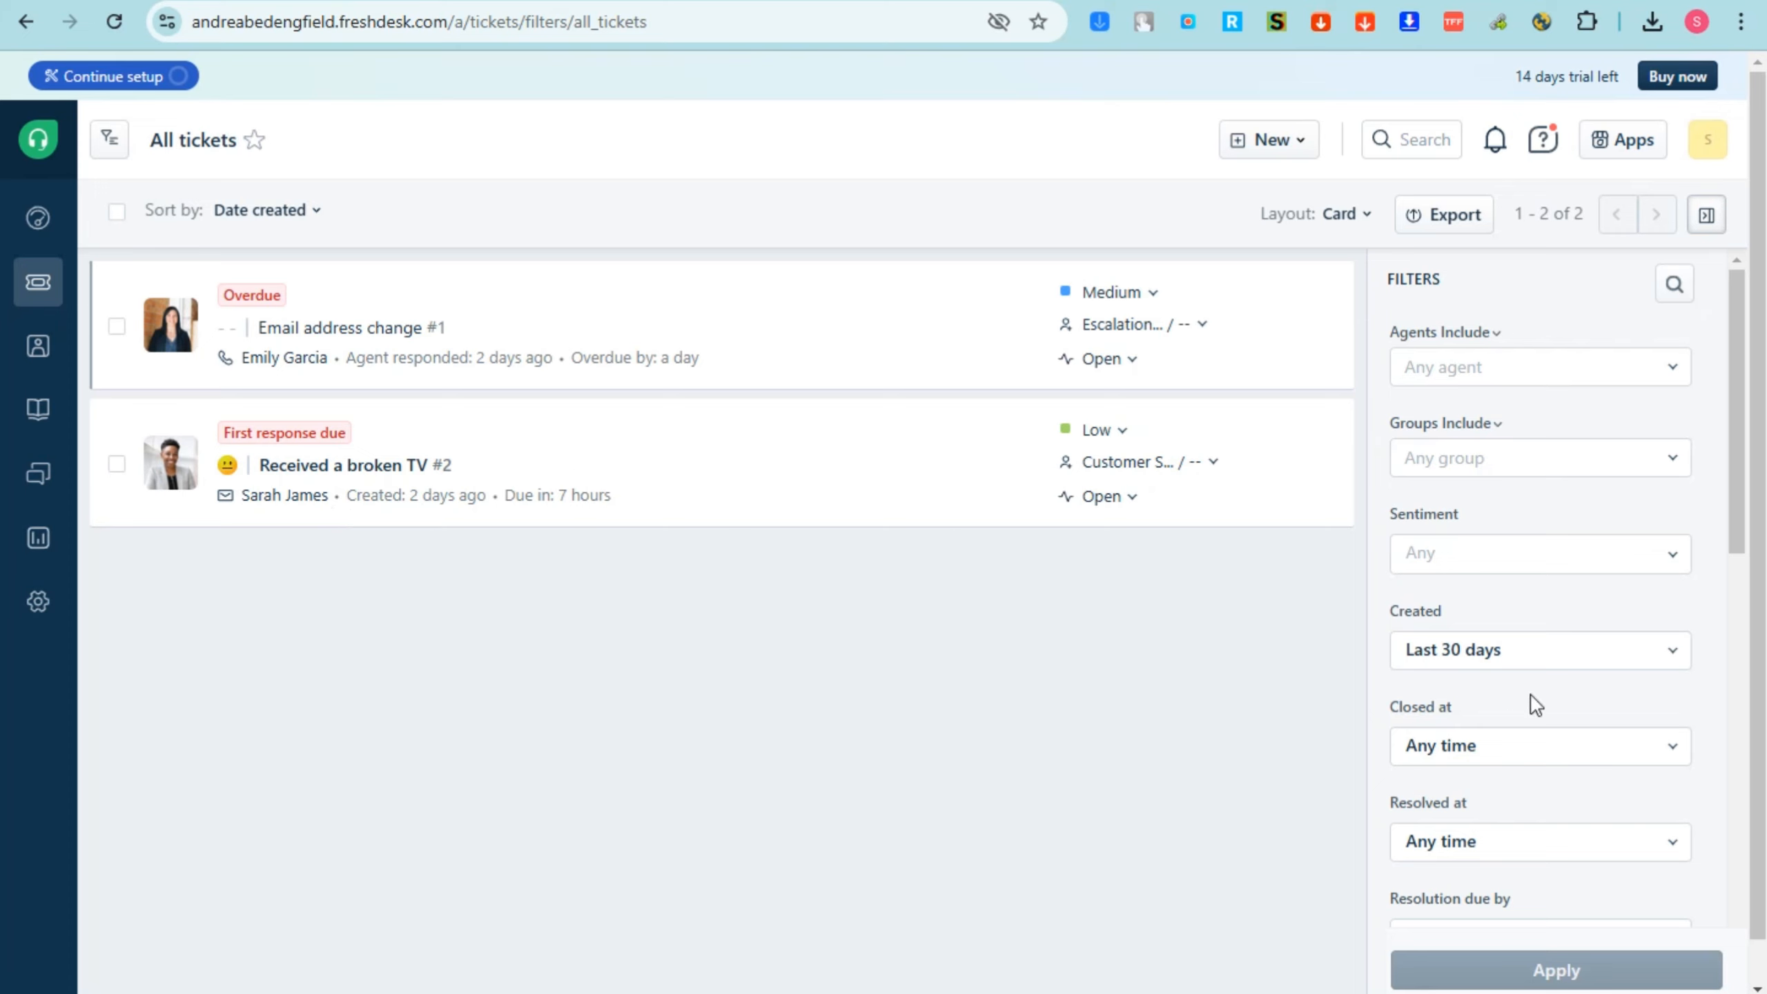
Step: Filter the tickets by one agent, My groups and Positive sentiment, apply the filter, and clear it again
left_click(1670, 376)
left_click(1495, 469)
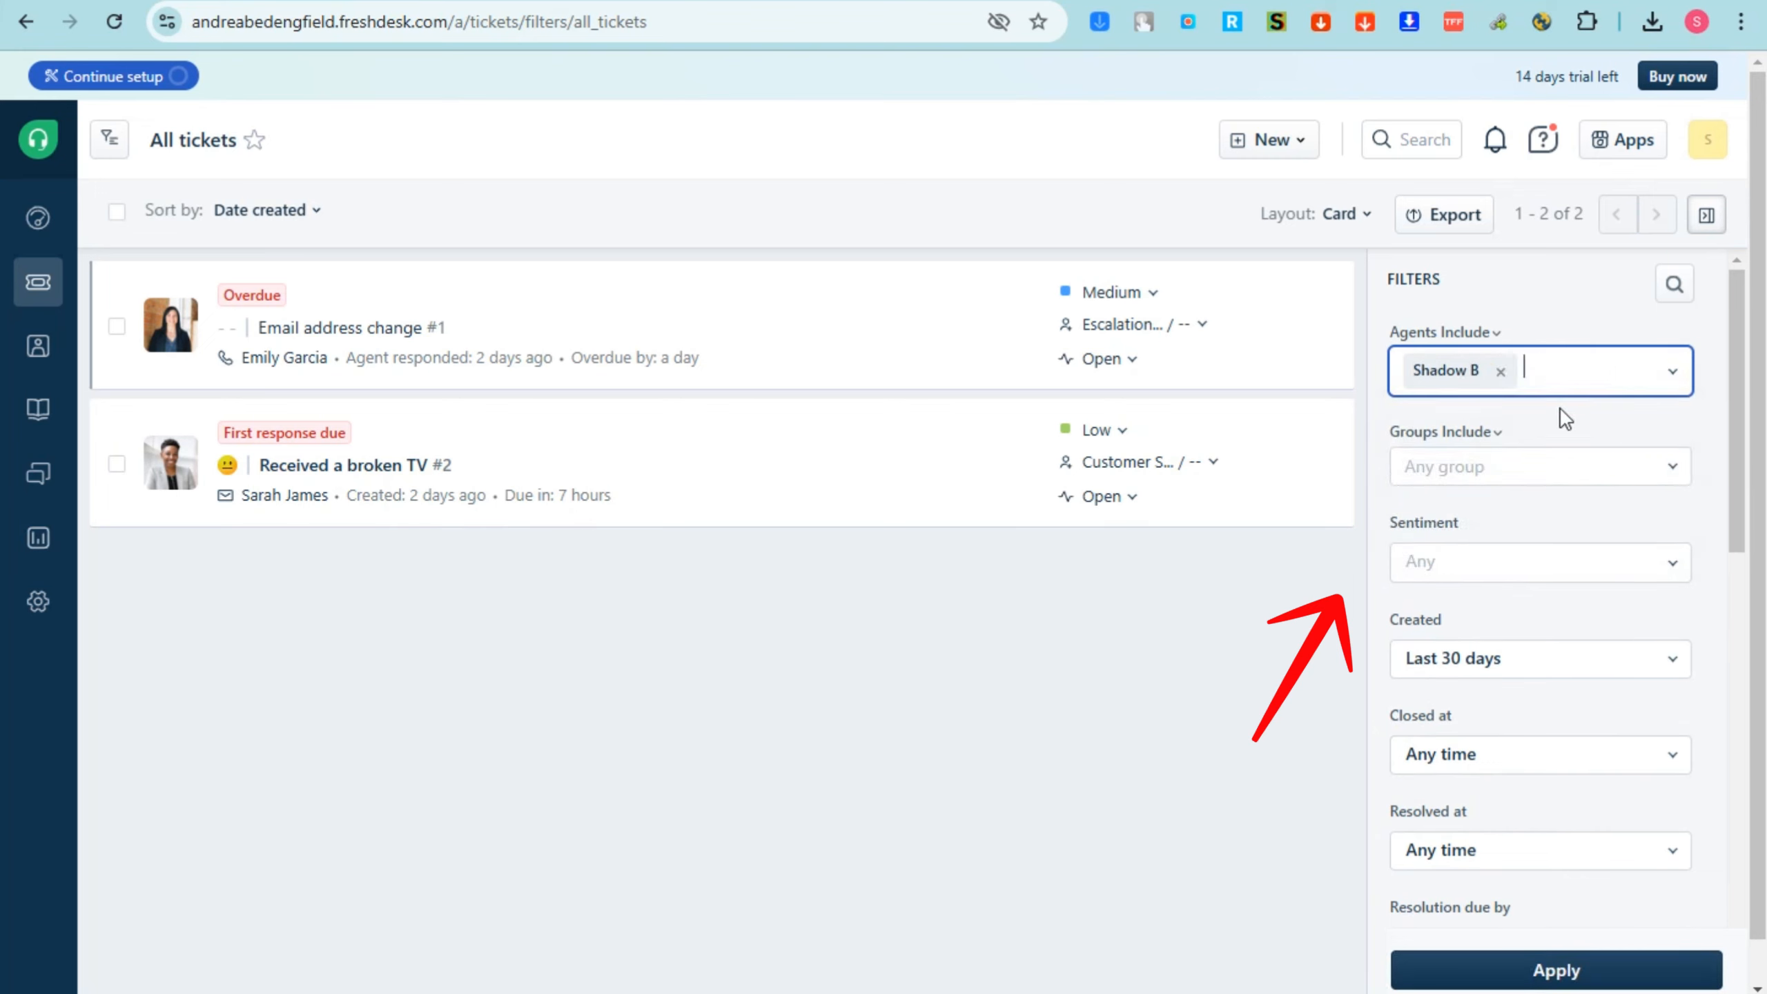
left_click(1567, 463)
left_click(1468, 543)
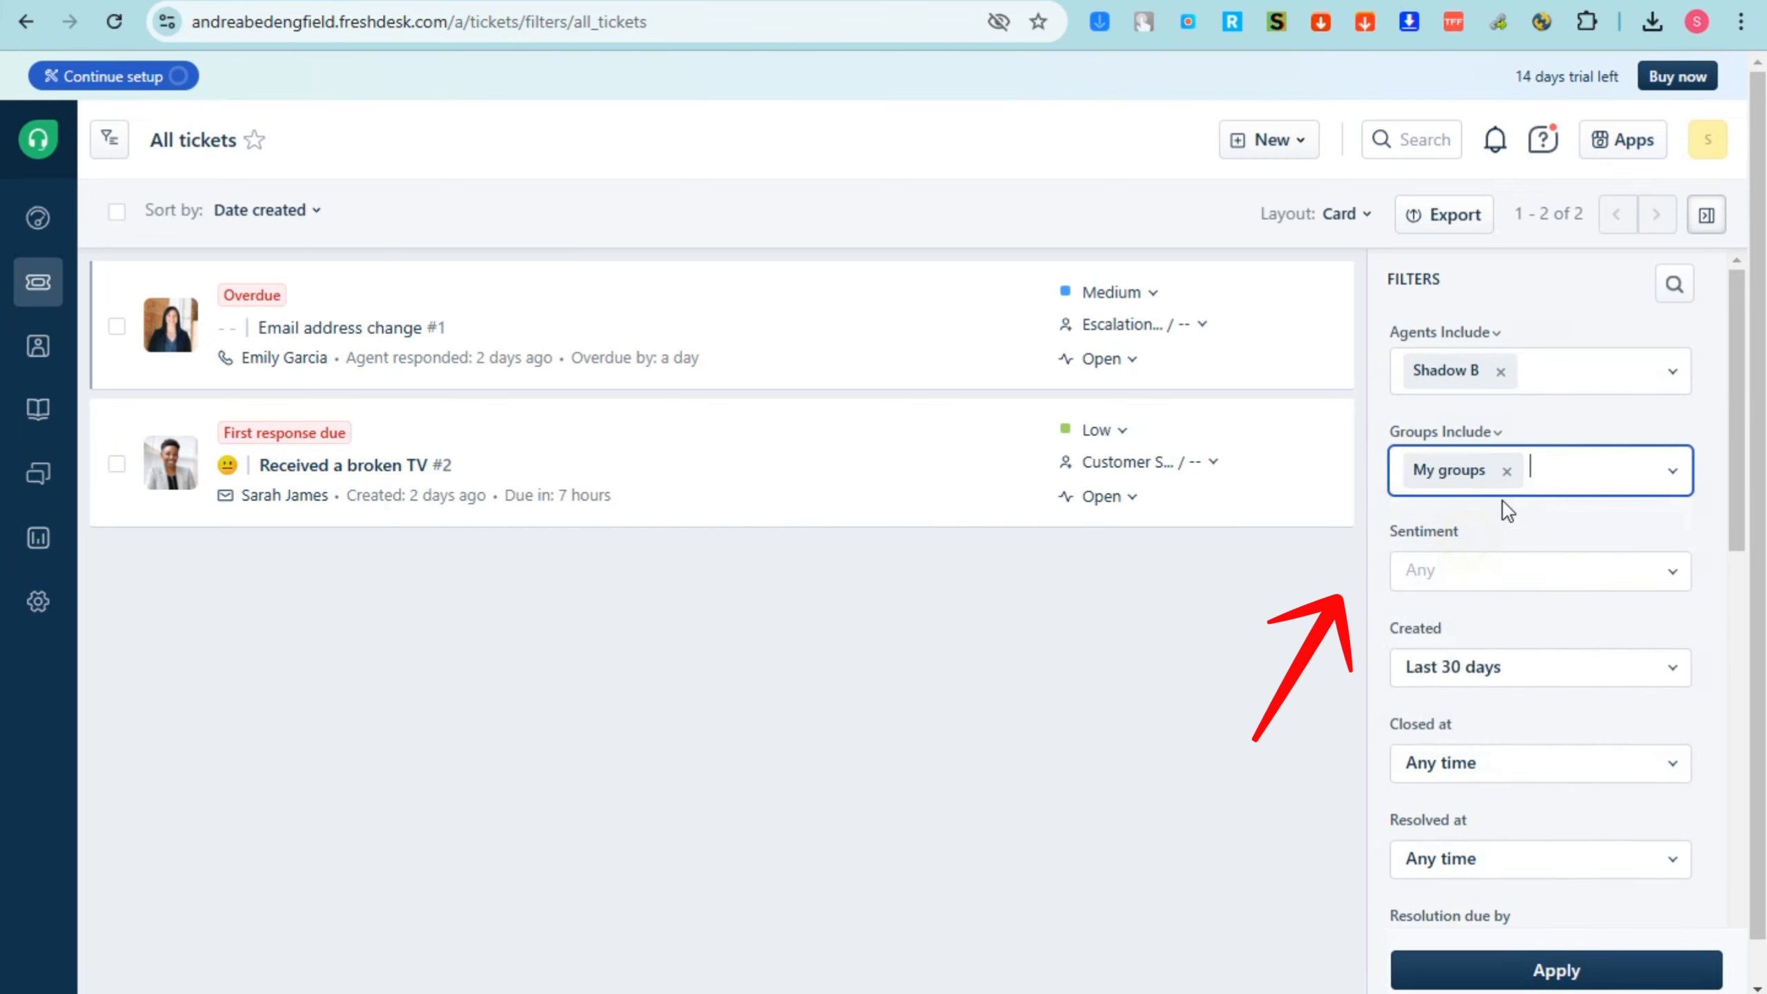
left_click(1534, 569)
left_click(1511, 687)
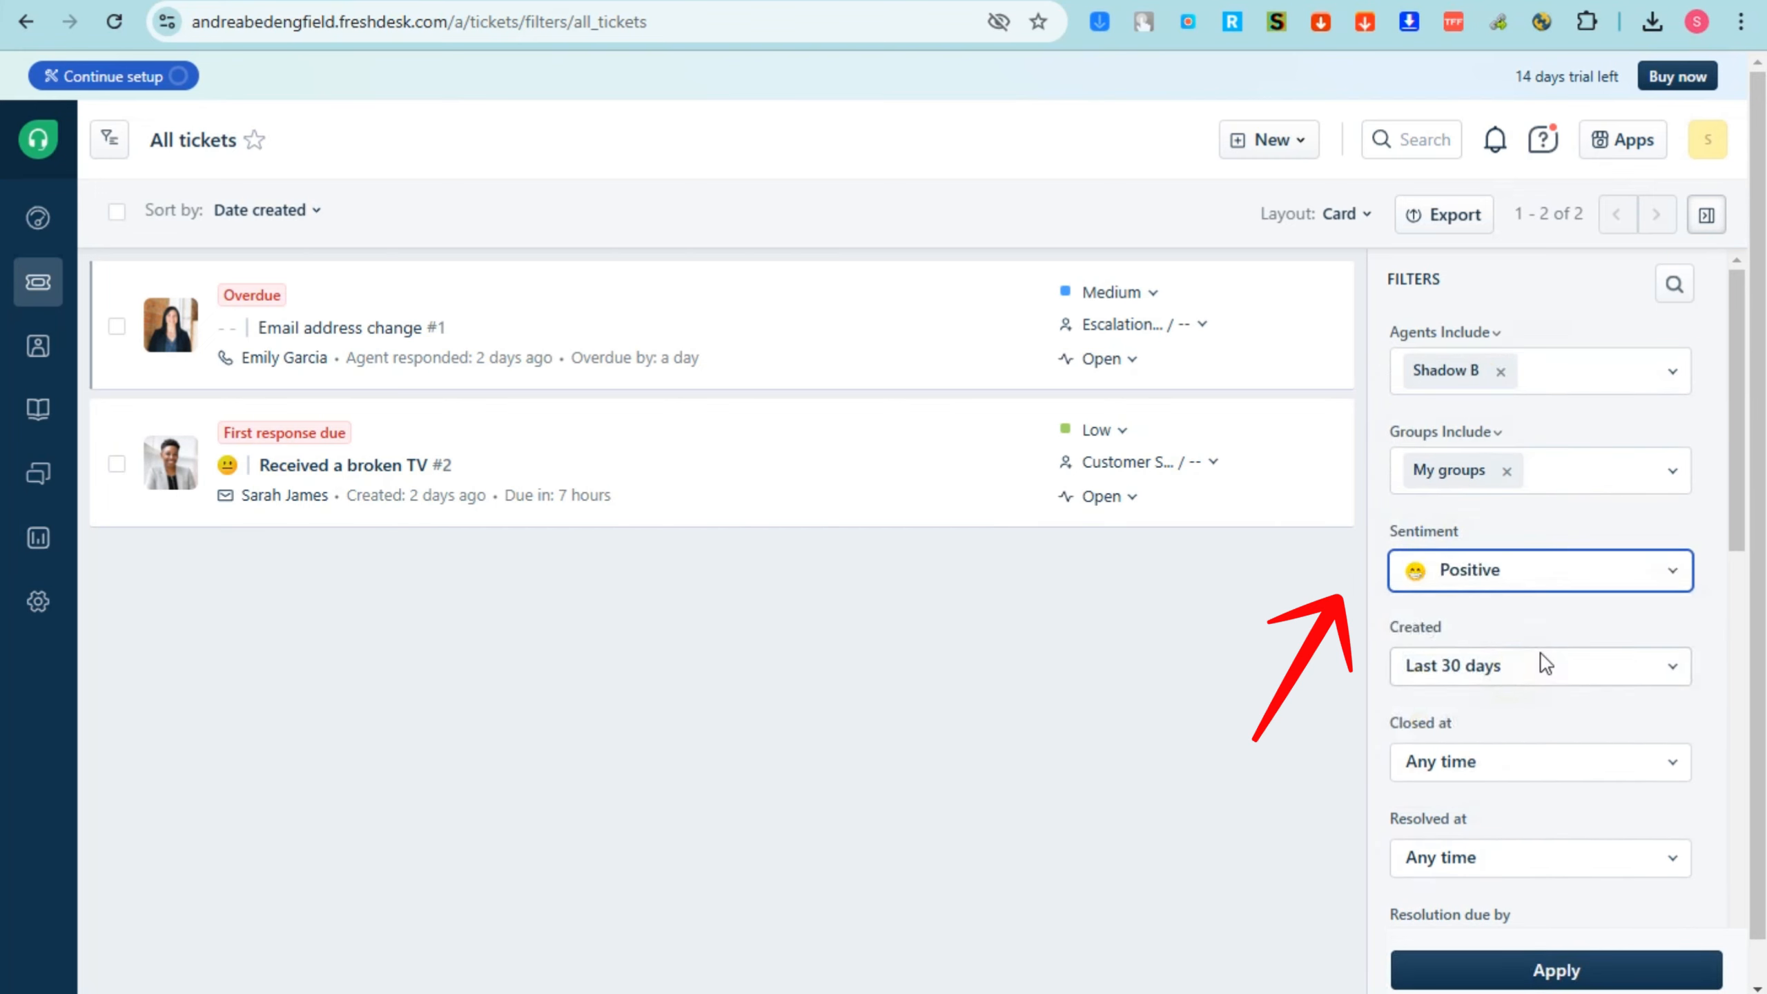
scroll(1537, 480, "down", 3)
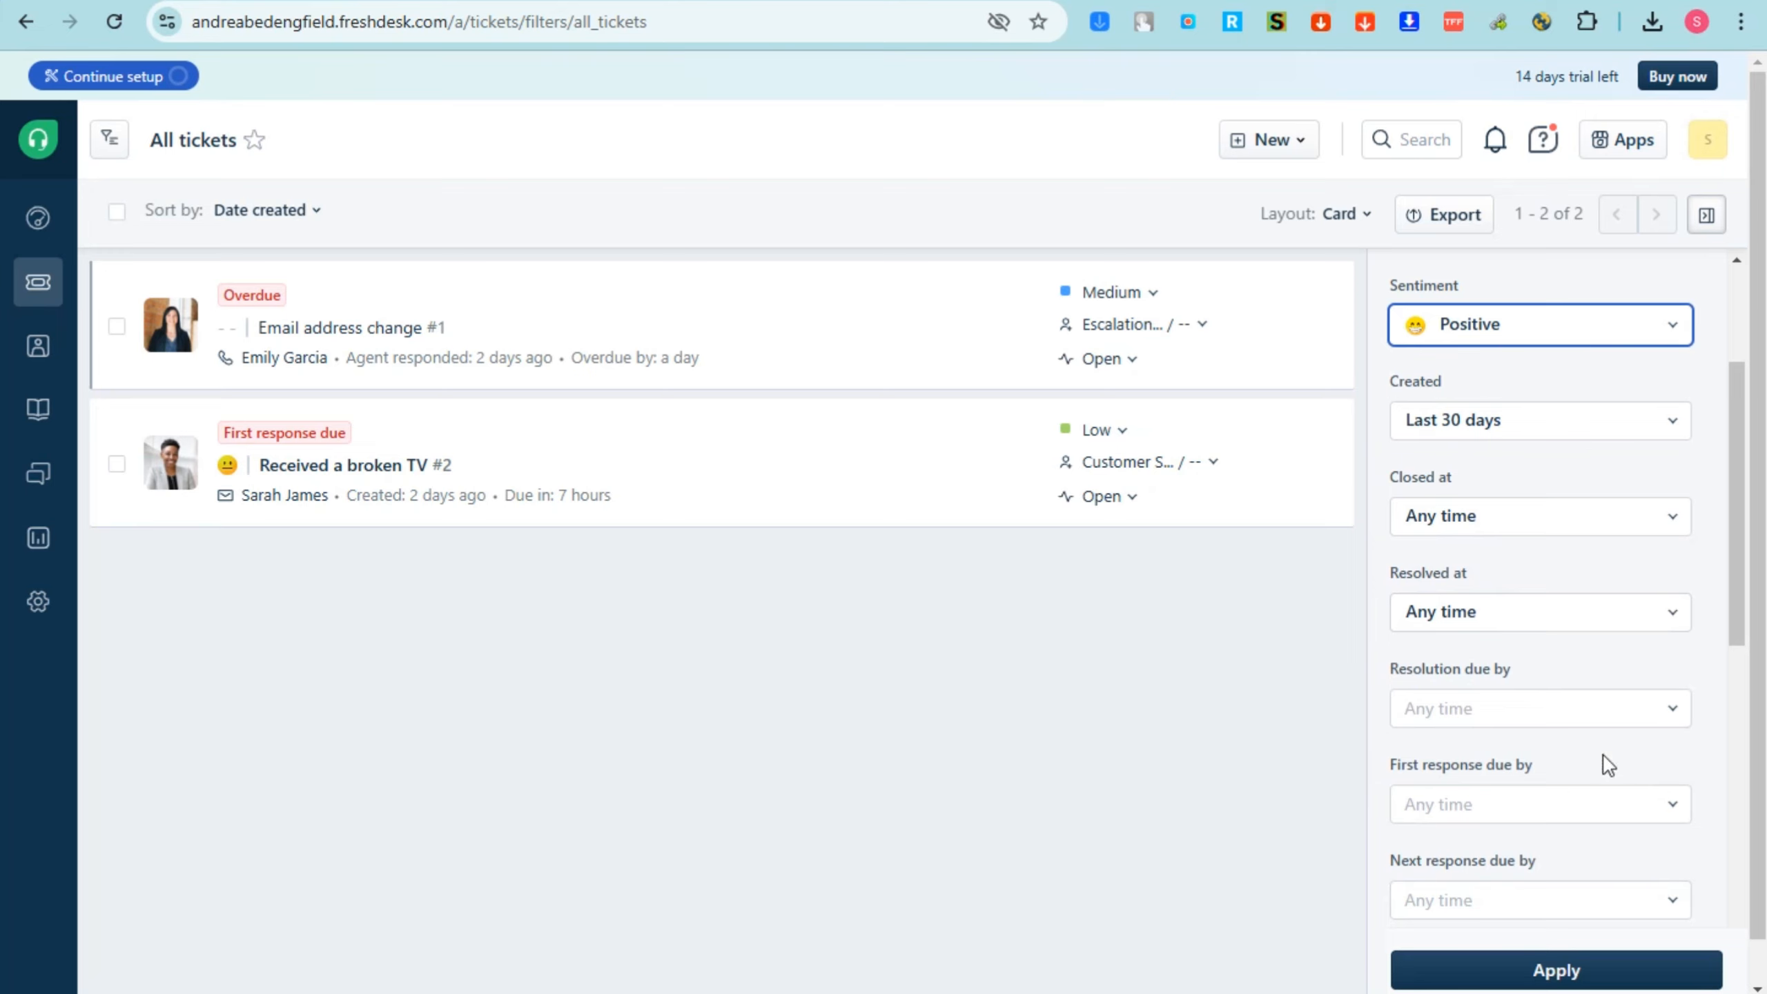
left_click(1600, 970)
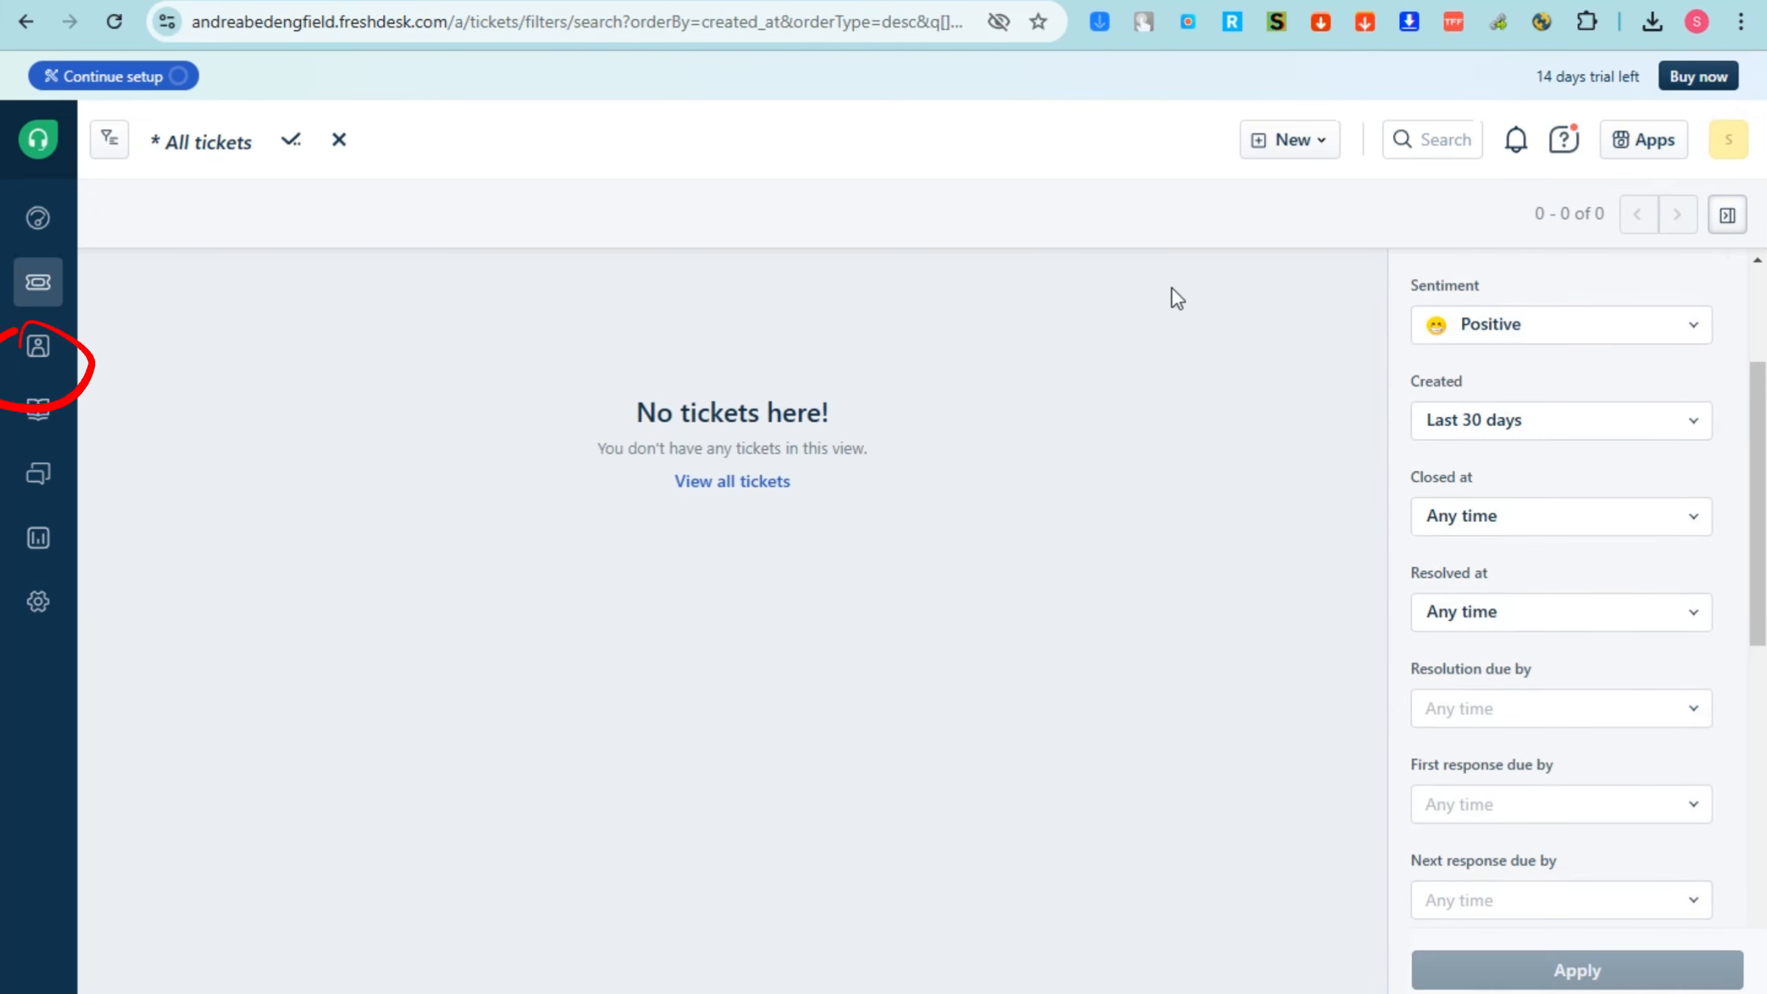
left_click(341, 141)
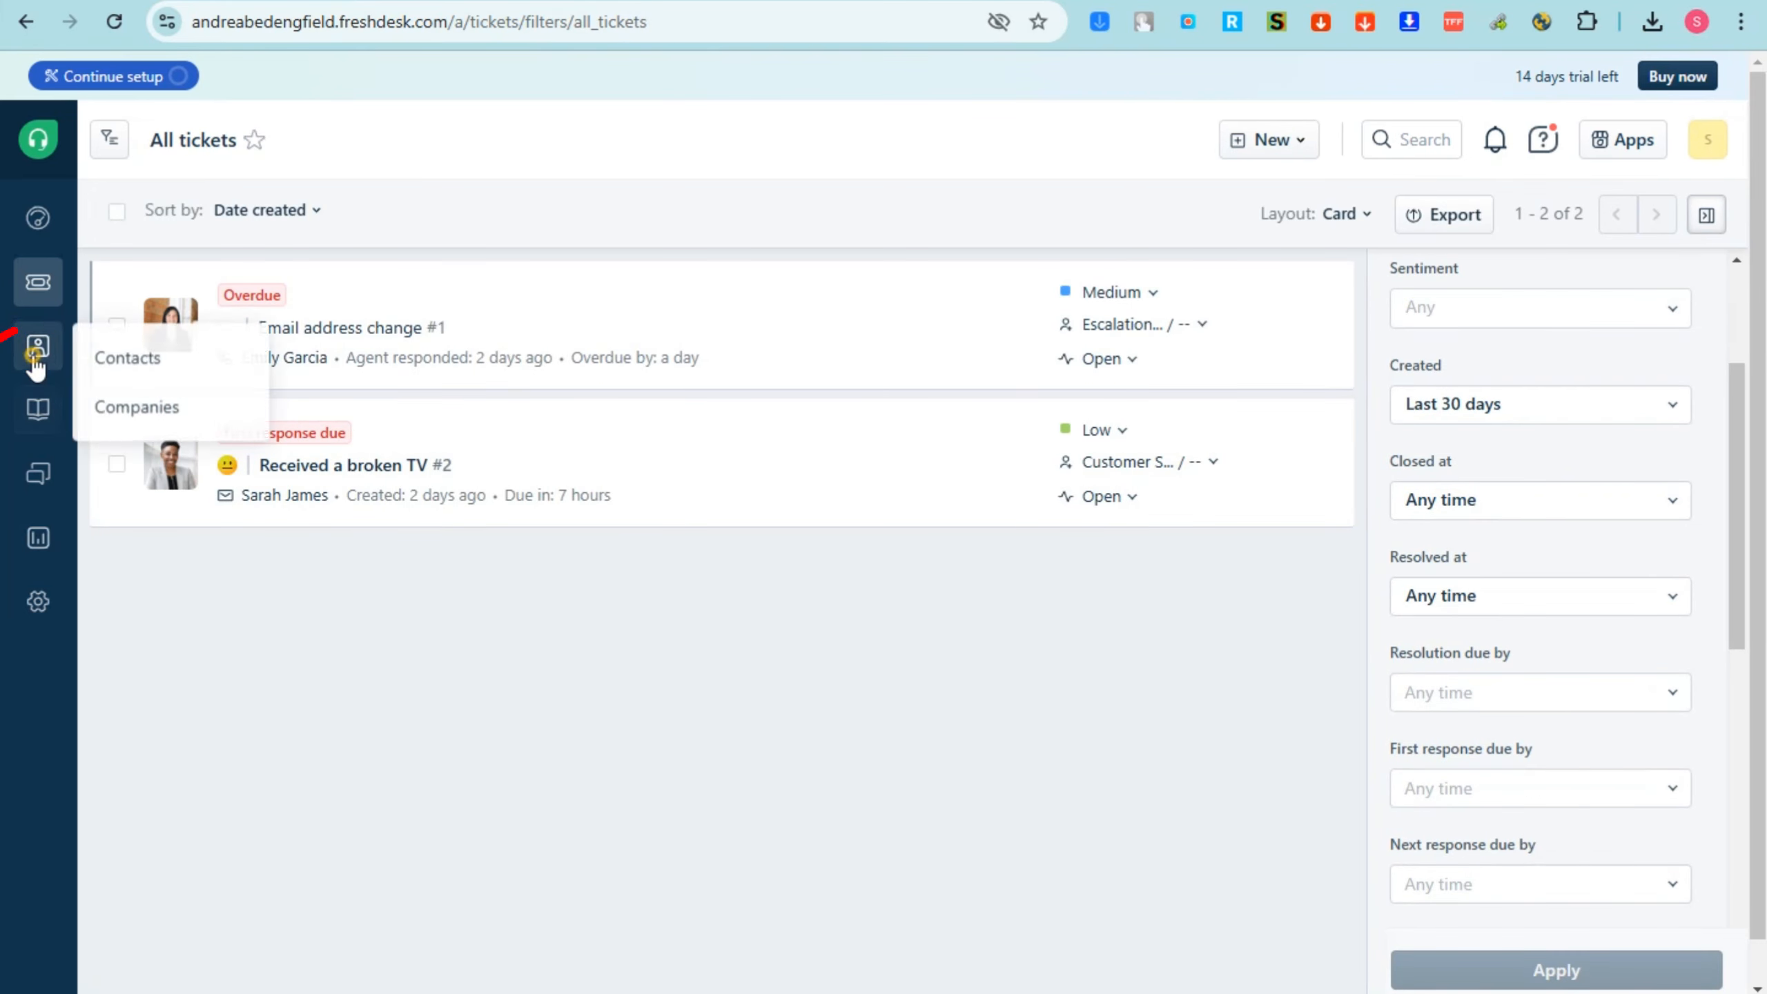
Step: Open the knowledge base, view the FAQ folder in its management view, and return to the category overview
left_click(39, 414)
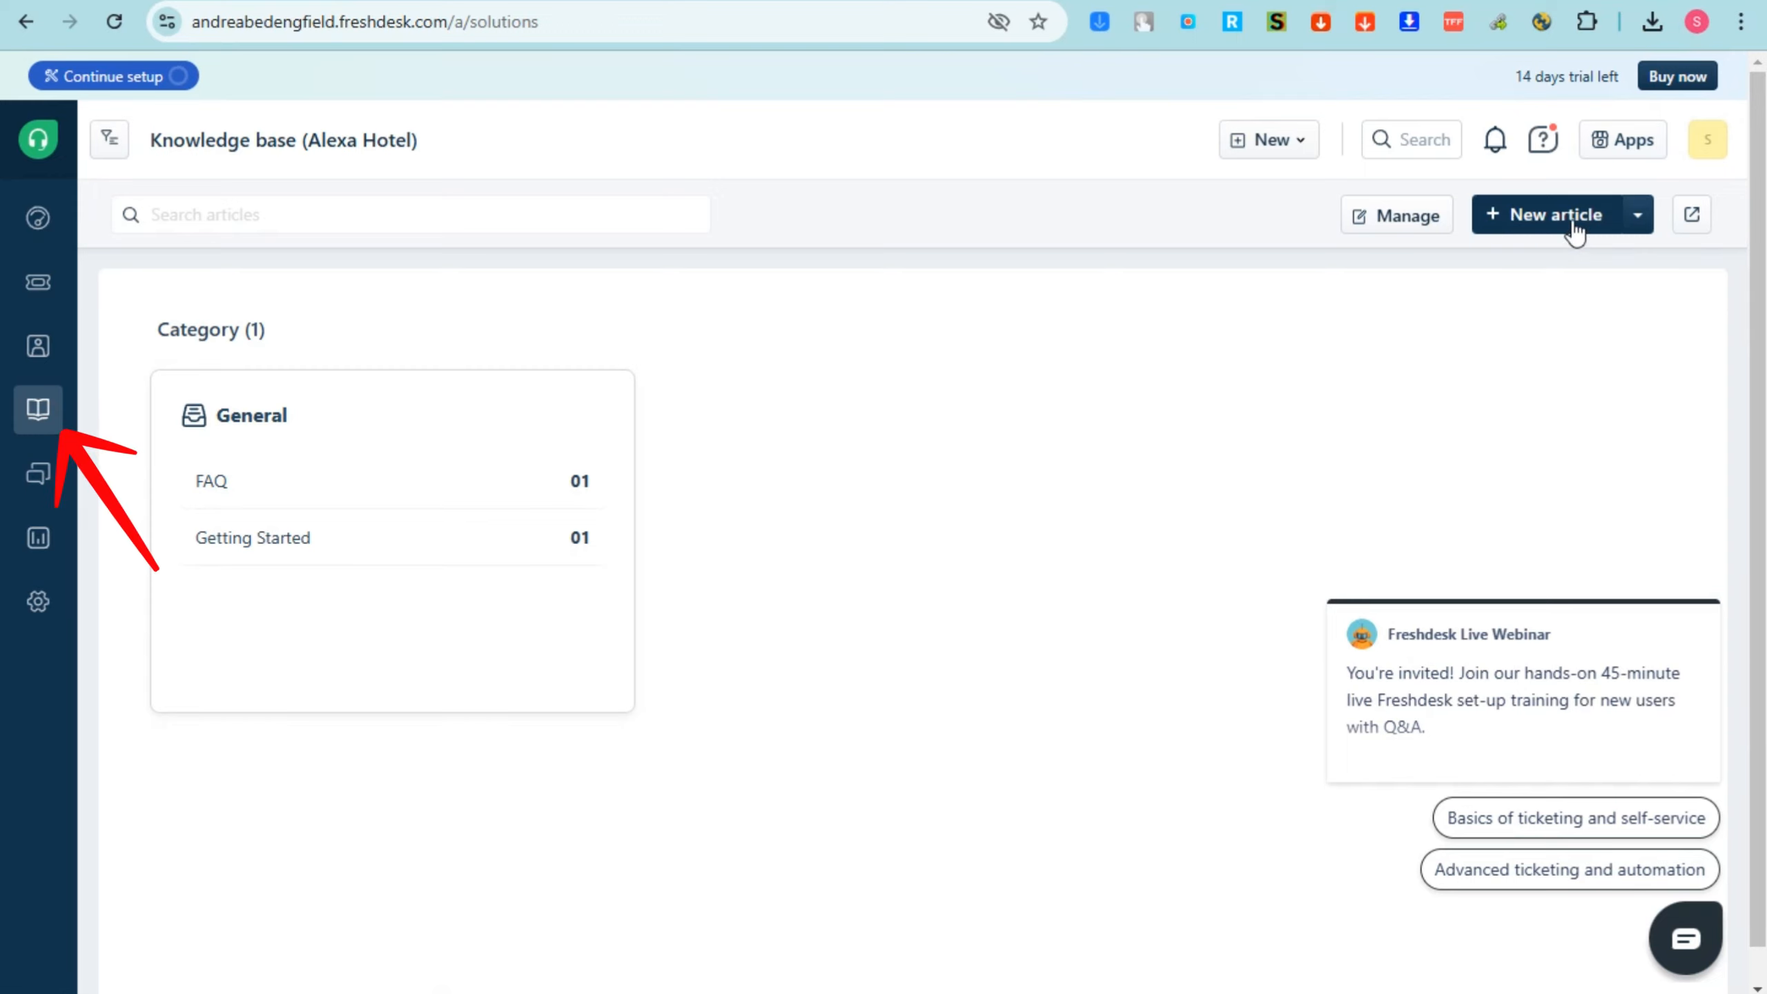
left_click(1305, 148)
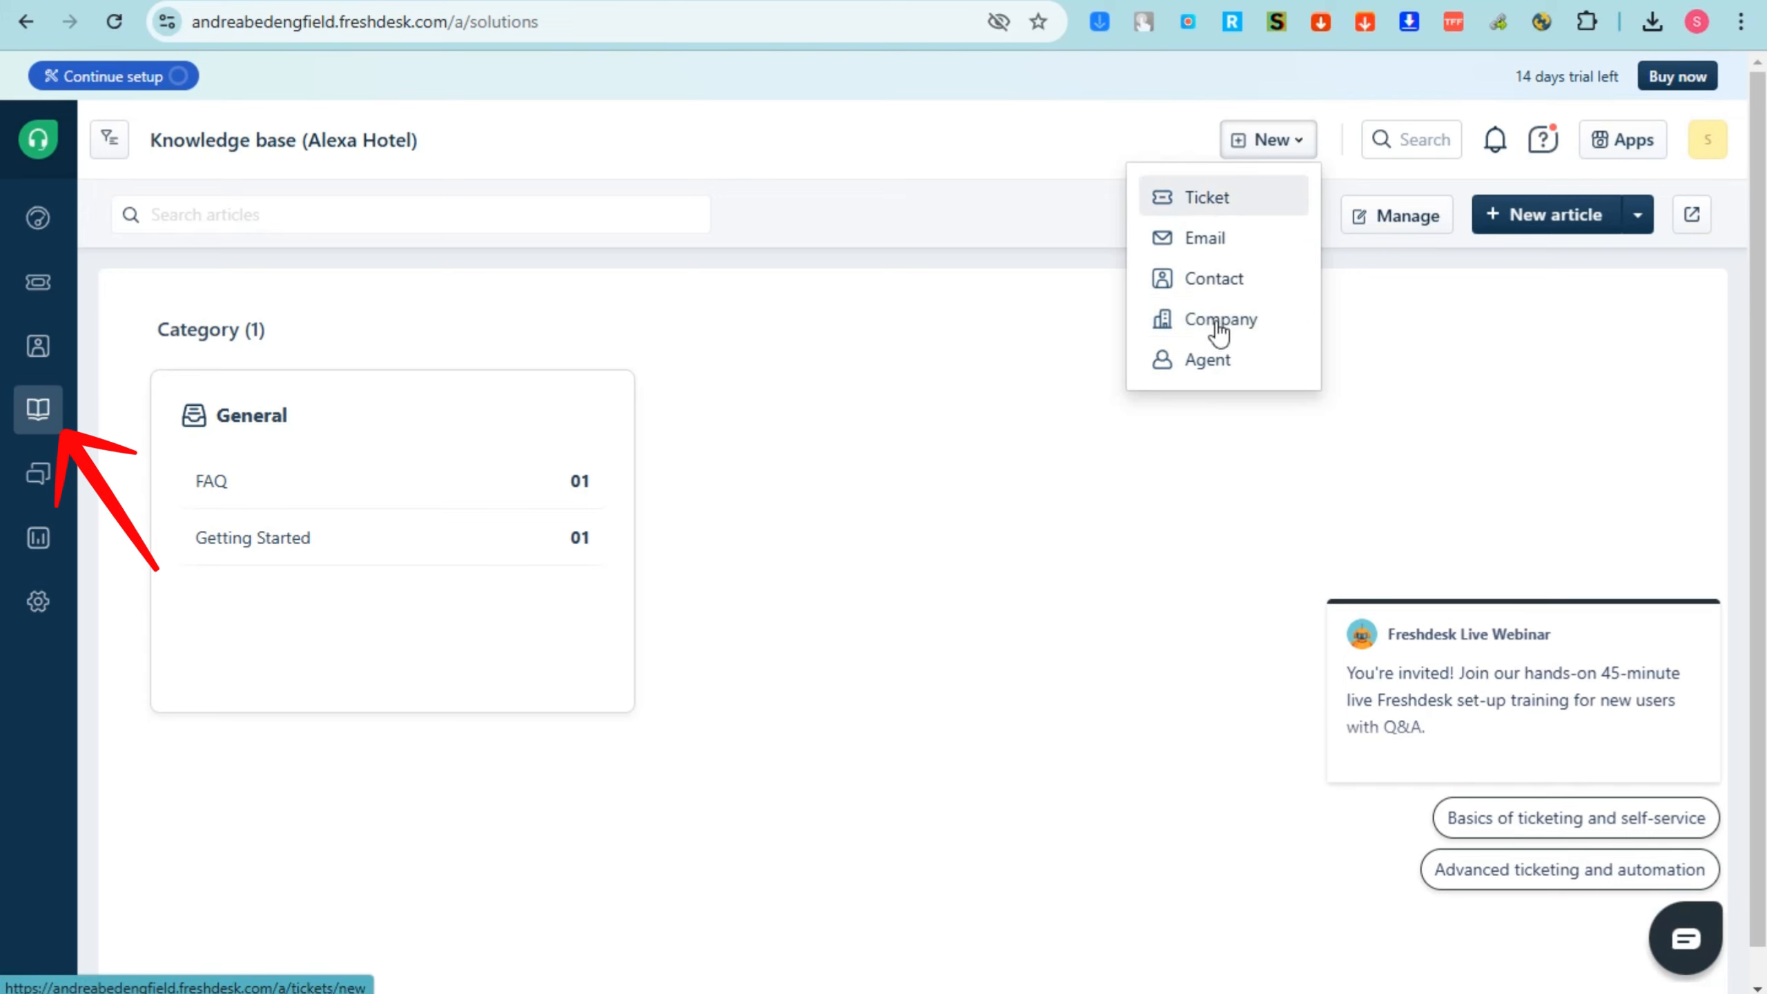
left_click(1401, 220)
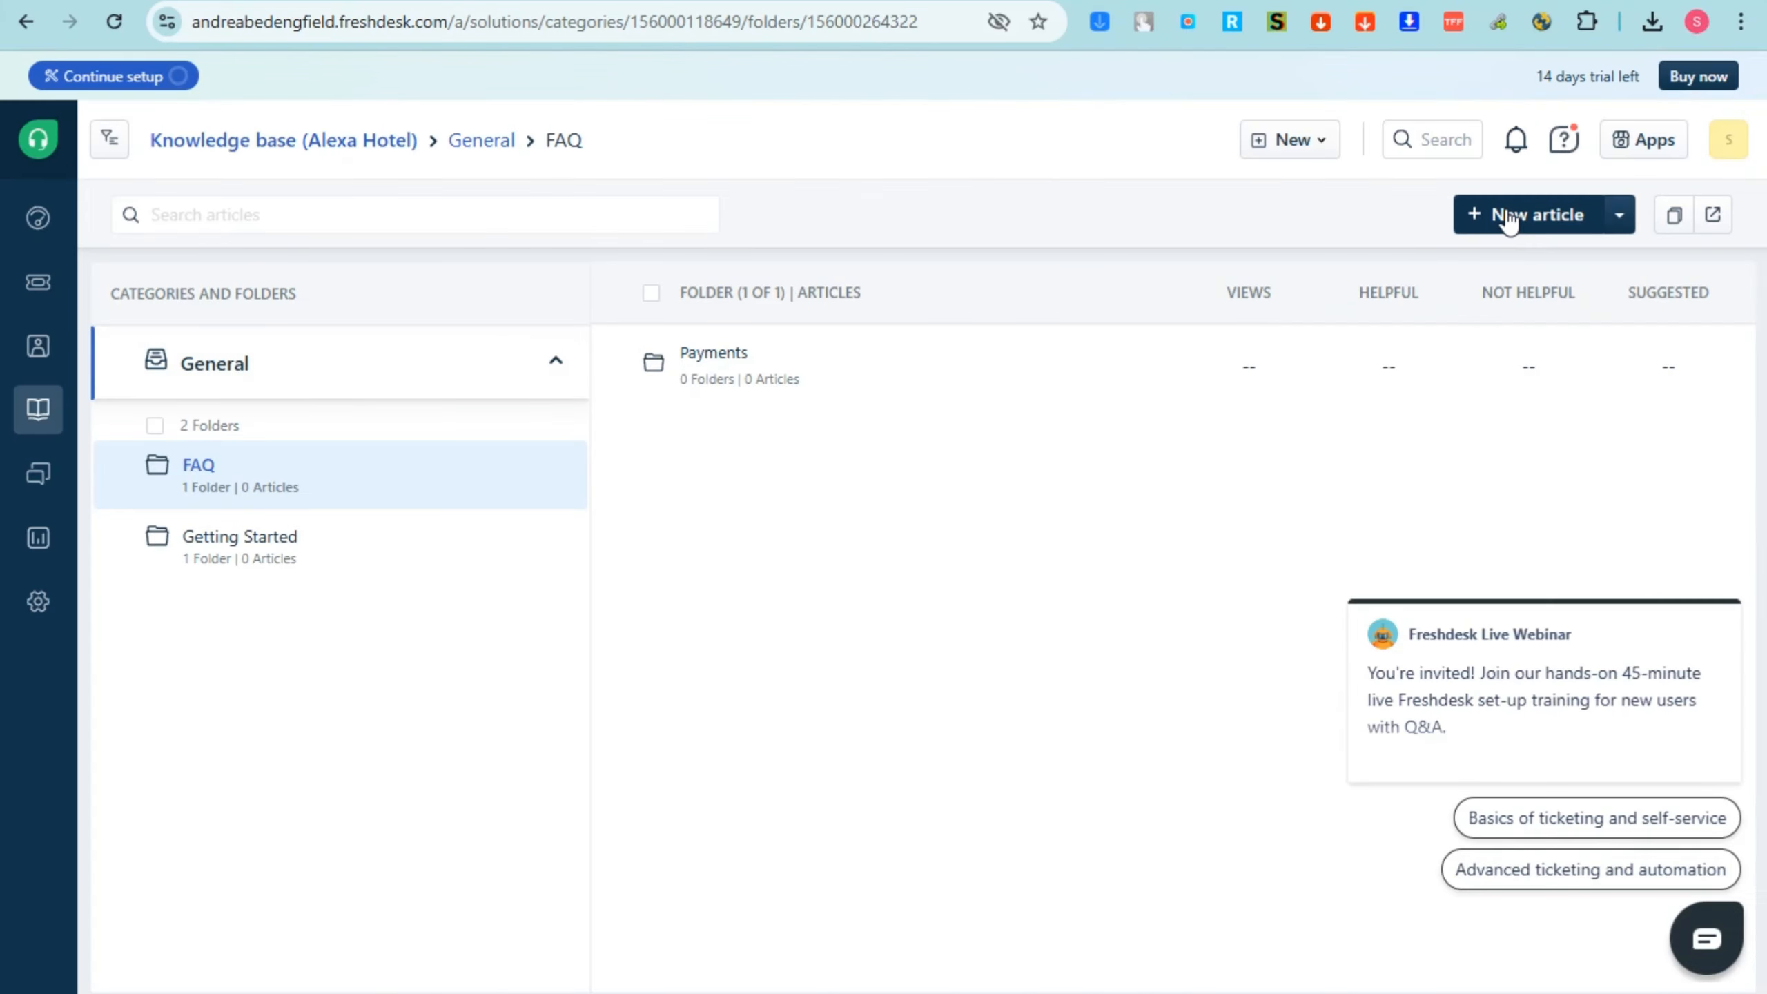
left_click(39, 412)
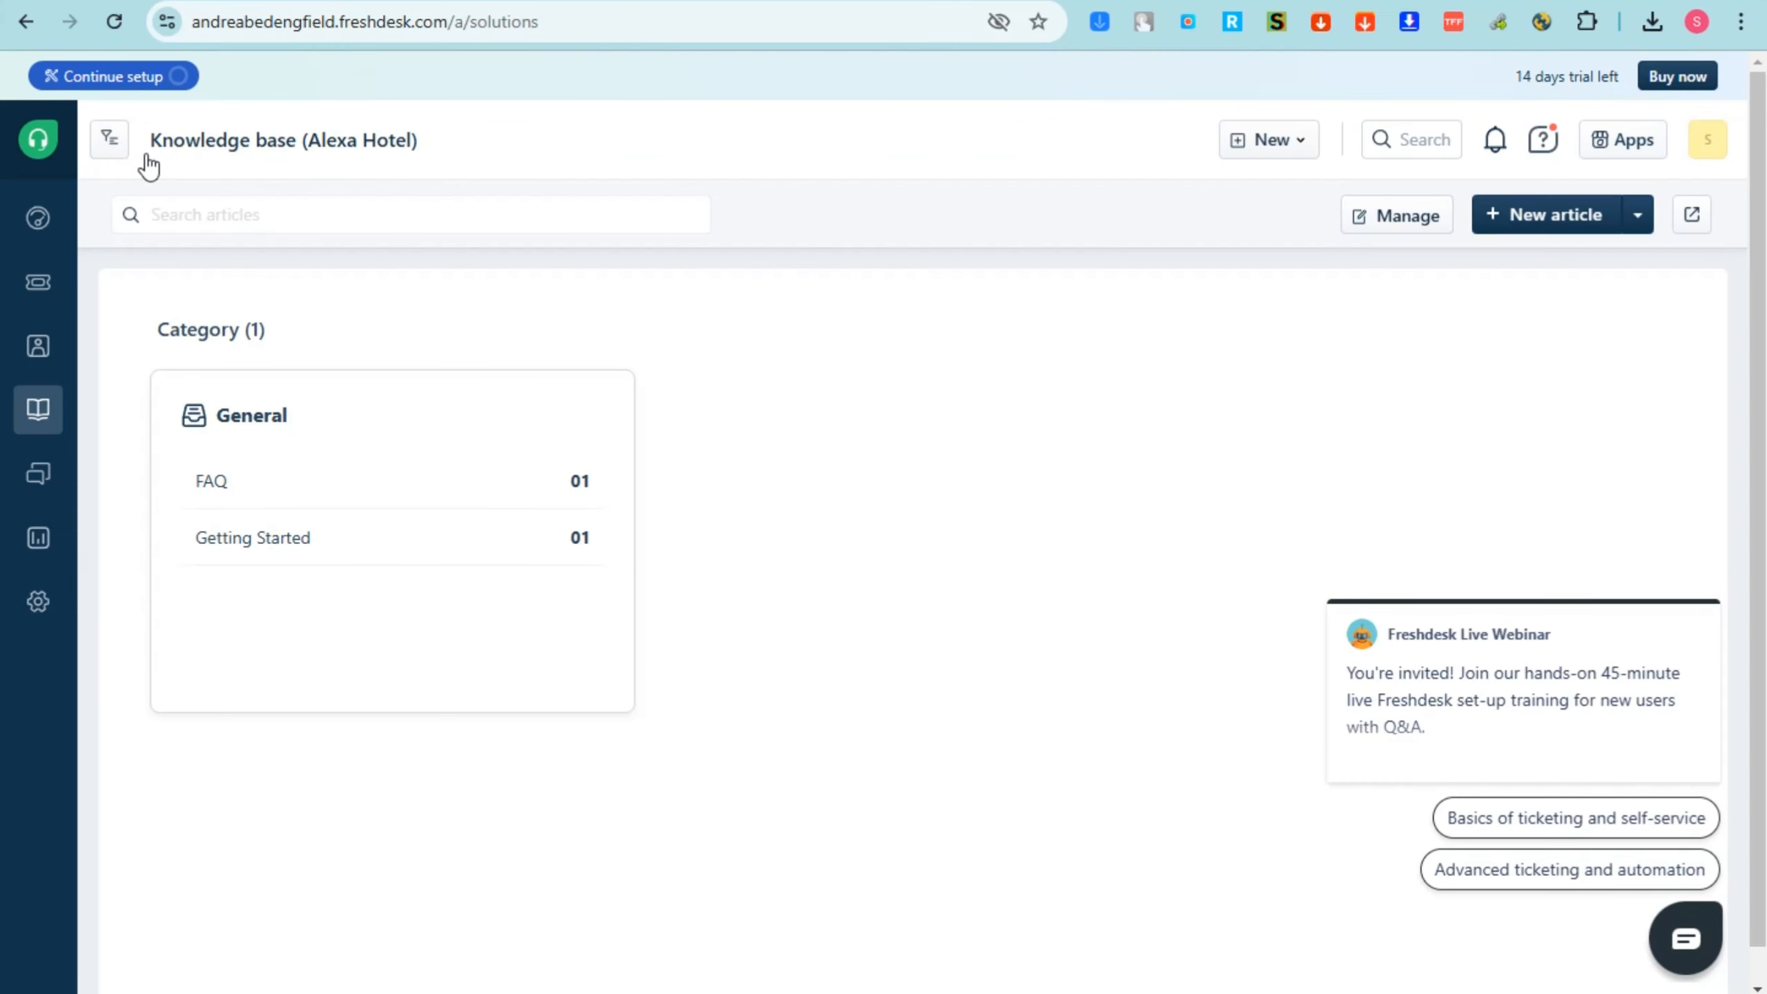
Step: Look through the portal's overview of article categories, draft and review statuses, templates and feedback
double_click(121, 144)
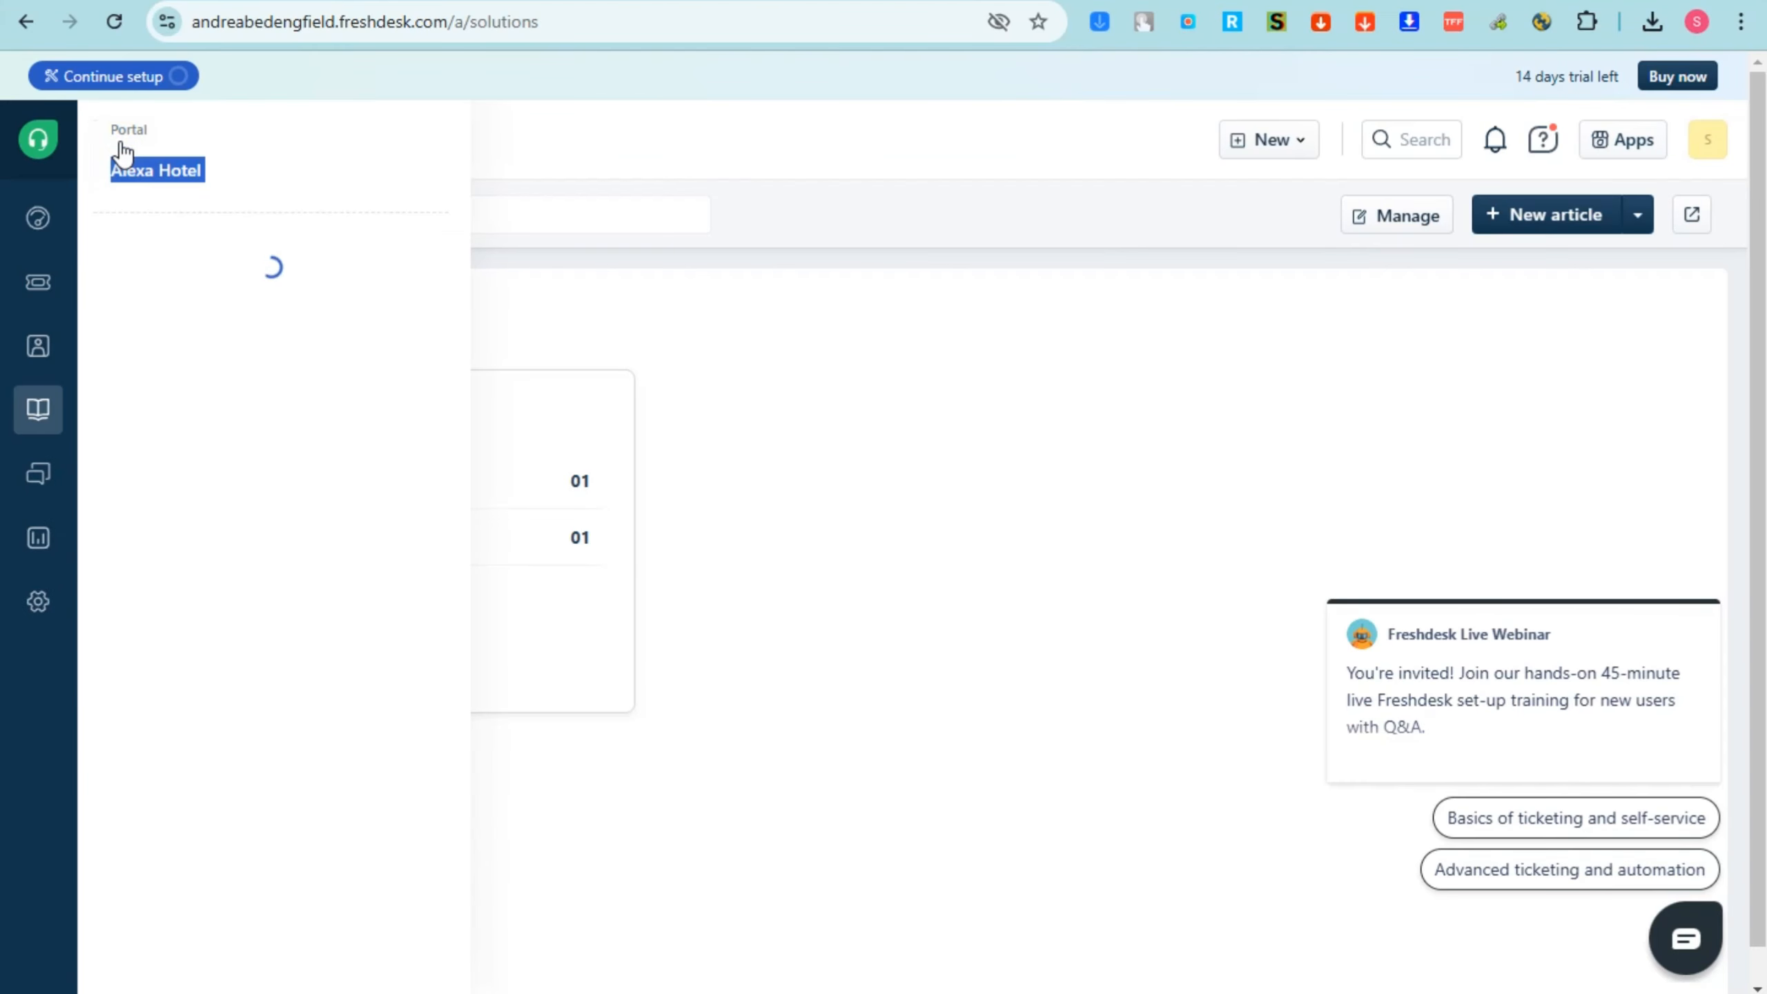
double_click(120, 143)
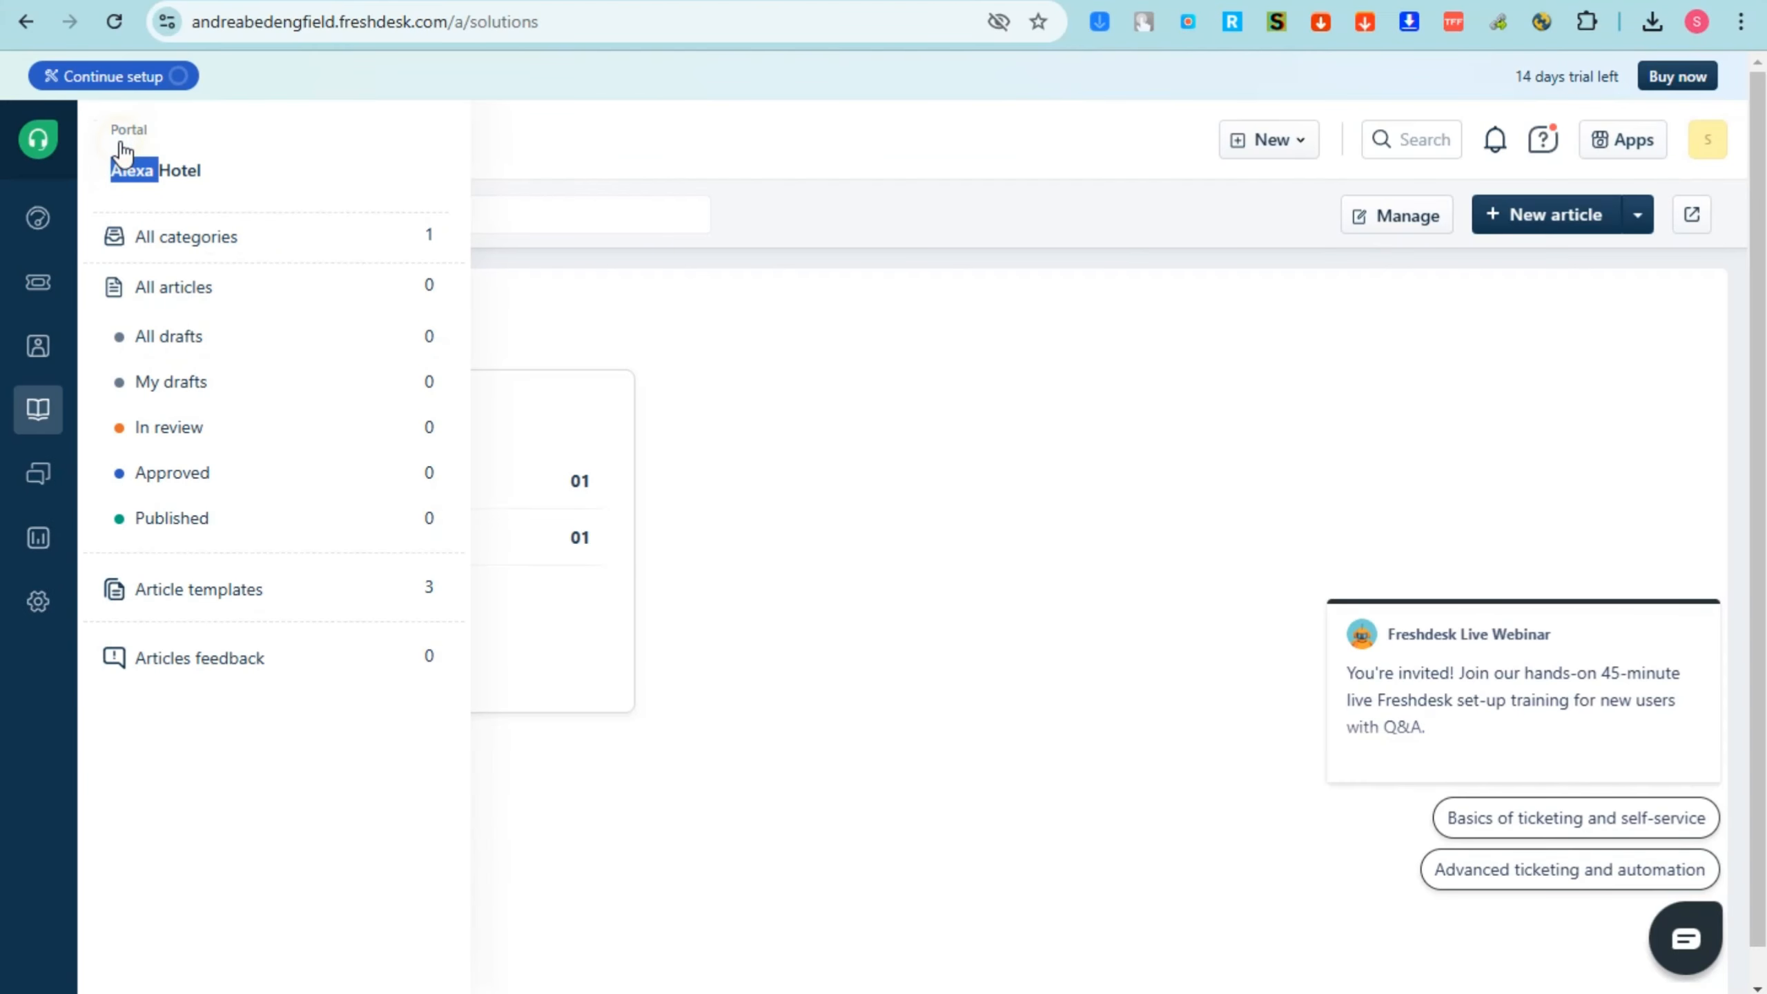
left_click(828, 421)
Step: Start a new article titled "What wellness or mental health amenities do you offer for guests seeking relaxation and rejuvenation?"
left_click(1558, 225)
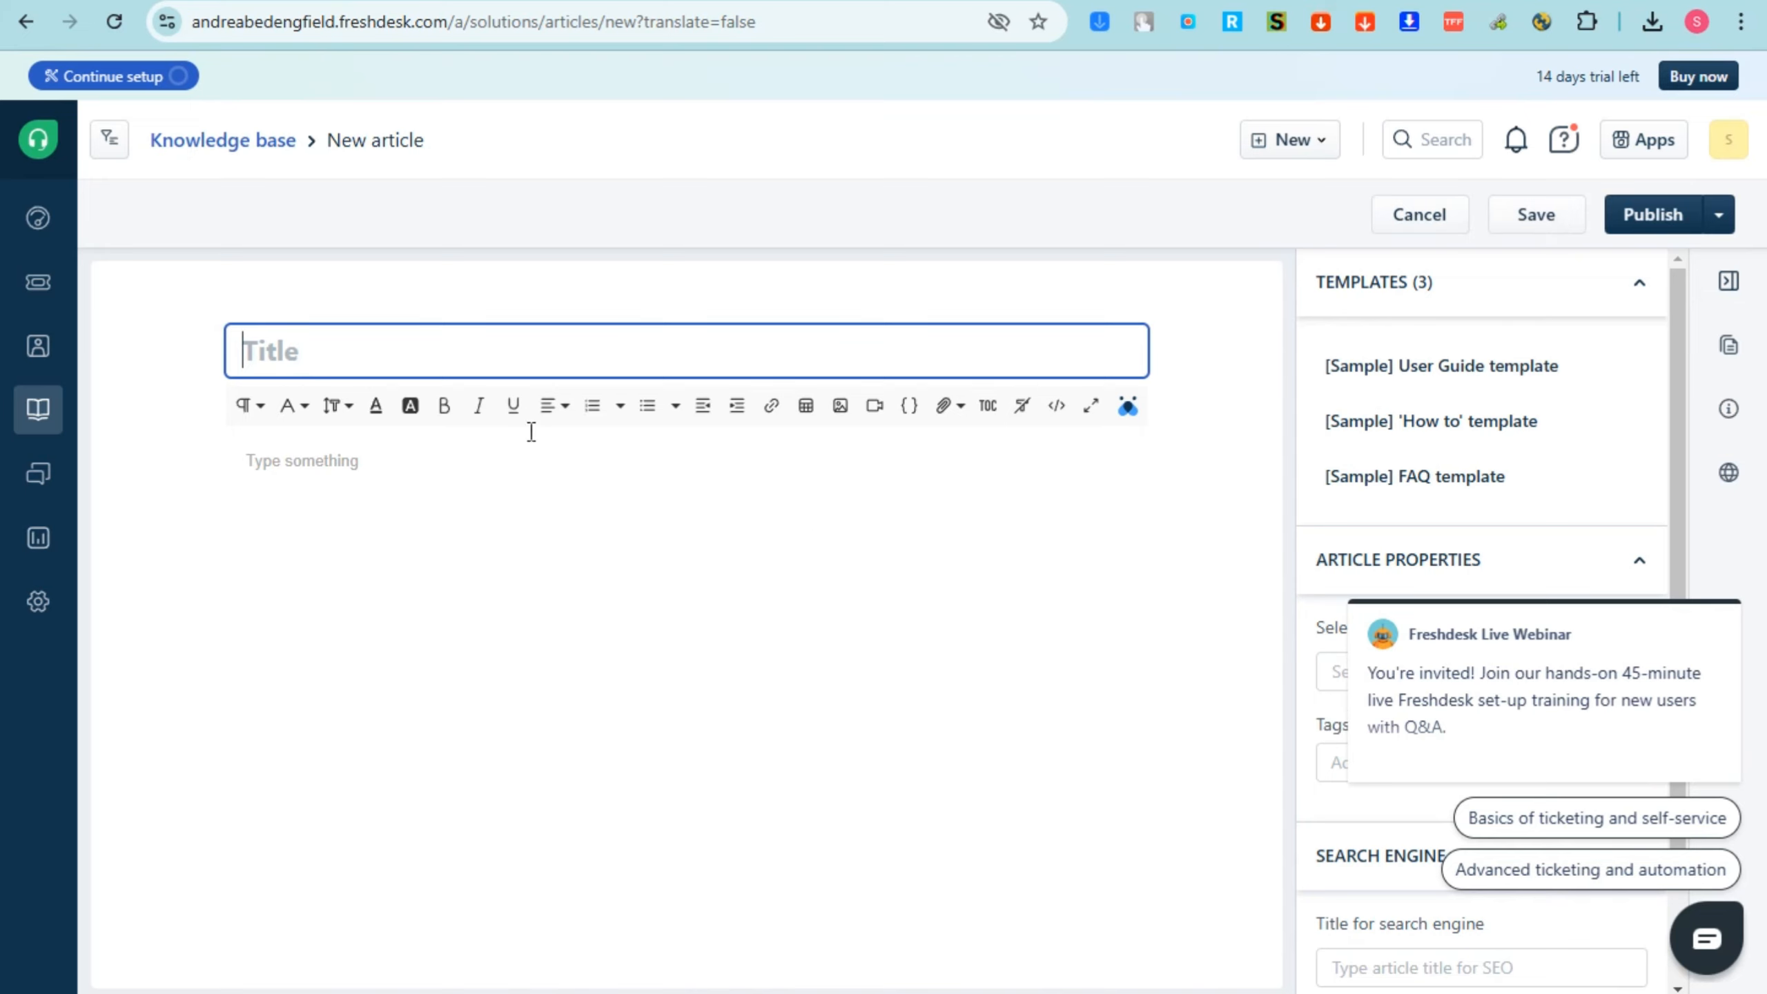
key("ctrl+v")
key("ctrl+z")
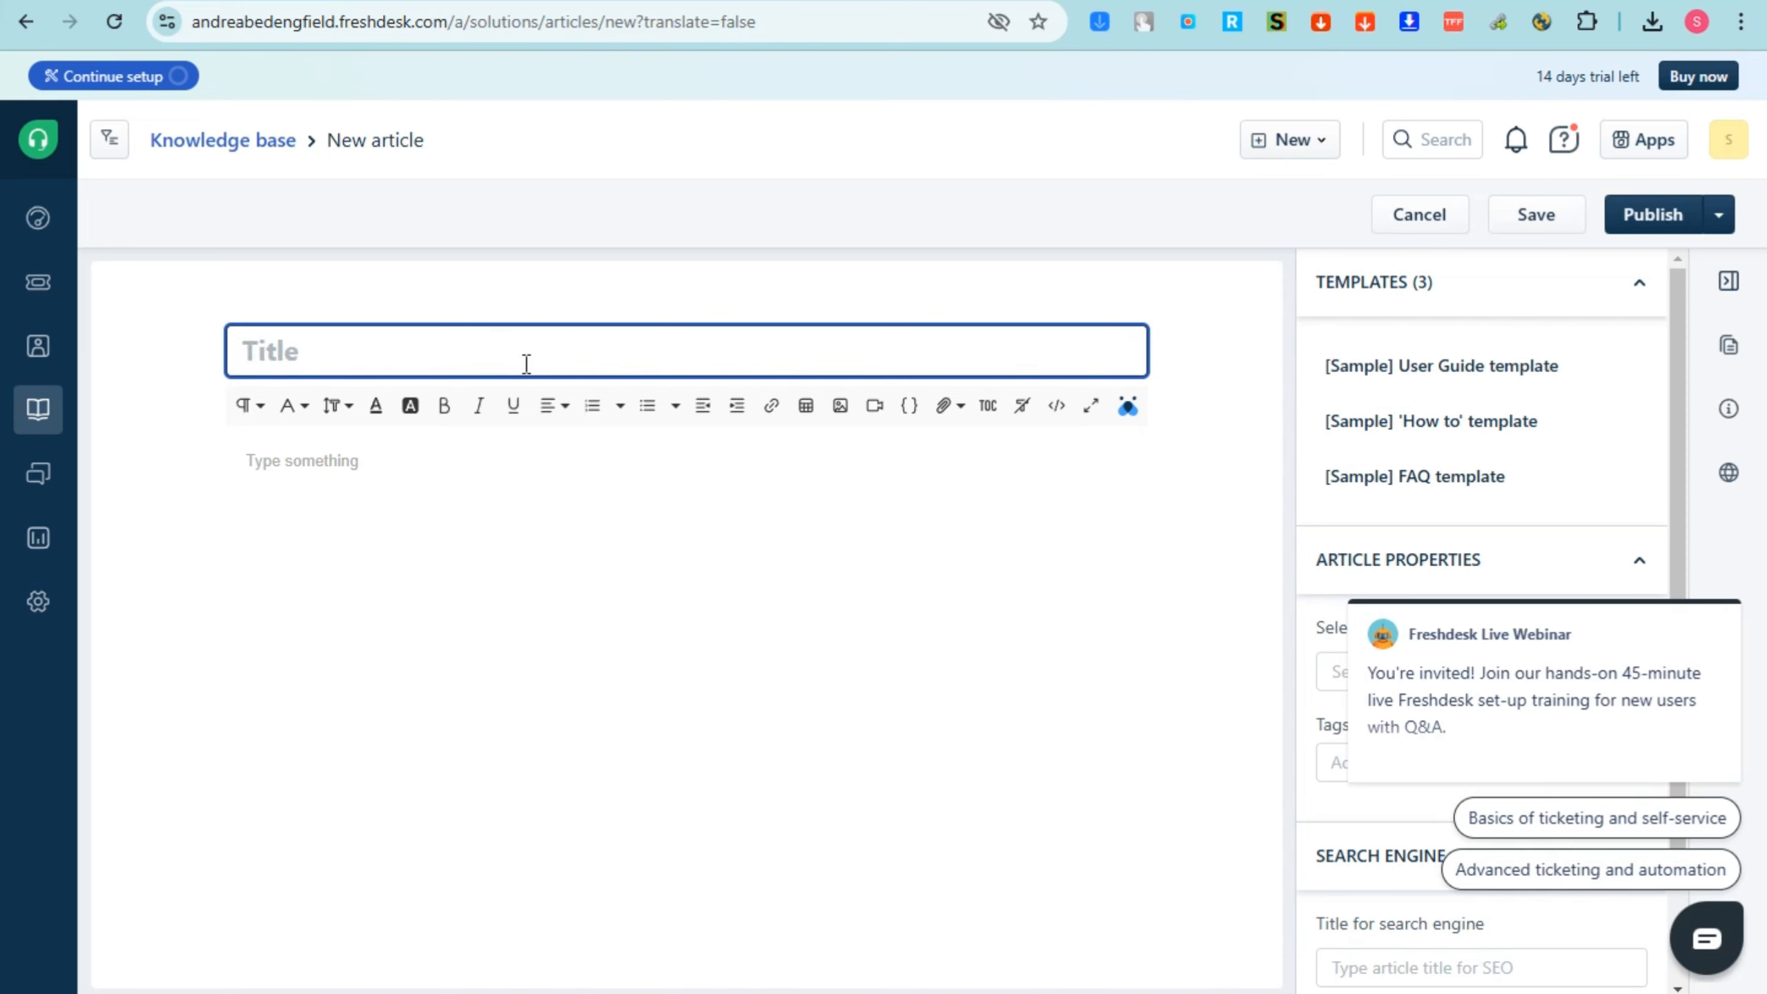
key("ctrl+v")
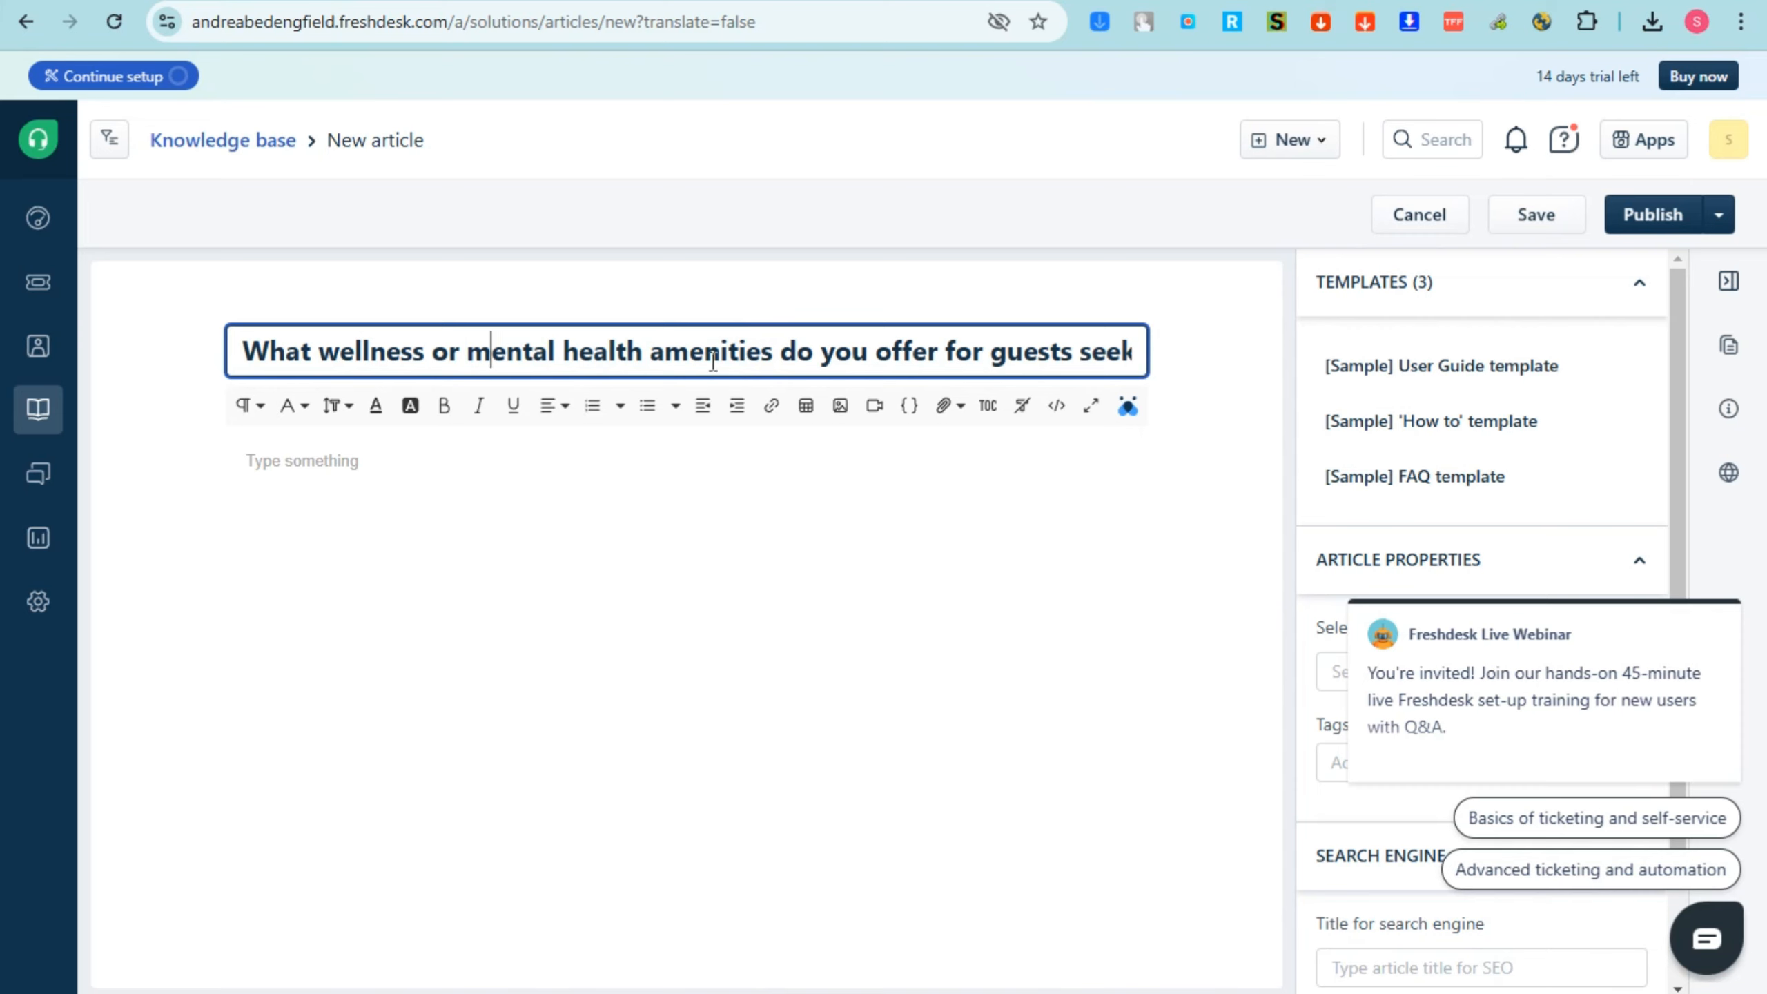
left_click(779, 351)
key("Right")
key("Right")
key("Right")
key("Right")
key("Right")
key("Right")
key("Right")
key("Right")
key("Right")
key("Right")
key("Right")
key("Right")
key("Right")
key("Right")
key("Right")
key("Right")
key("Right")
key("Right")
key("Right")
key("Right")
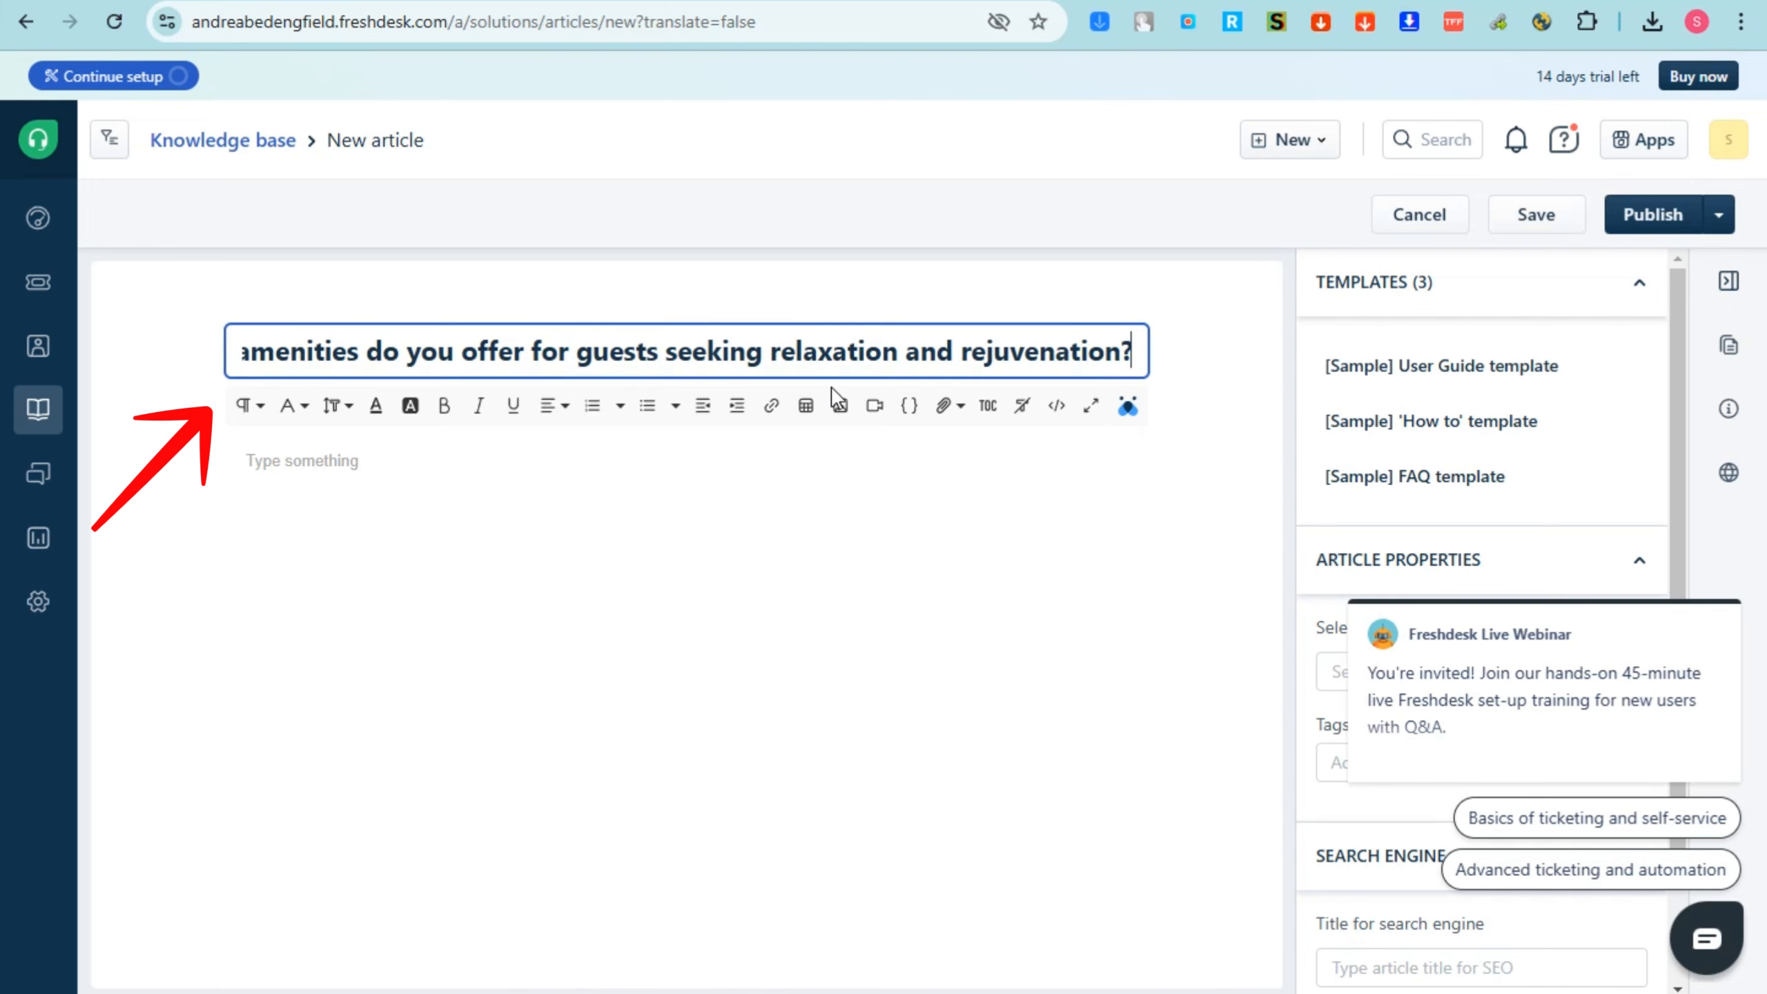
Step: Paste the article body introducing Alexa Hotel's wellness offering with a numbered list from Spa and Wellness Center to Mental Health Support
left_click(295, 463)
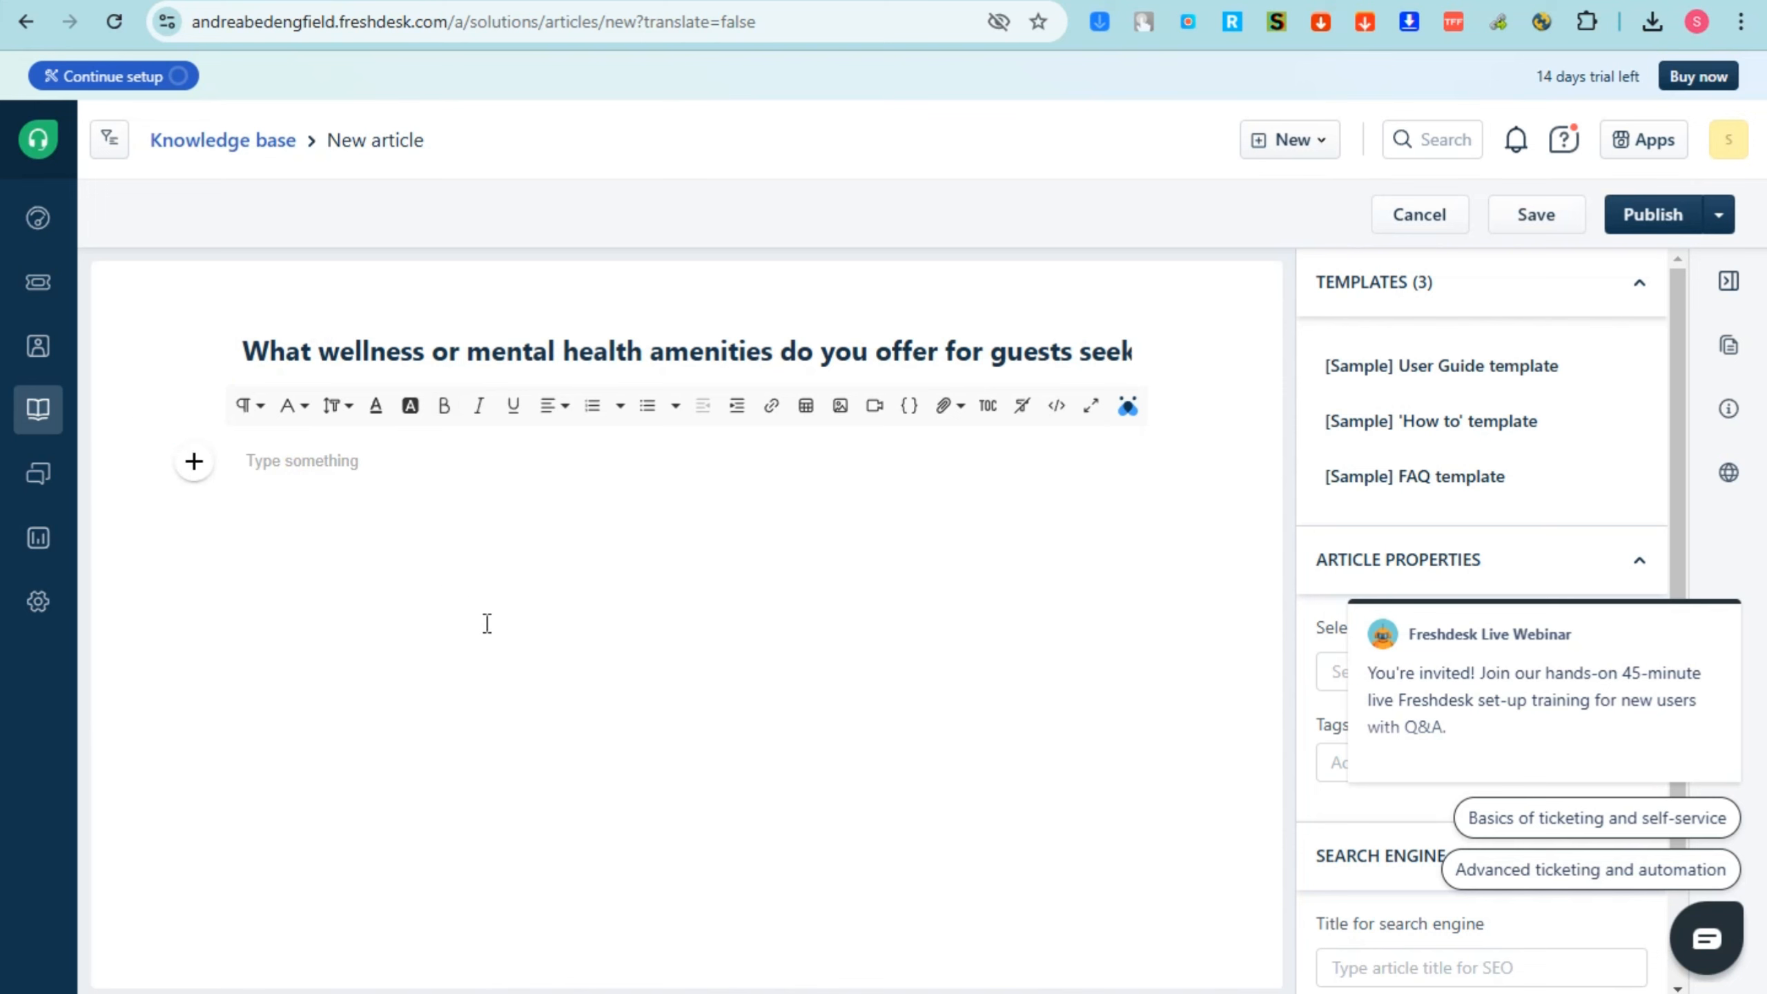
key("ctrl+v")
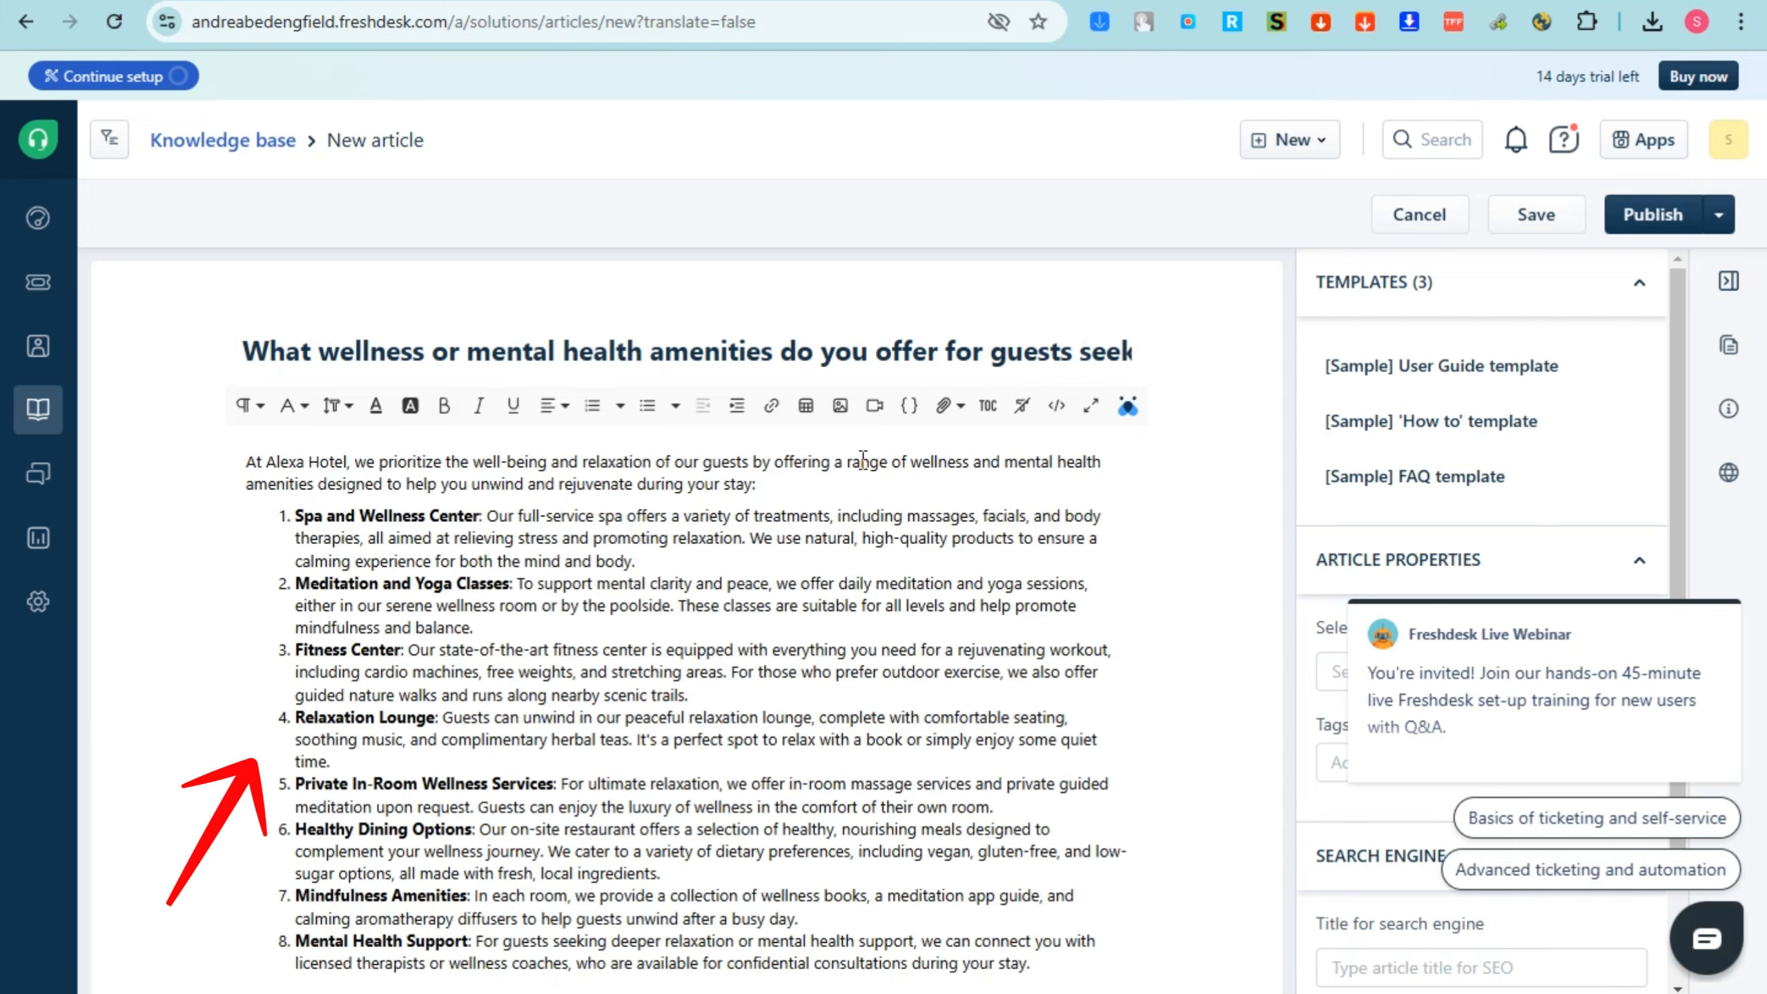
left_click(971, 351)
key("ctrl+a")
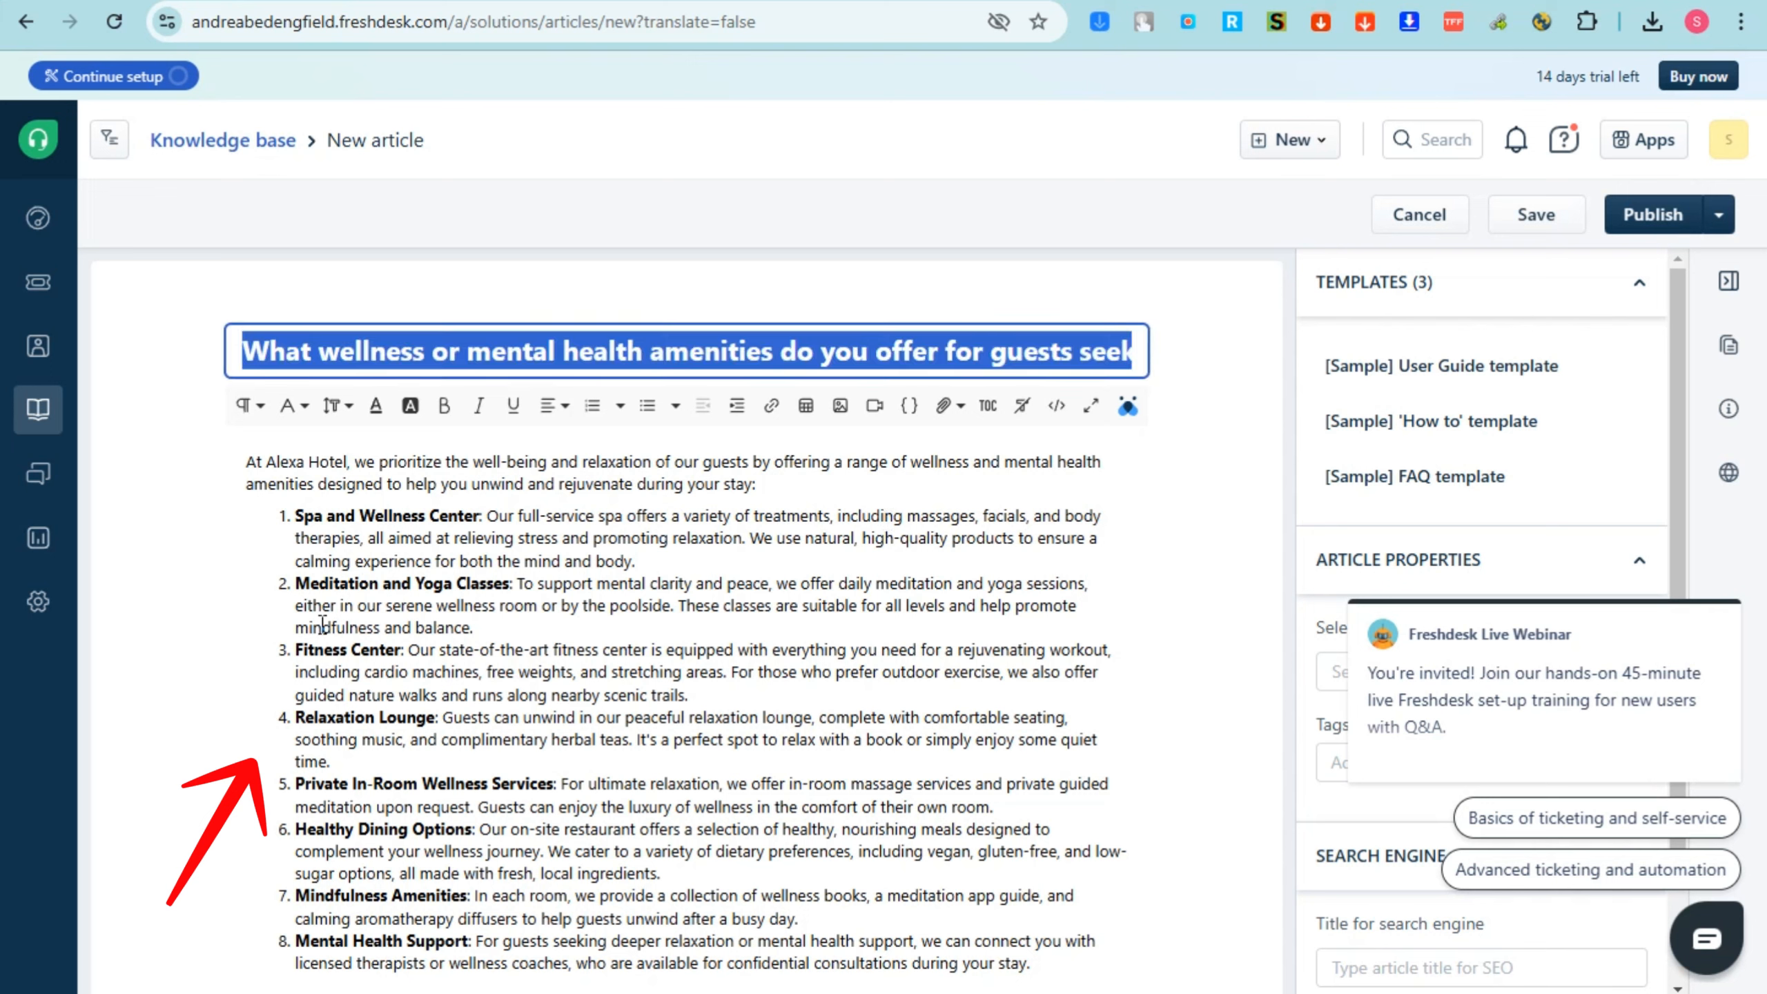
left_click(444, 405)
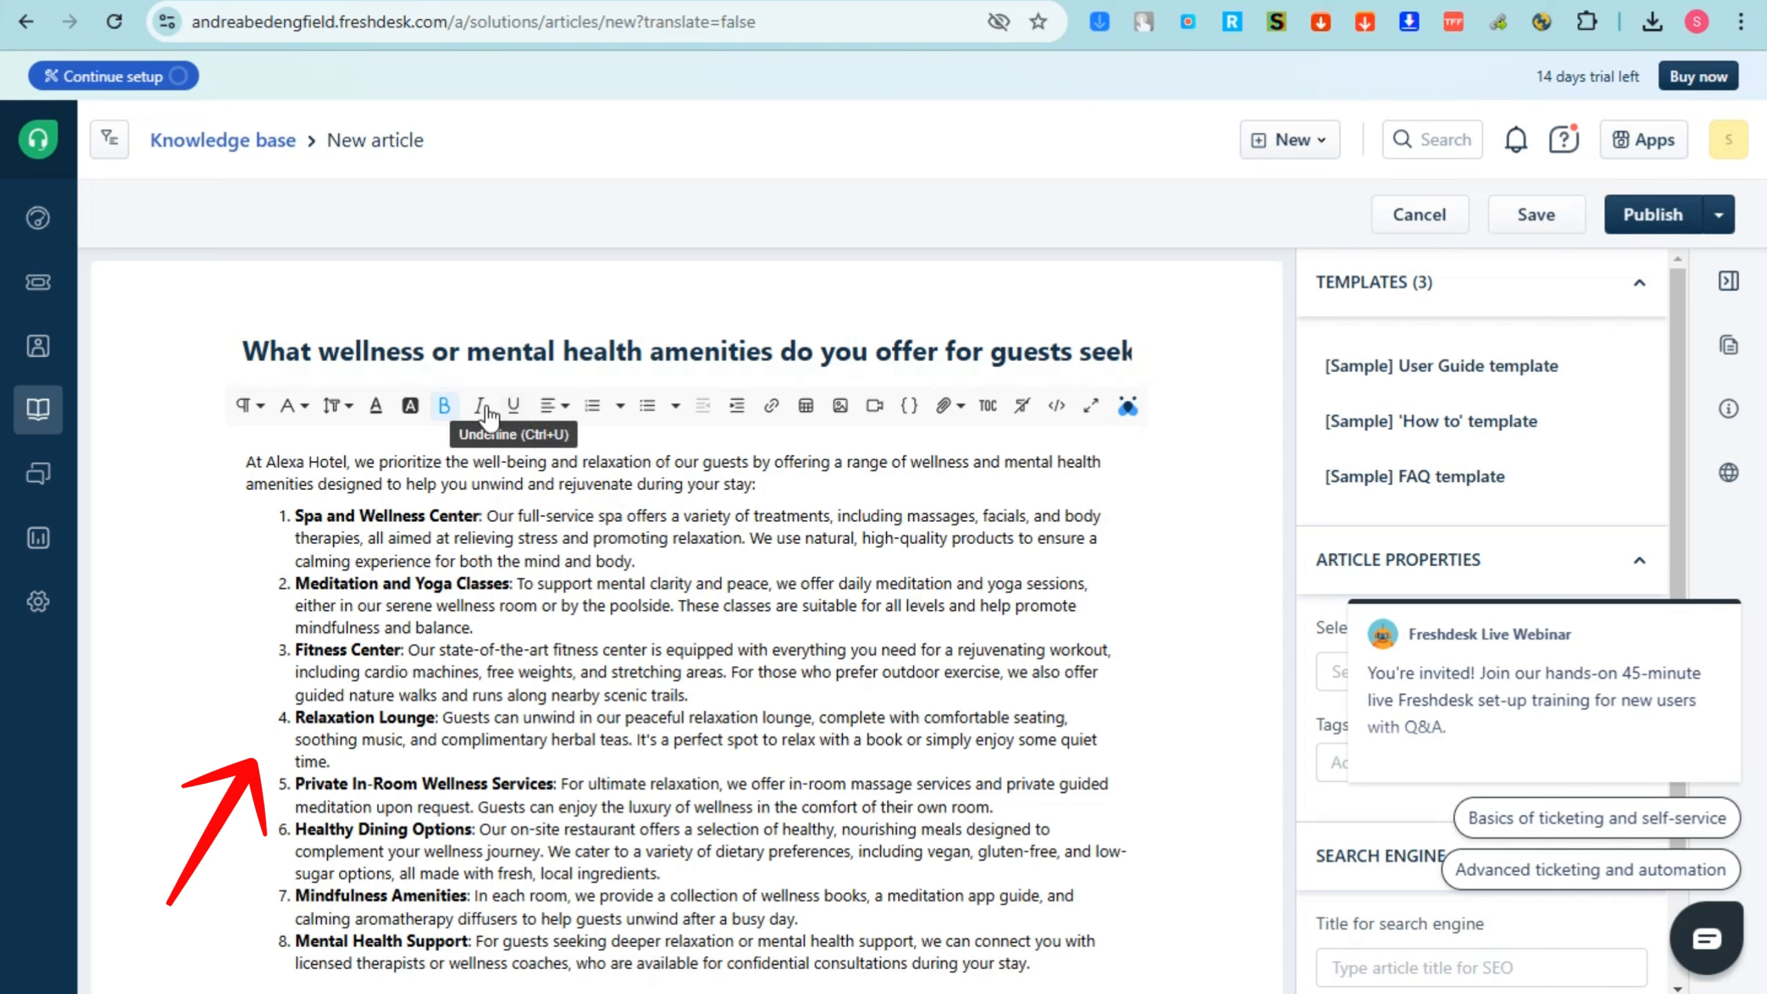
left_click(449, 417)
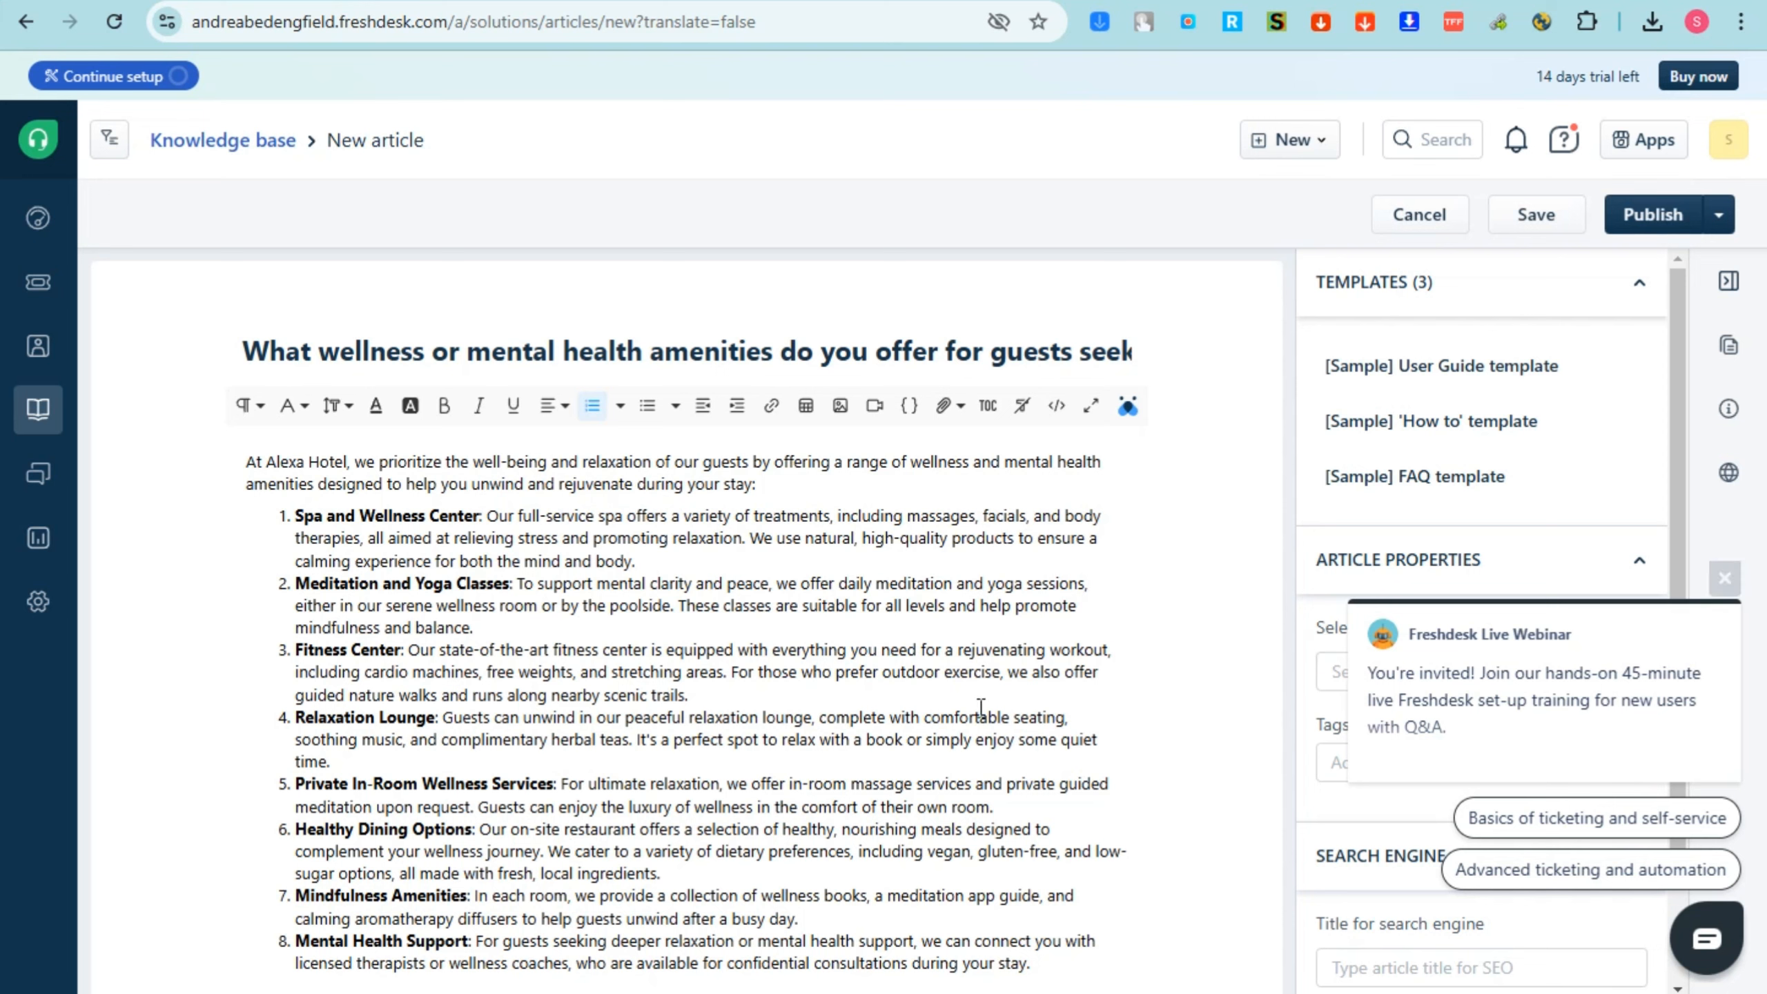
Step: Format the entire article body as Heading 3 and change its font family
scroll(1312, 644, "down", 2)
left_click(778, 559)
key("ctrl+a")
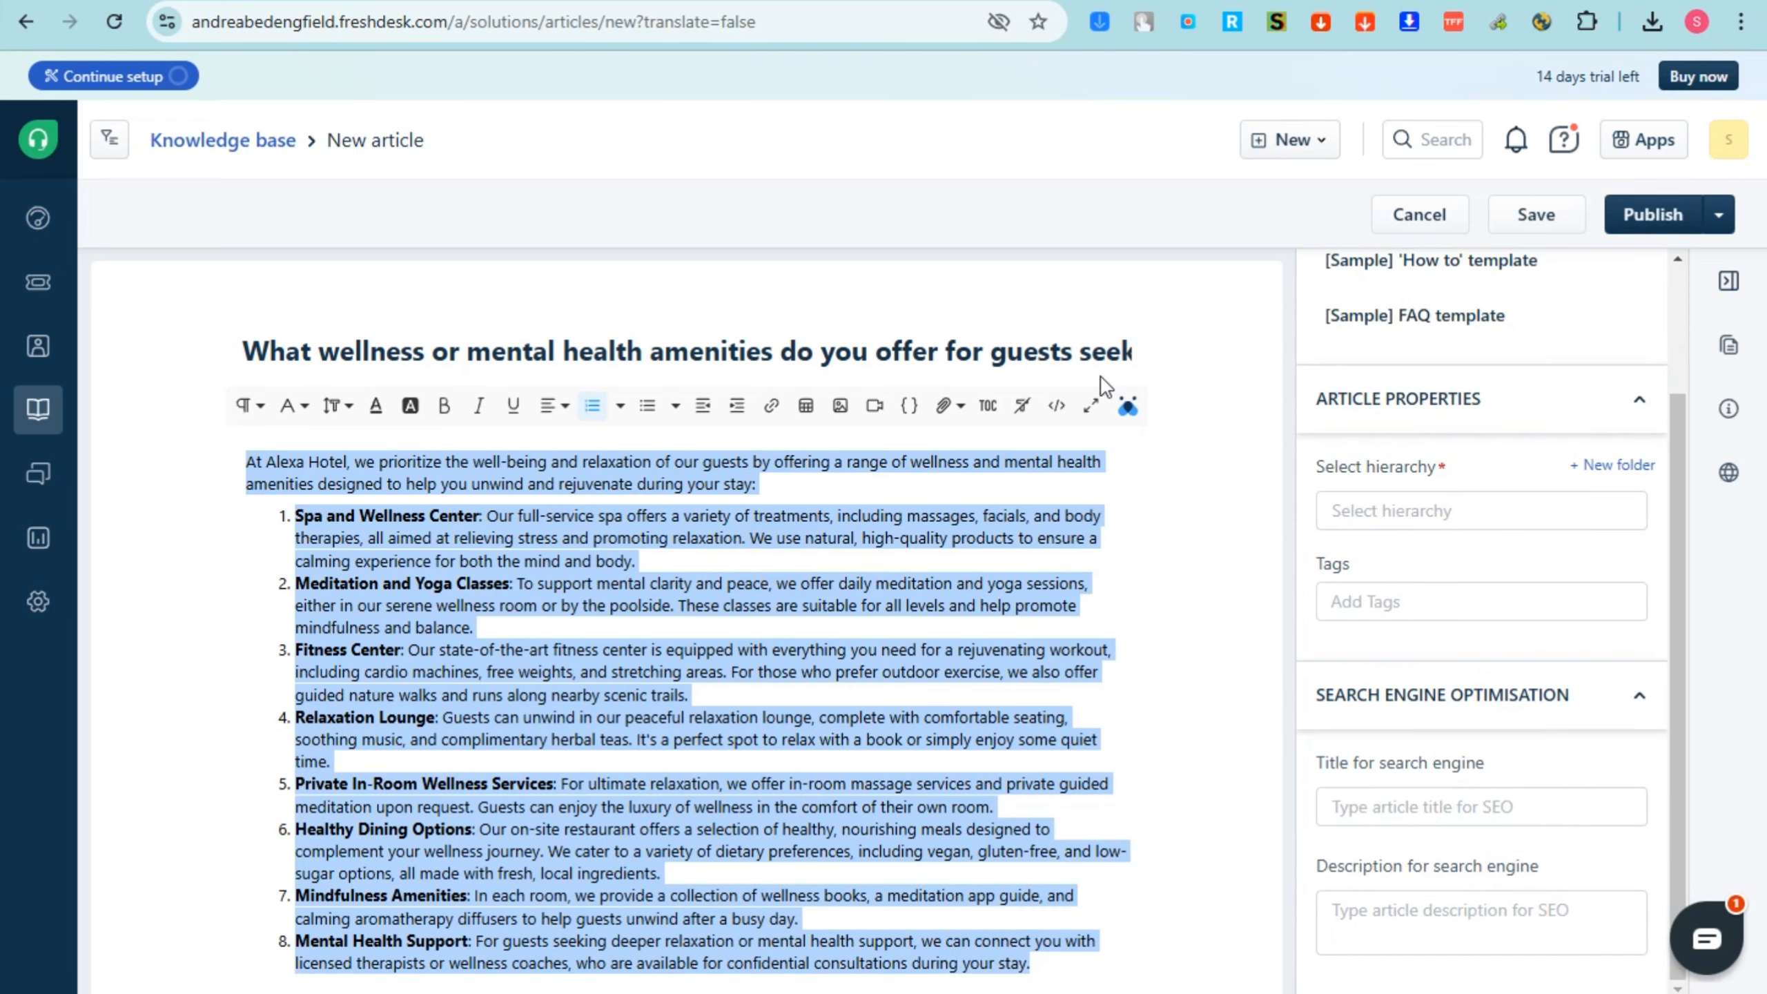
left_click(259, 412)
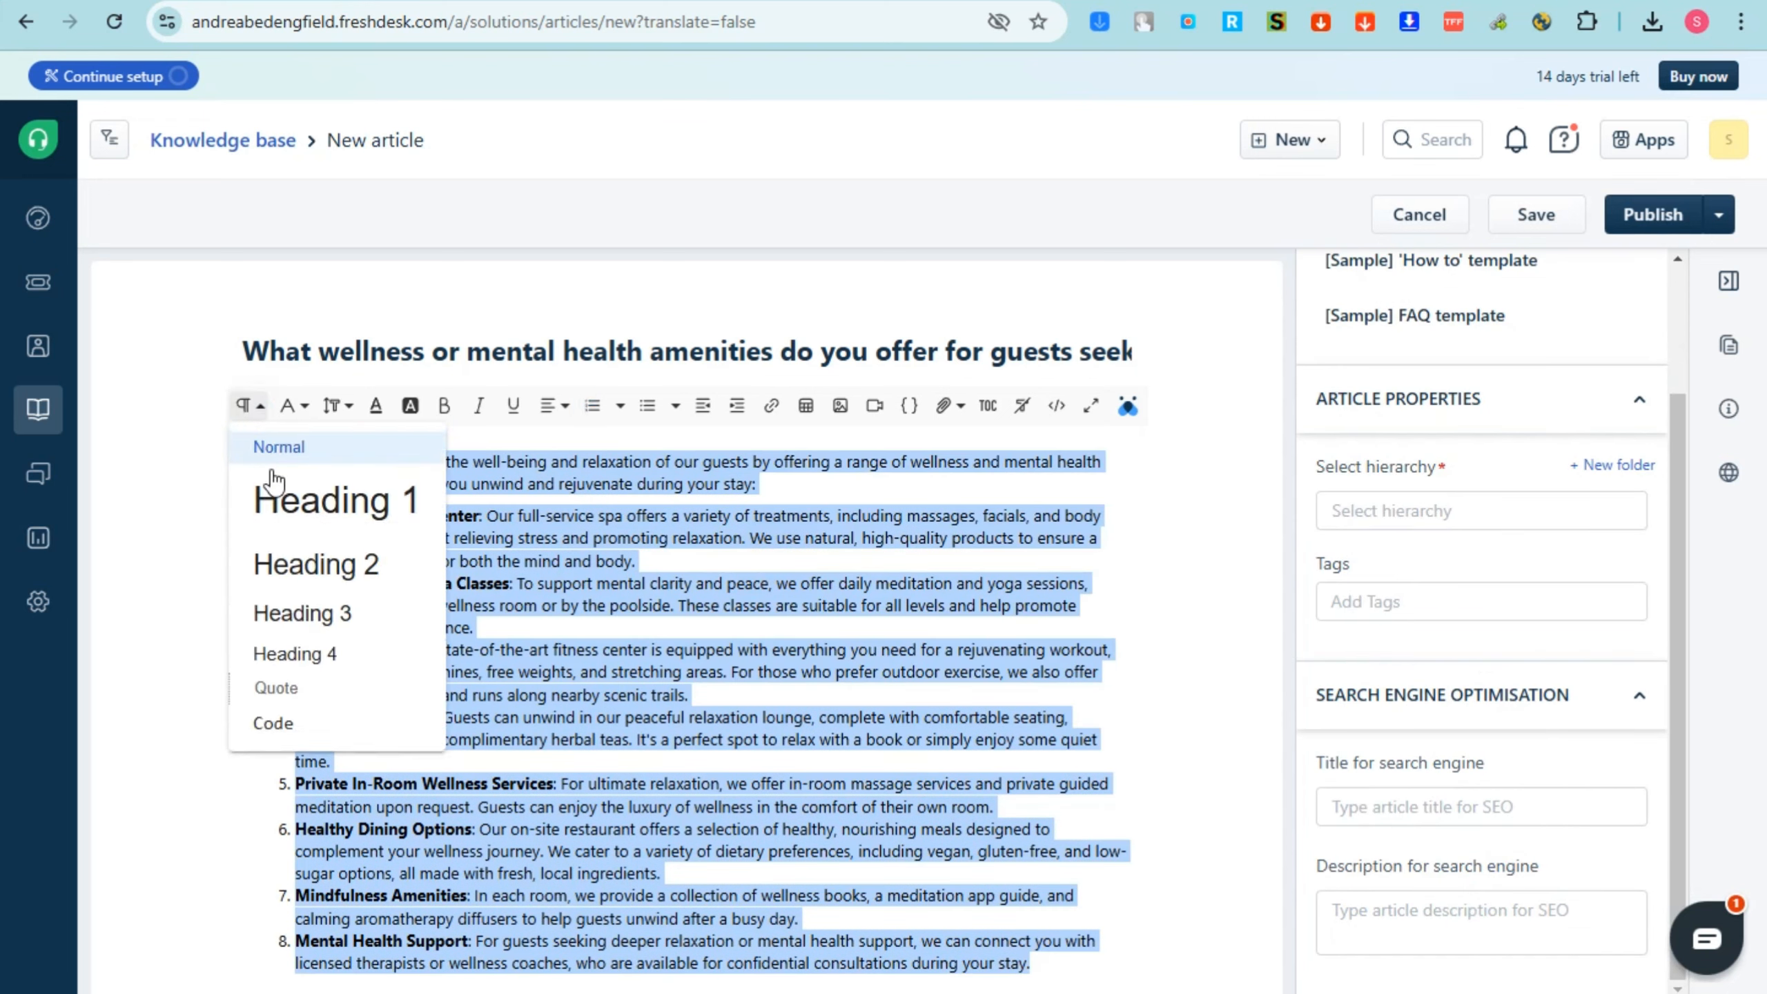
left_click(304, 612)
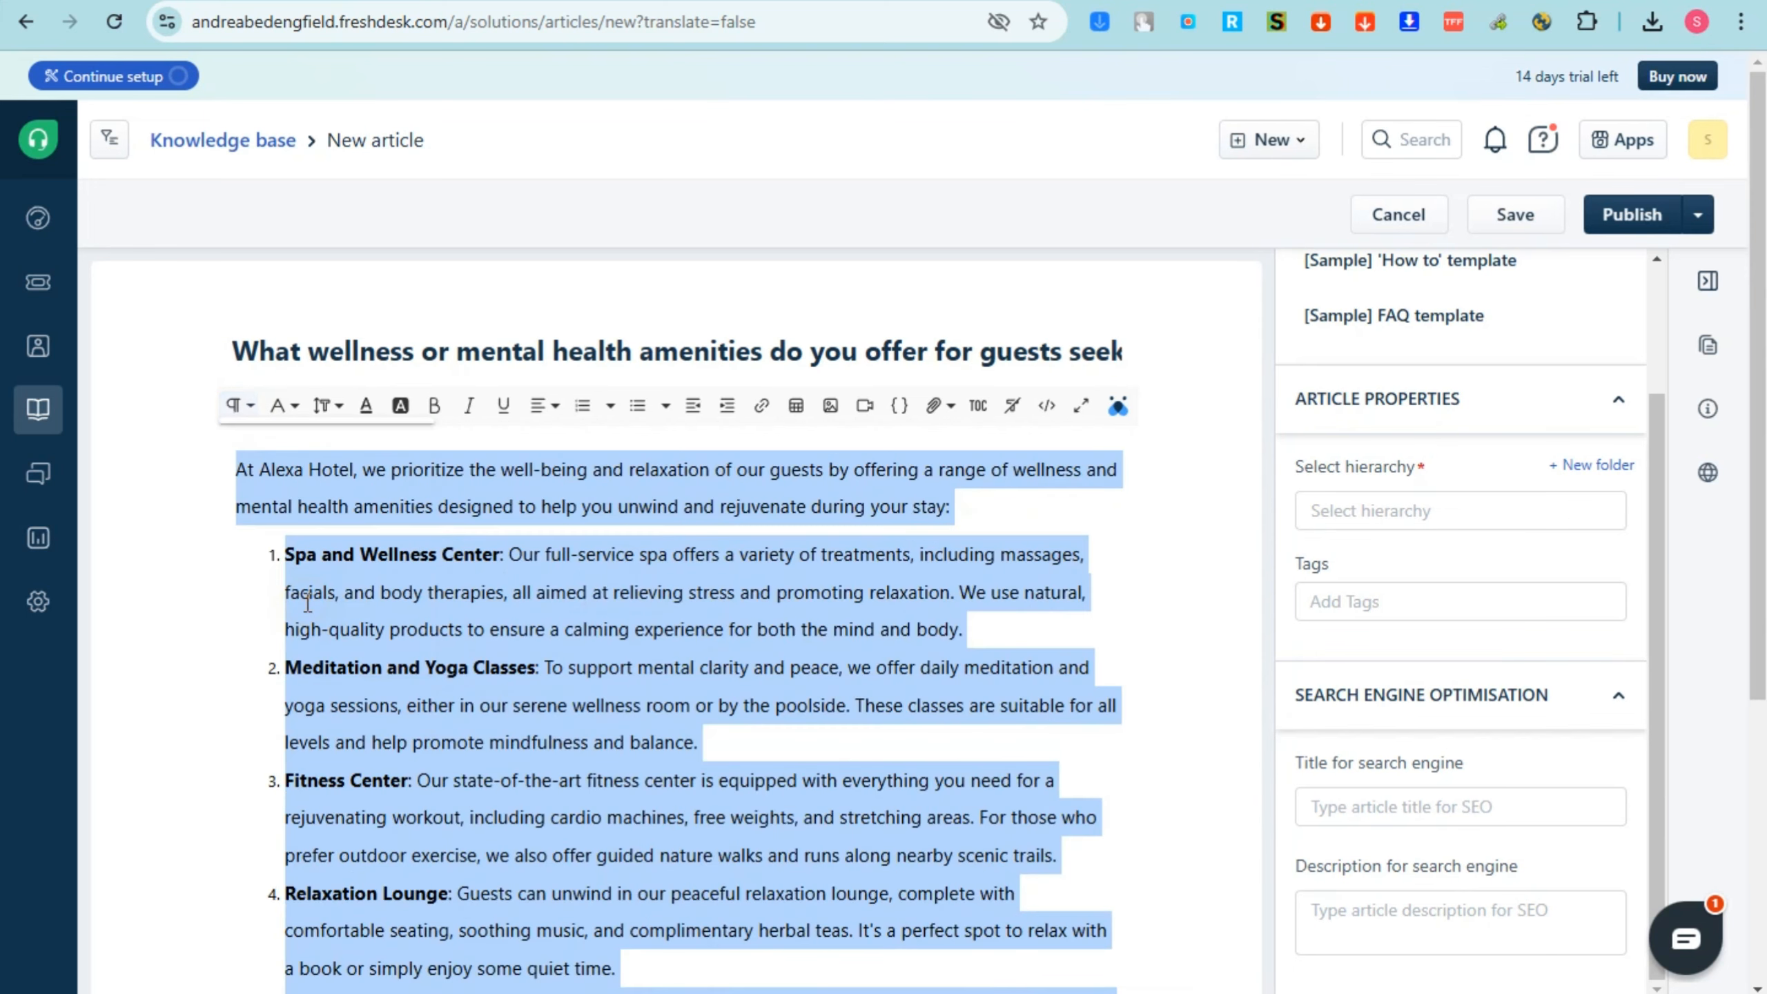
left_click(297, 416)
left_click(317, 436)
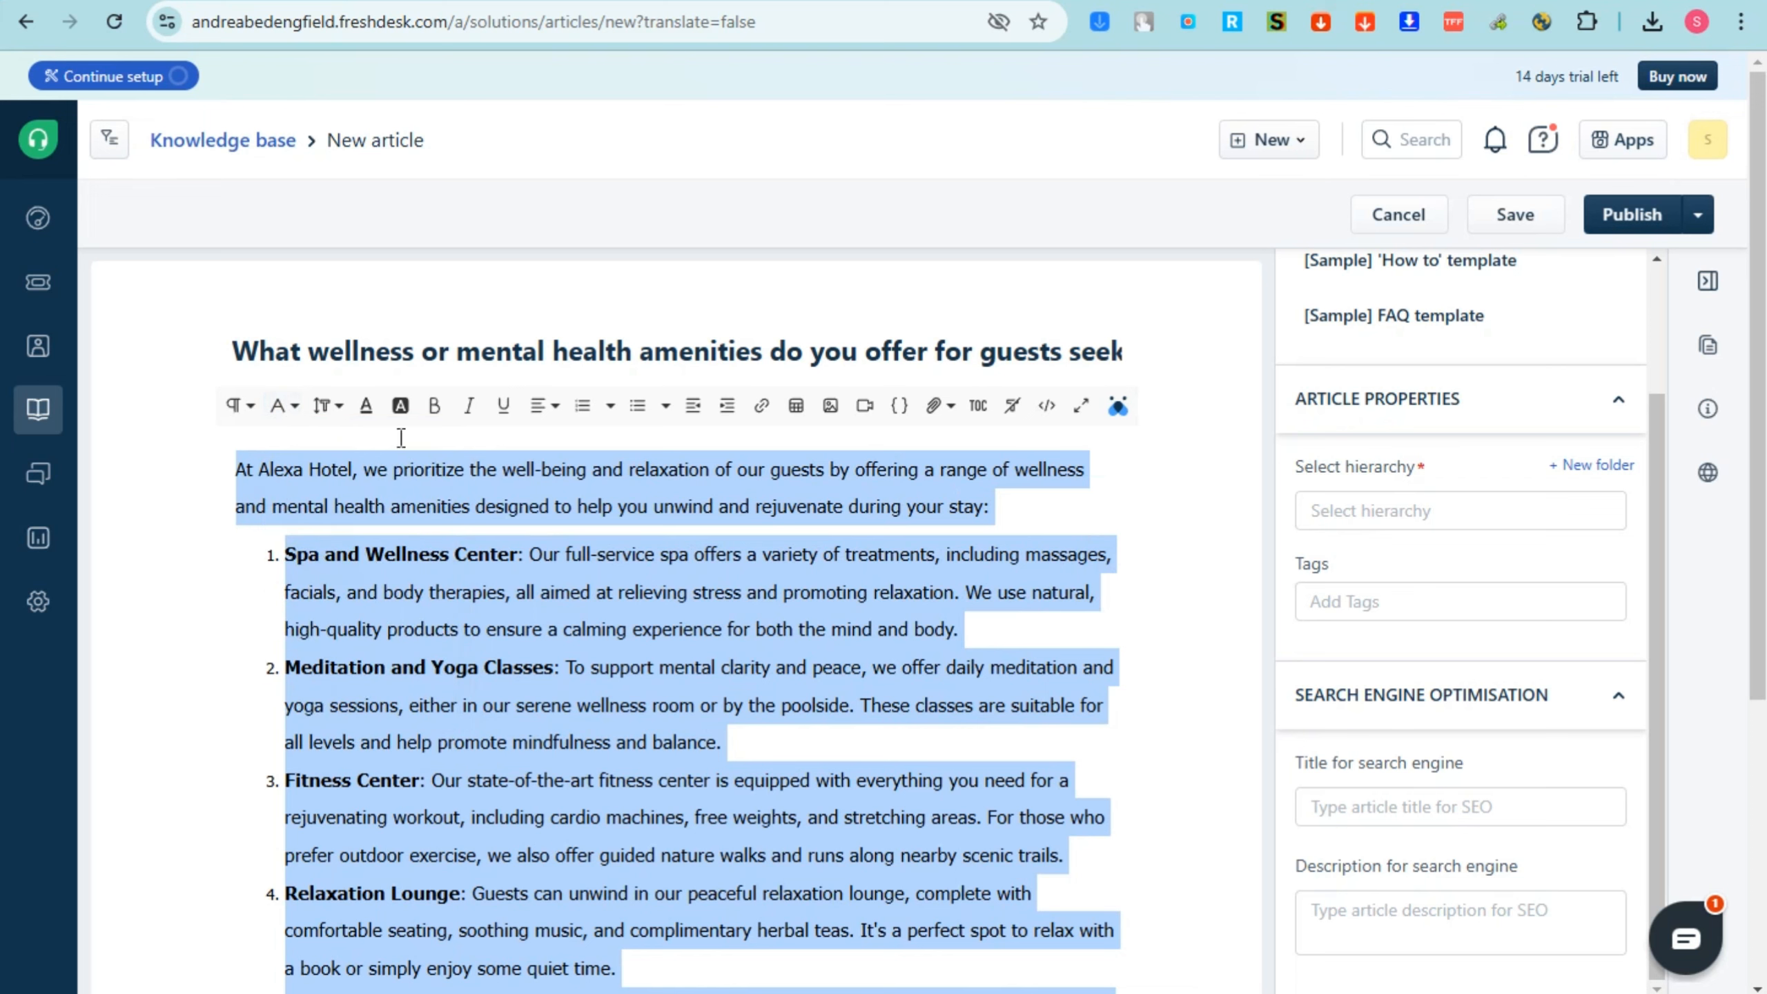
Step: Set the article body's font size to 12, and replace it with a larger size
left_click(332, 410)
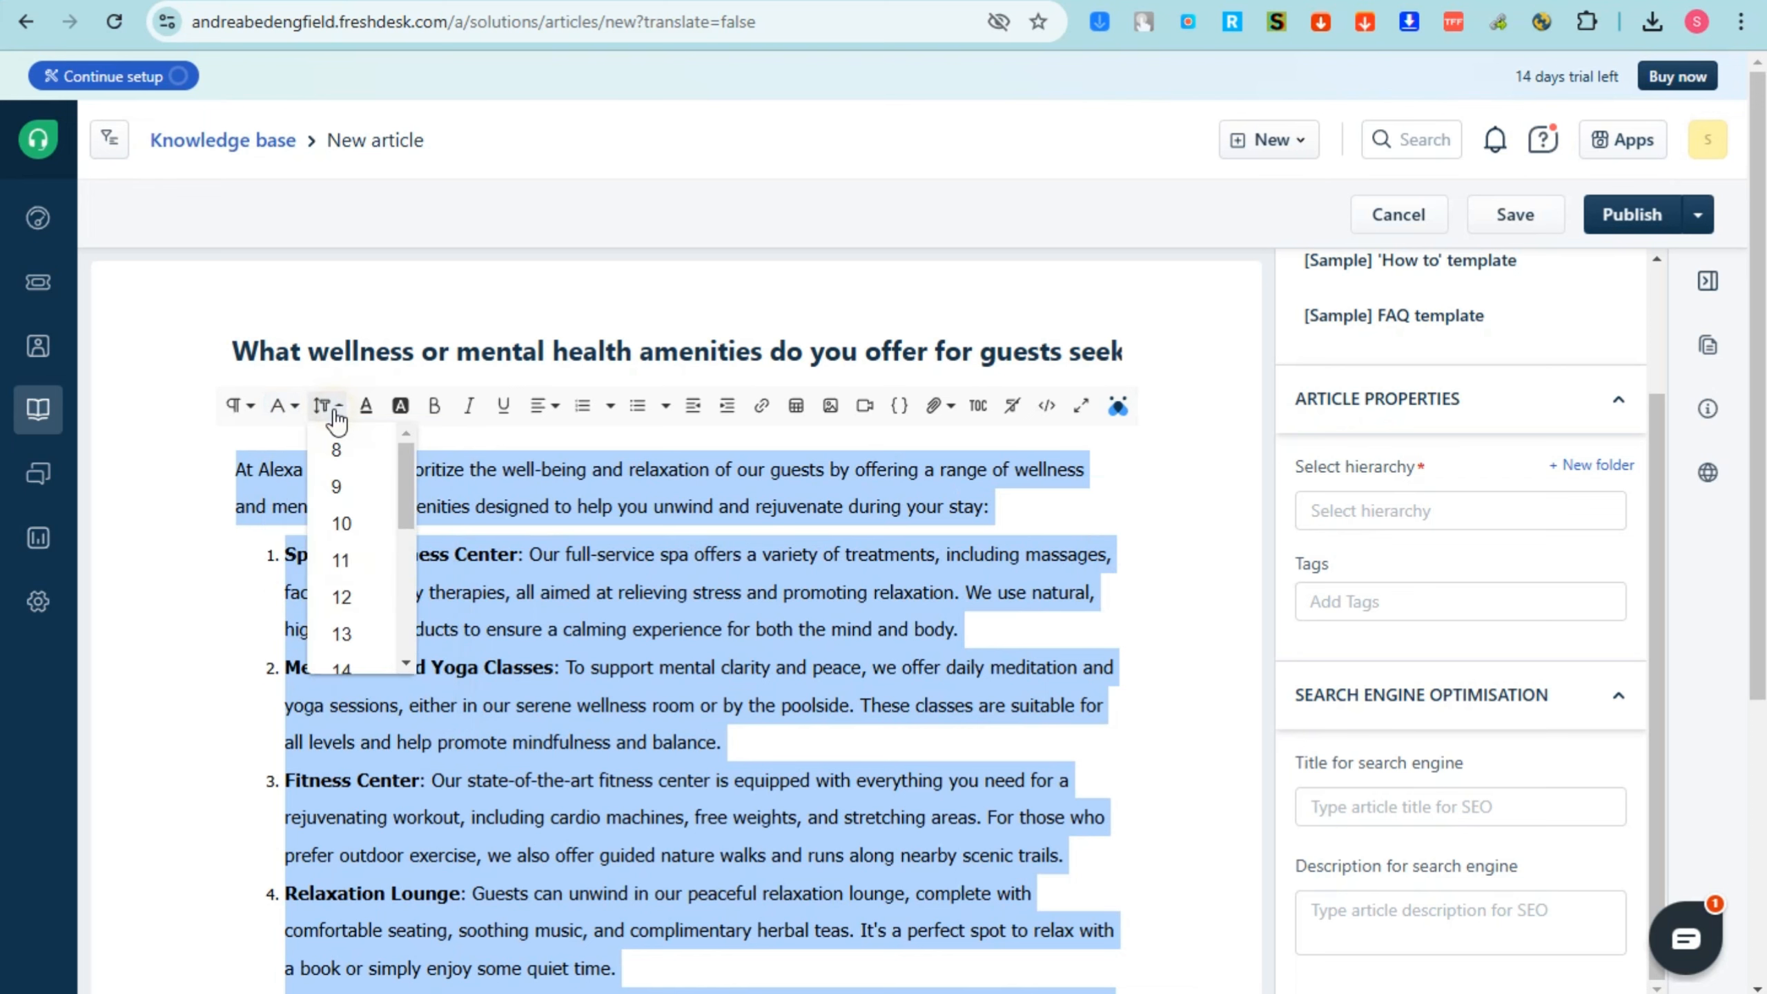
left_click(341, 597)
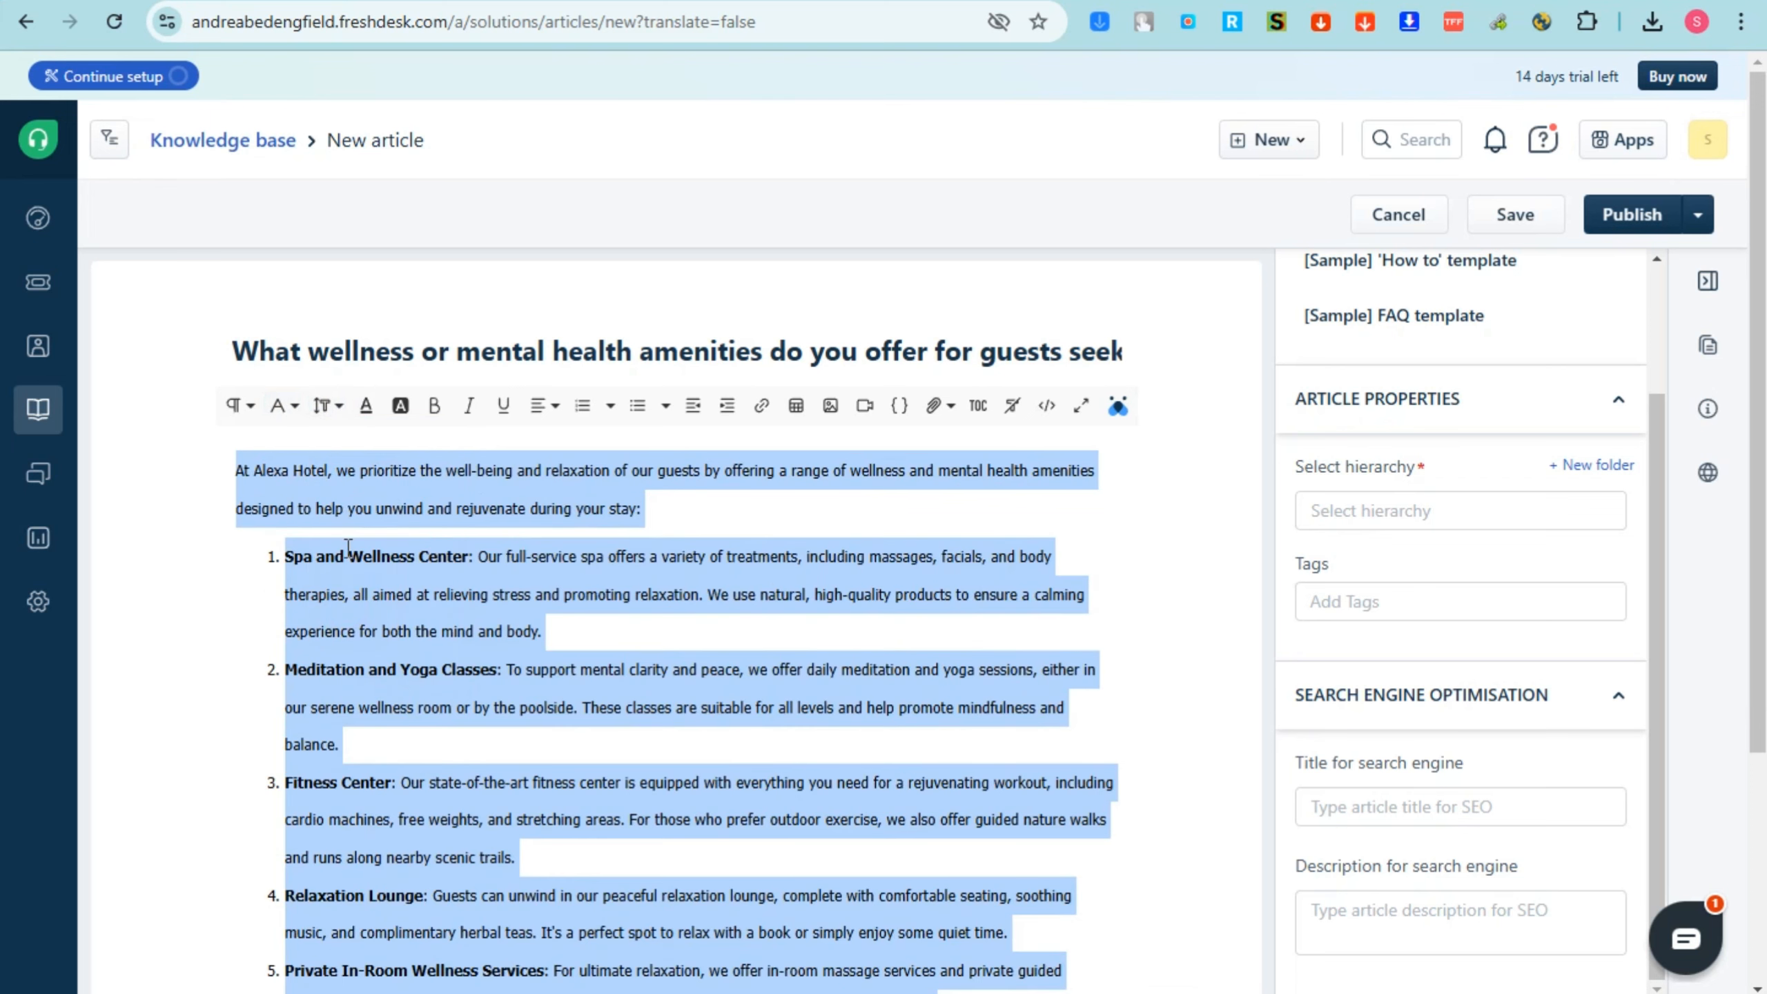
left_click(339, 422)
left_click(343, 562)
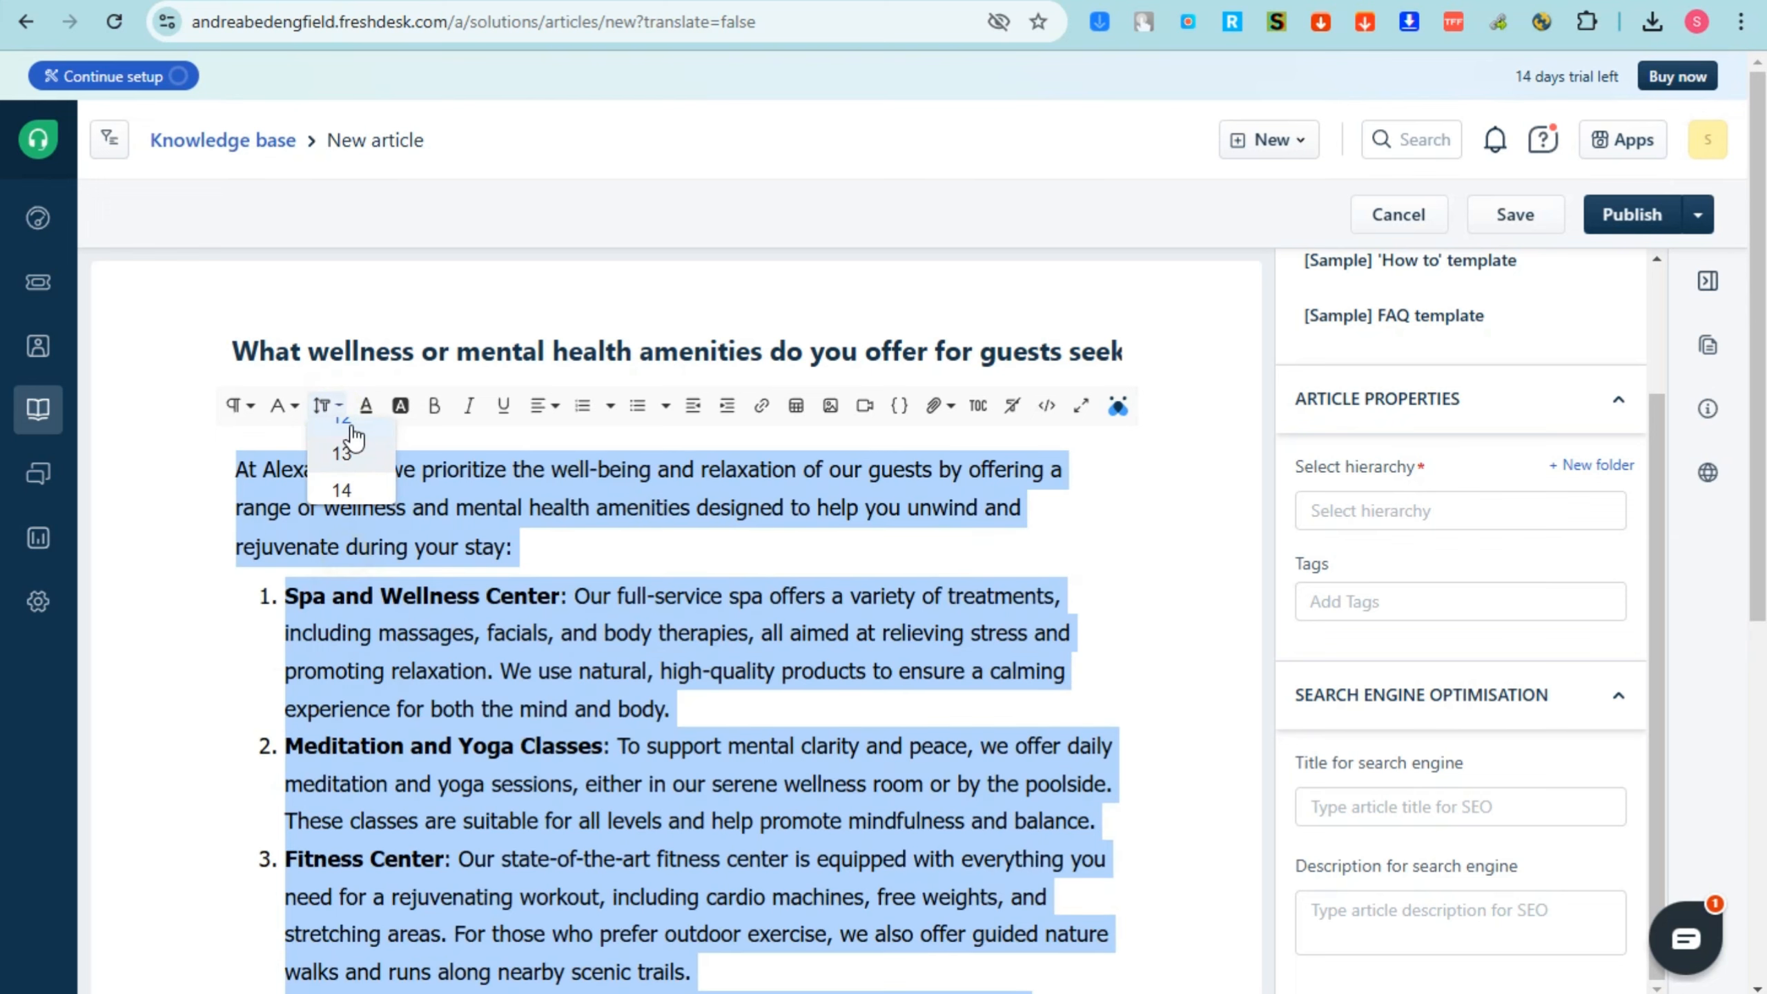
left_click(355, 437)
Step: Colour the entire article body text teal green
left_click(366, 408)
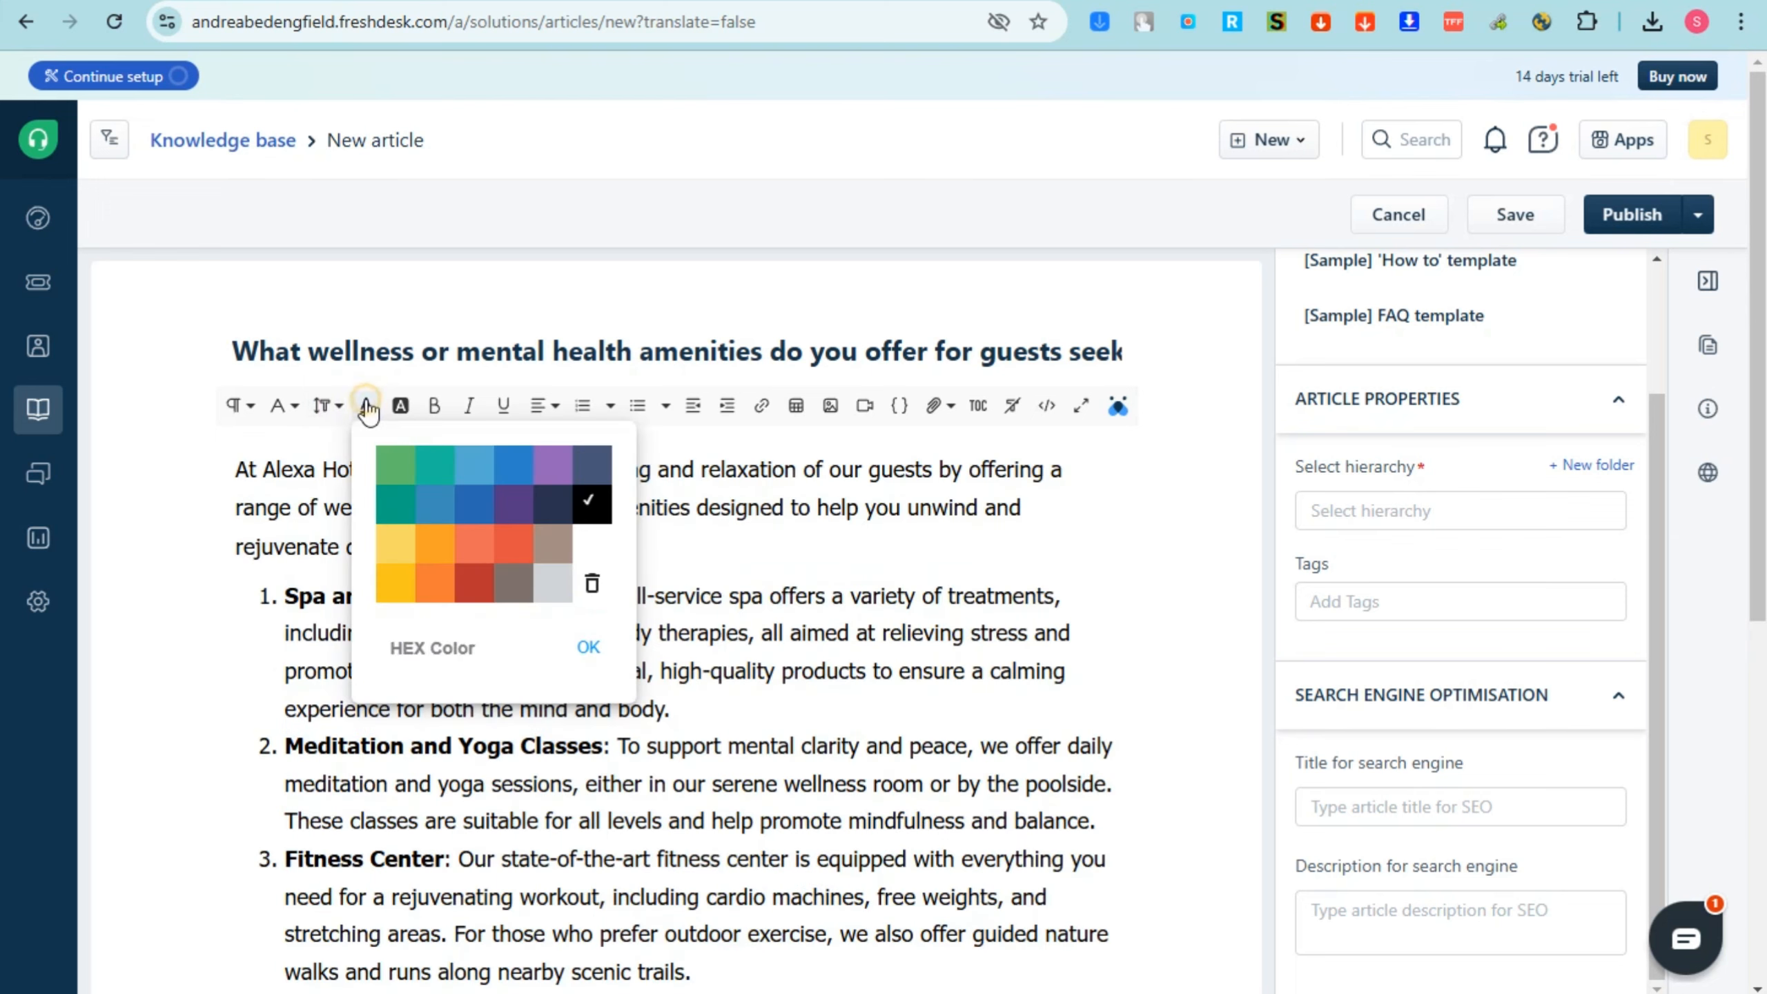
left_click(407, 477)
left_click(387, 491)
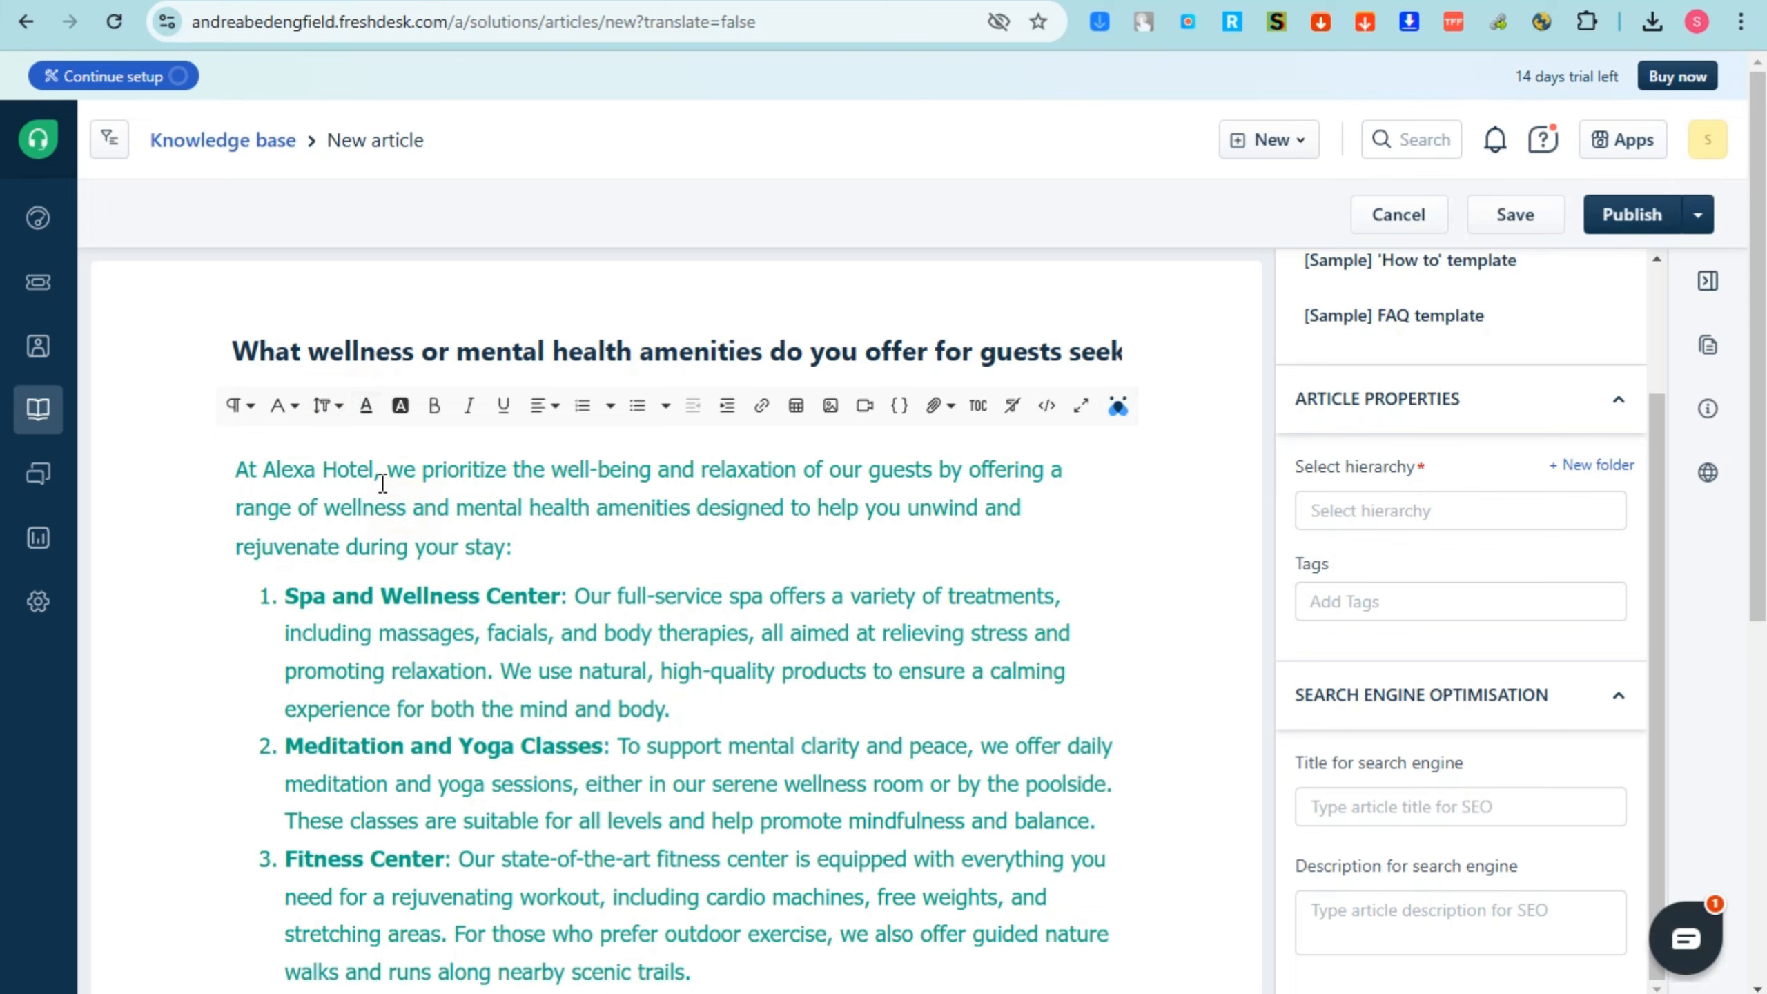
Step: Recolour the entire article body text black
key("ctrl+a")
left_click(374, 411)
left_click(589, 503)
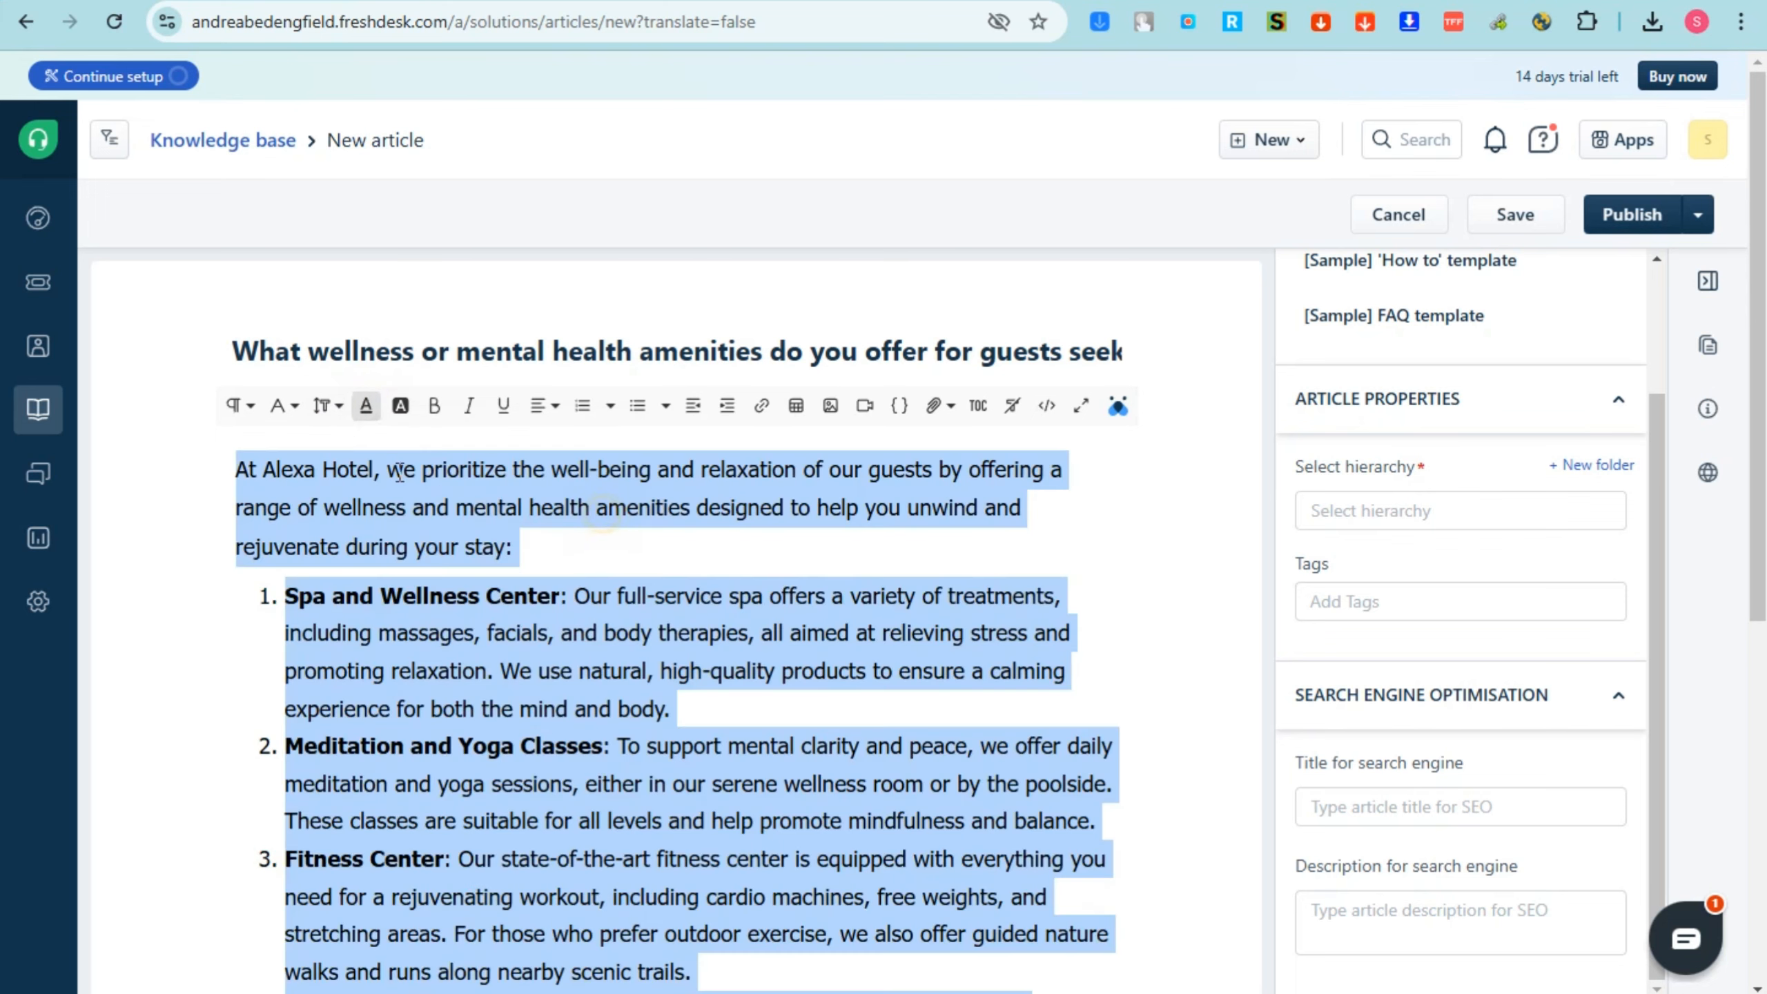
left_click(436, 436)
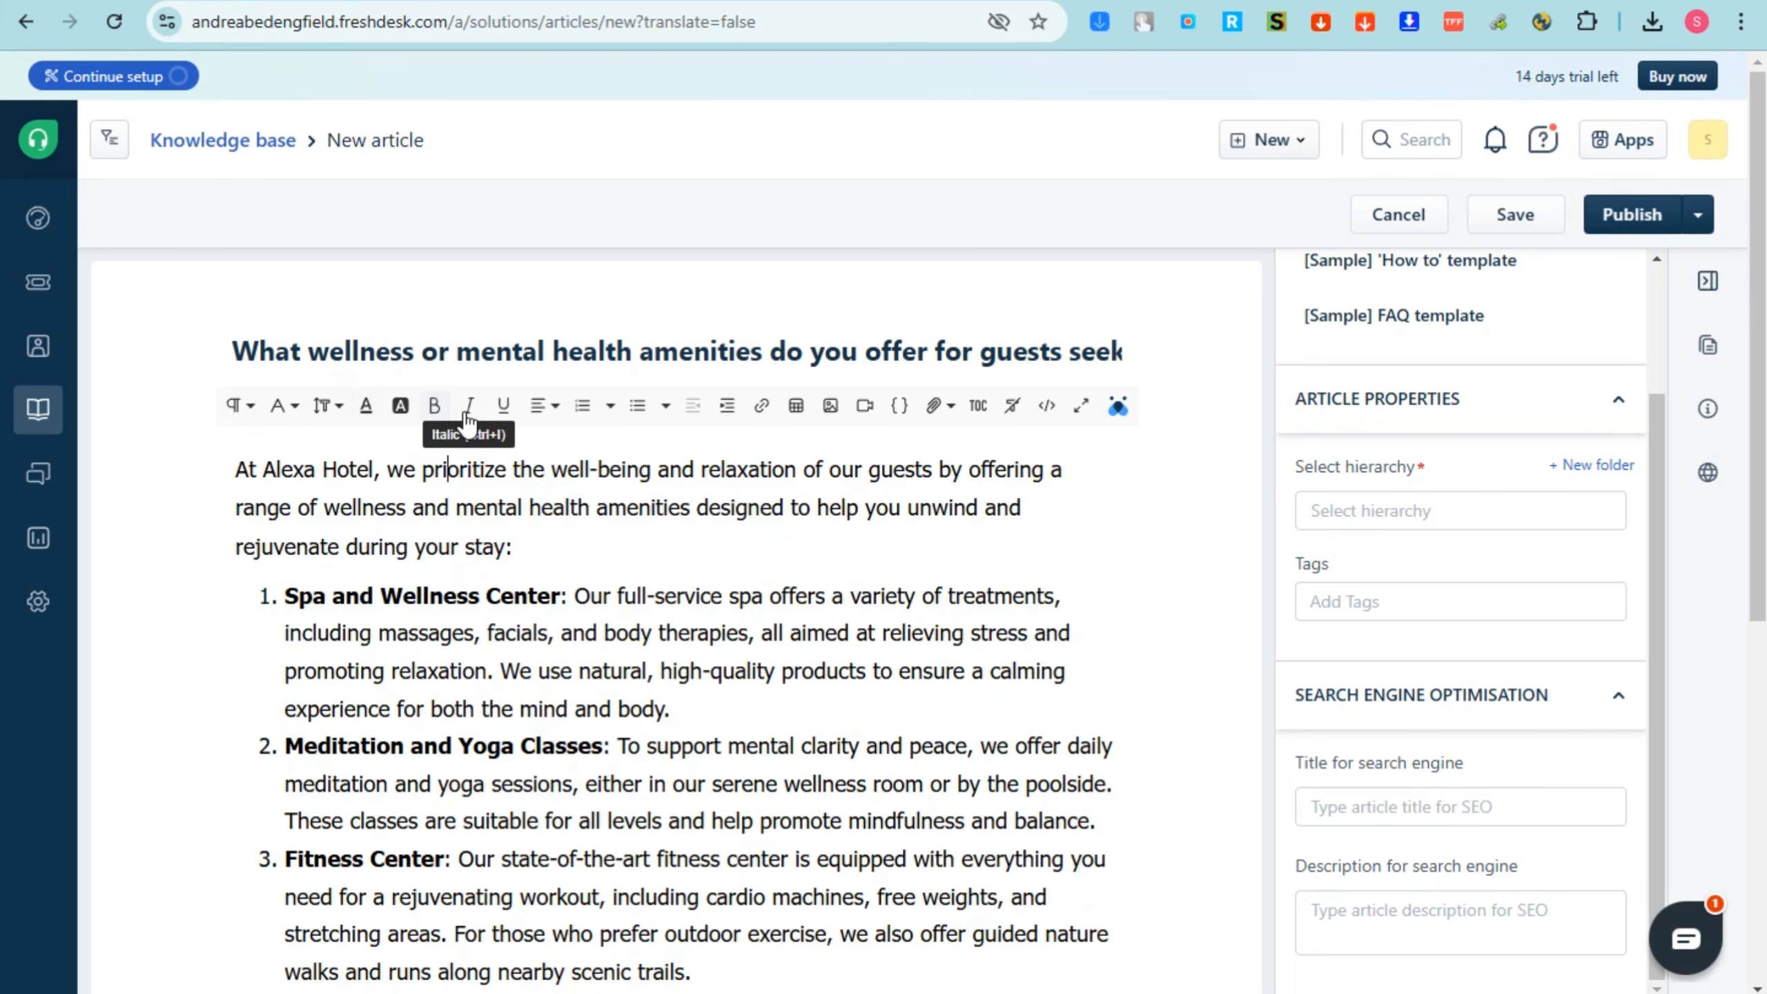
Step: Try to italicise the entire article body
left_click(469, 472)
key("ctrl+a")
left_click(468, 407)
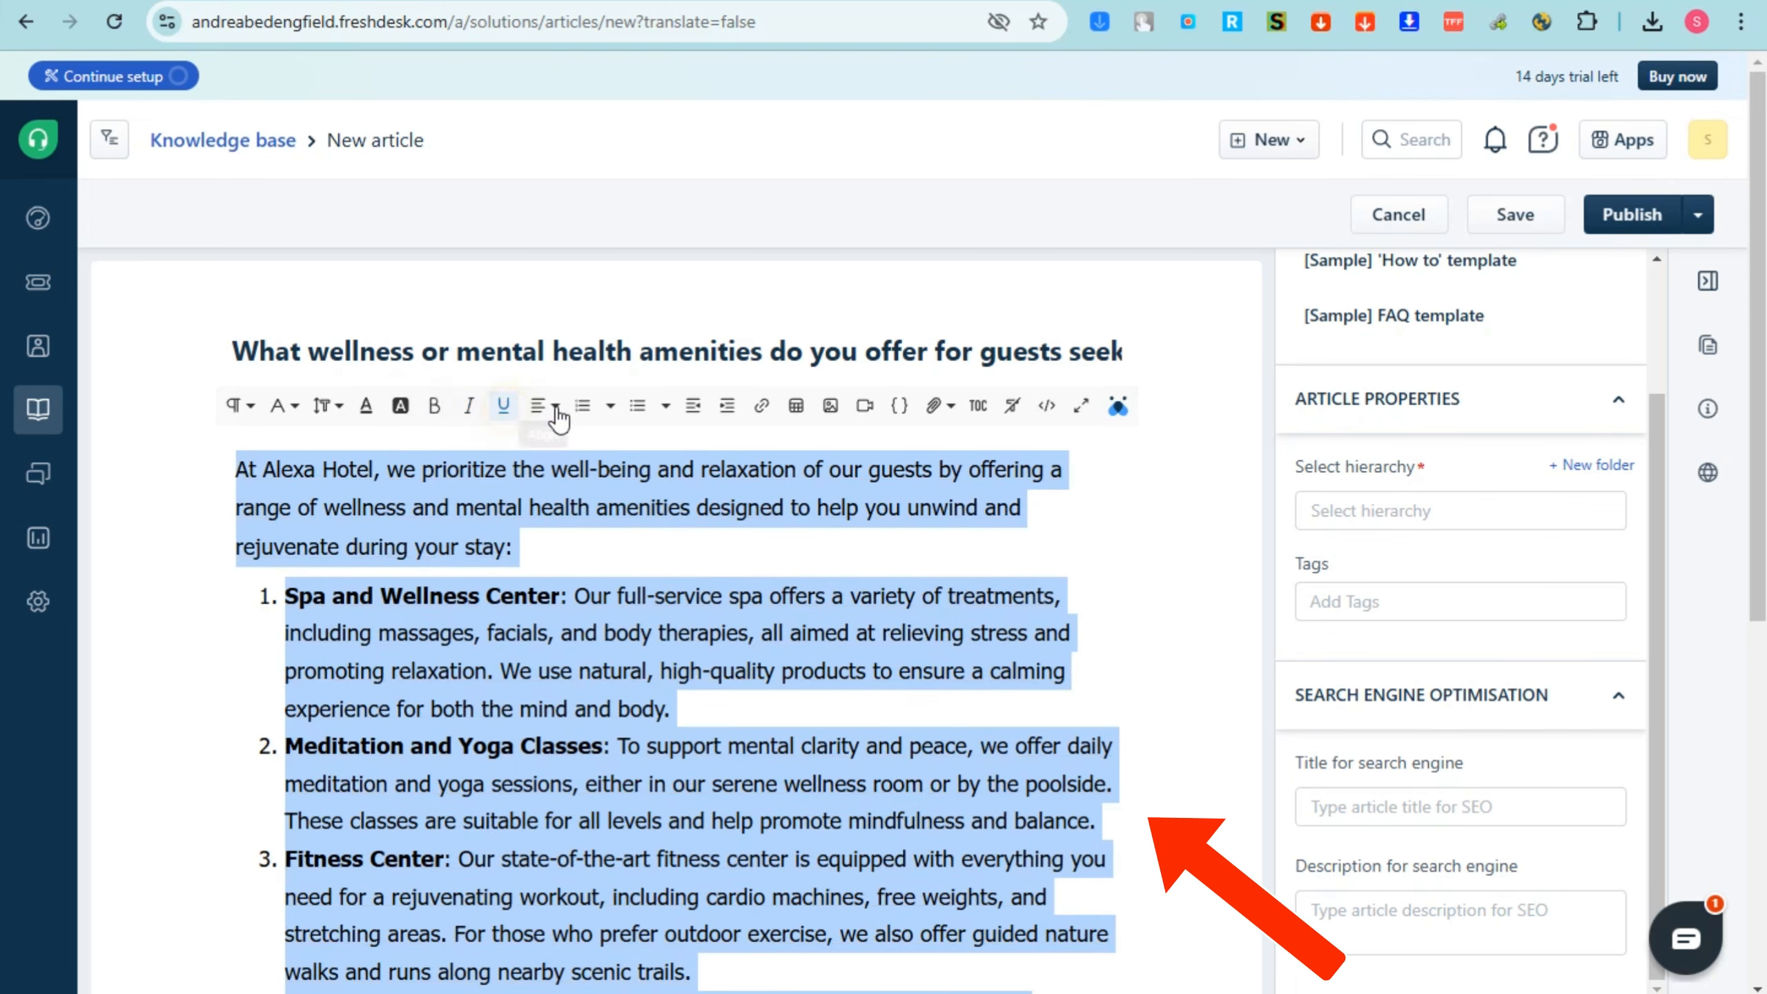
Step: Examine the URL and solution article options for inserting a link, and leave without adding one
left_click(762, 406)
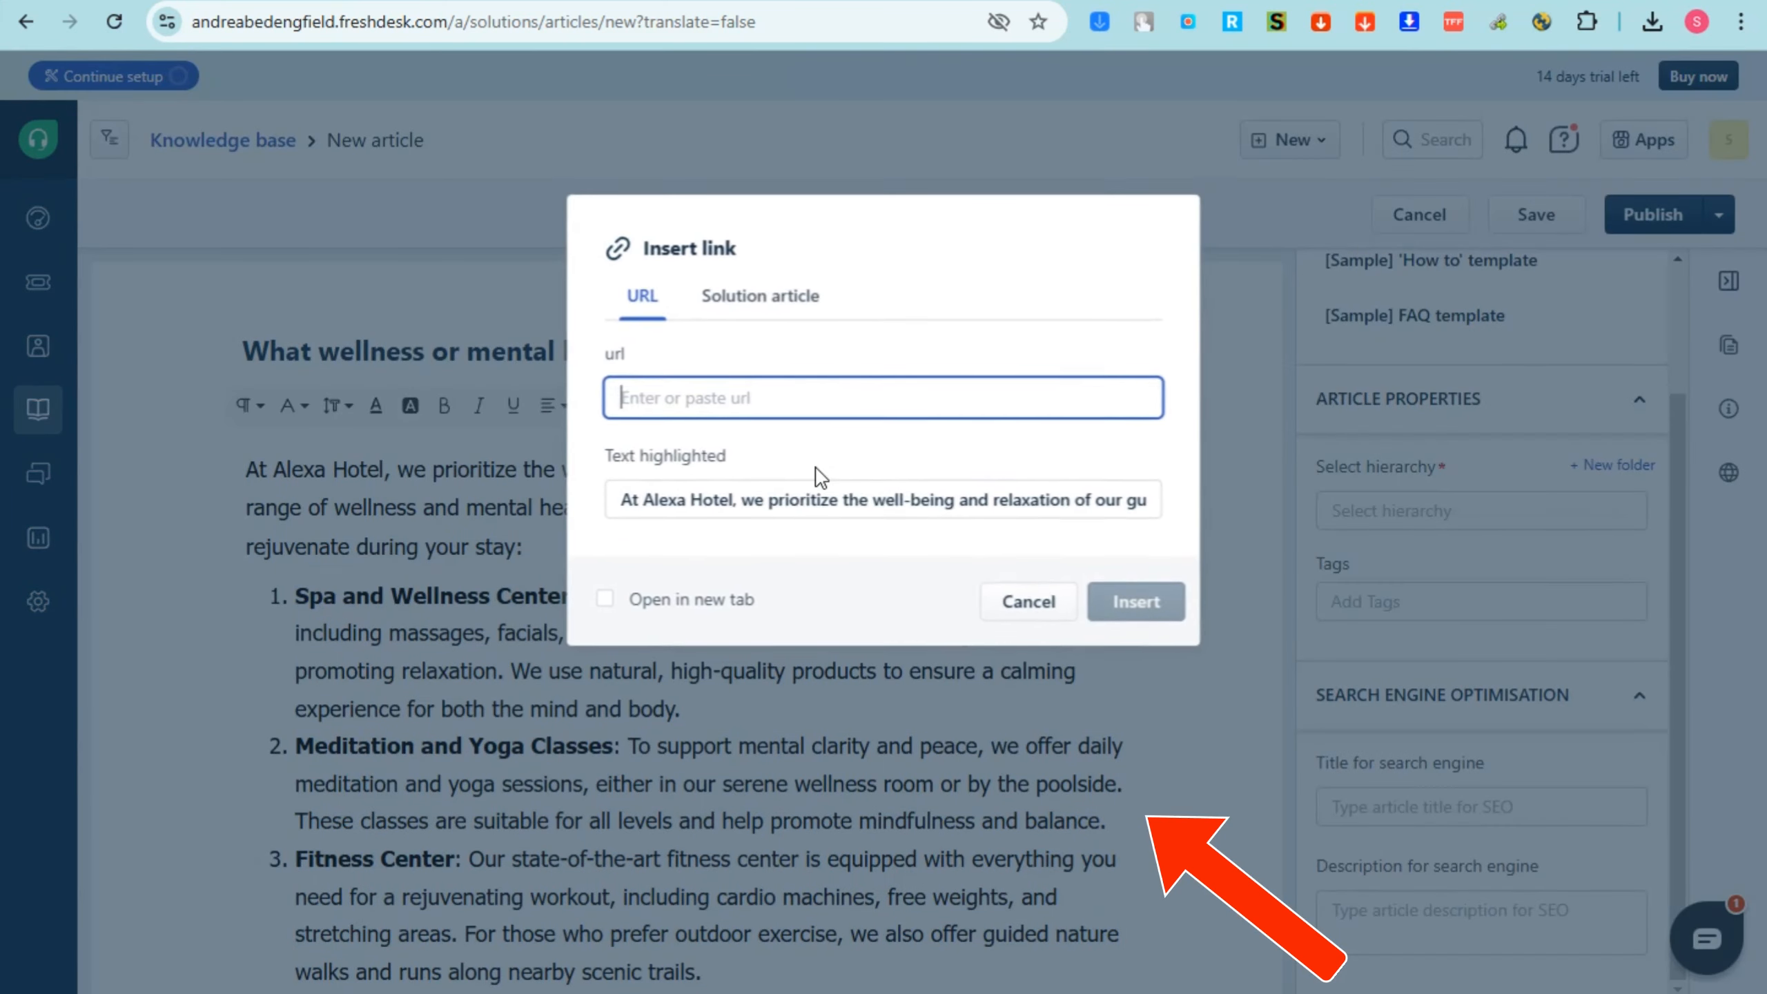
right_click(675, 397)
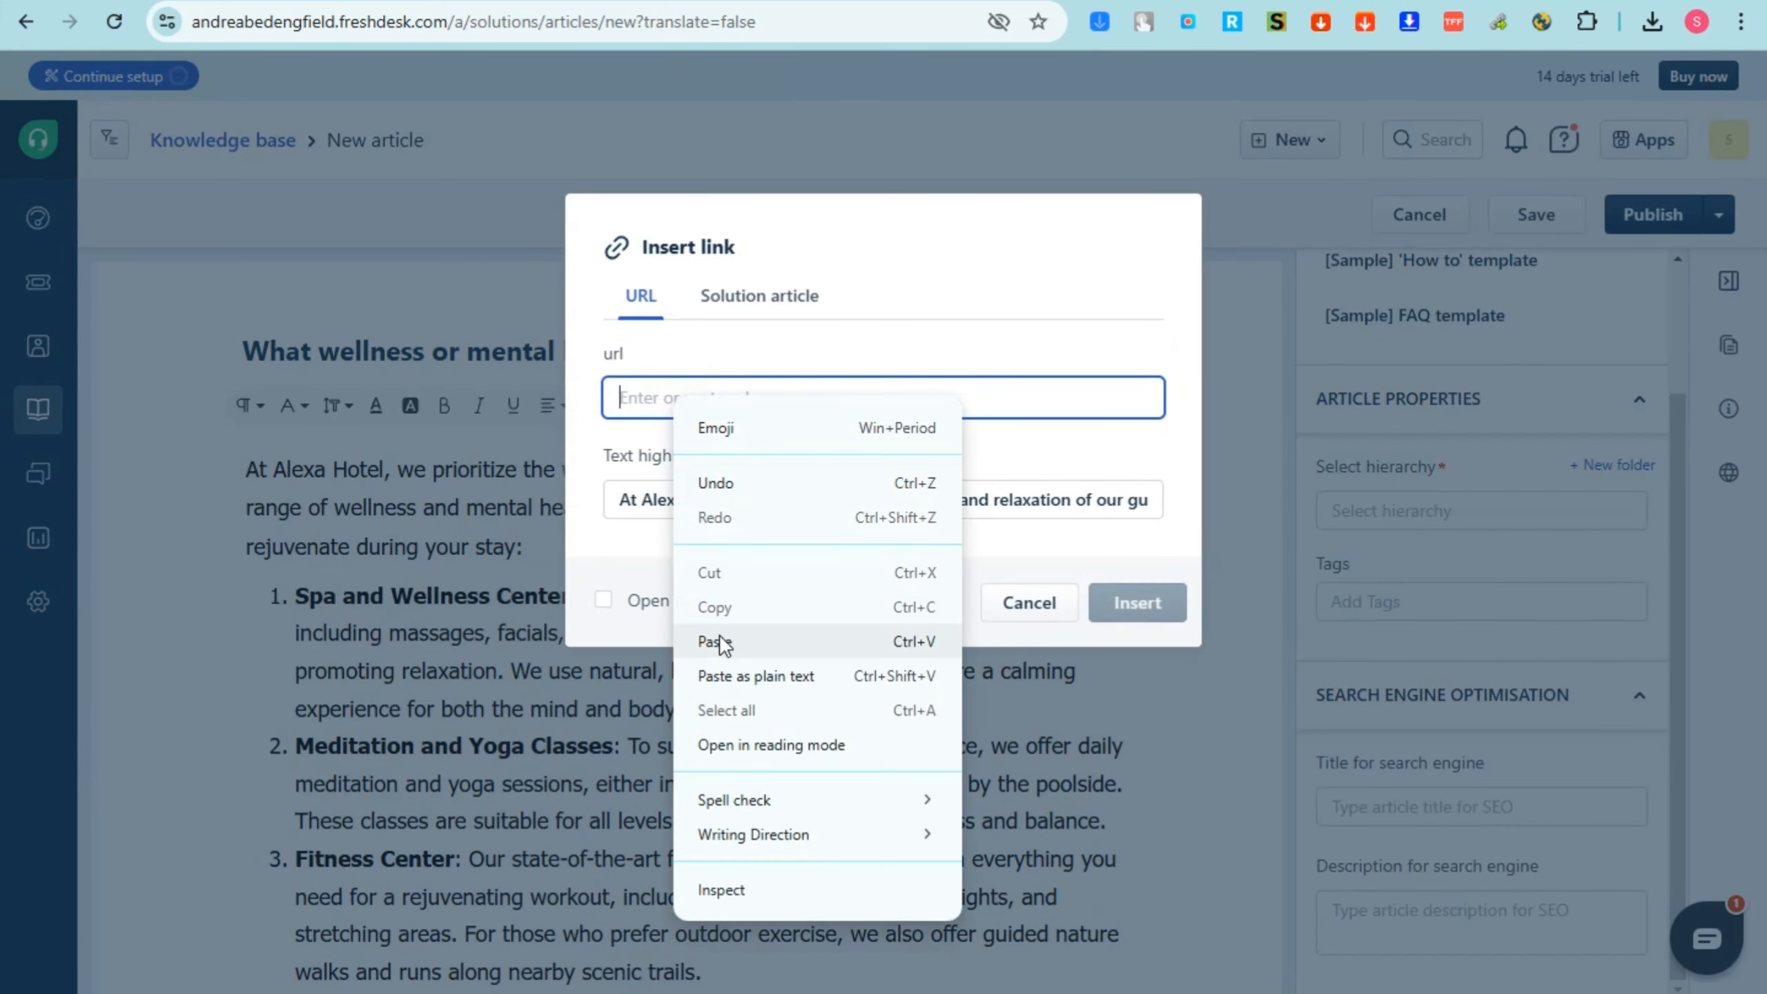
left_click(752, 297)
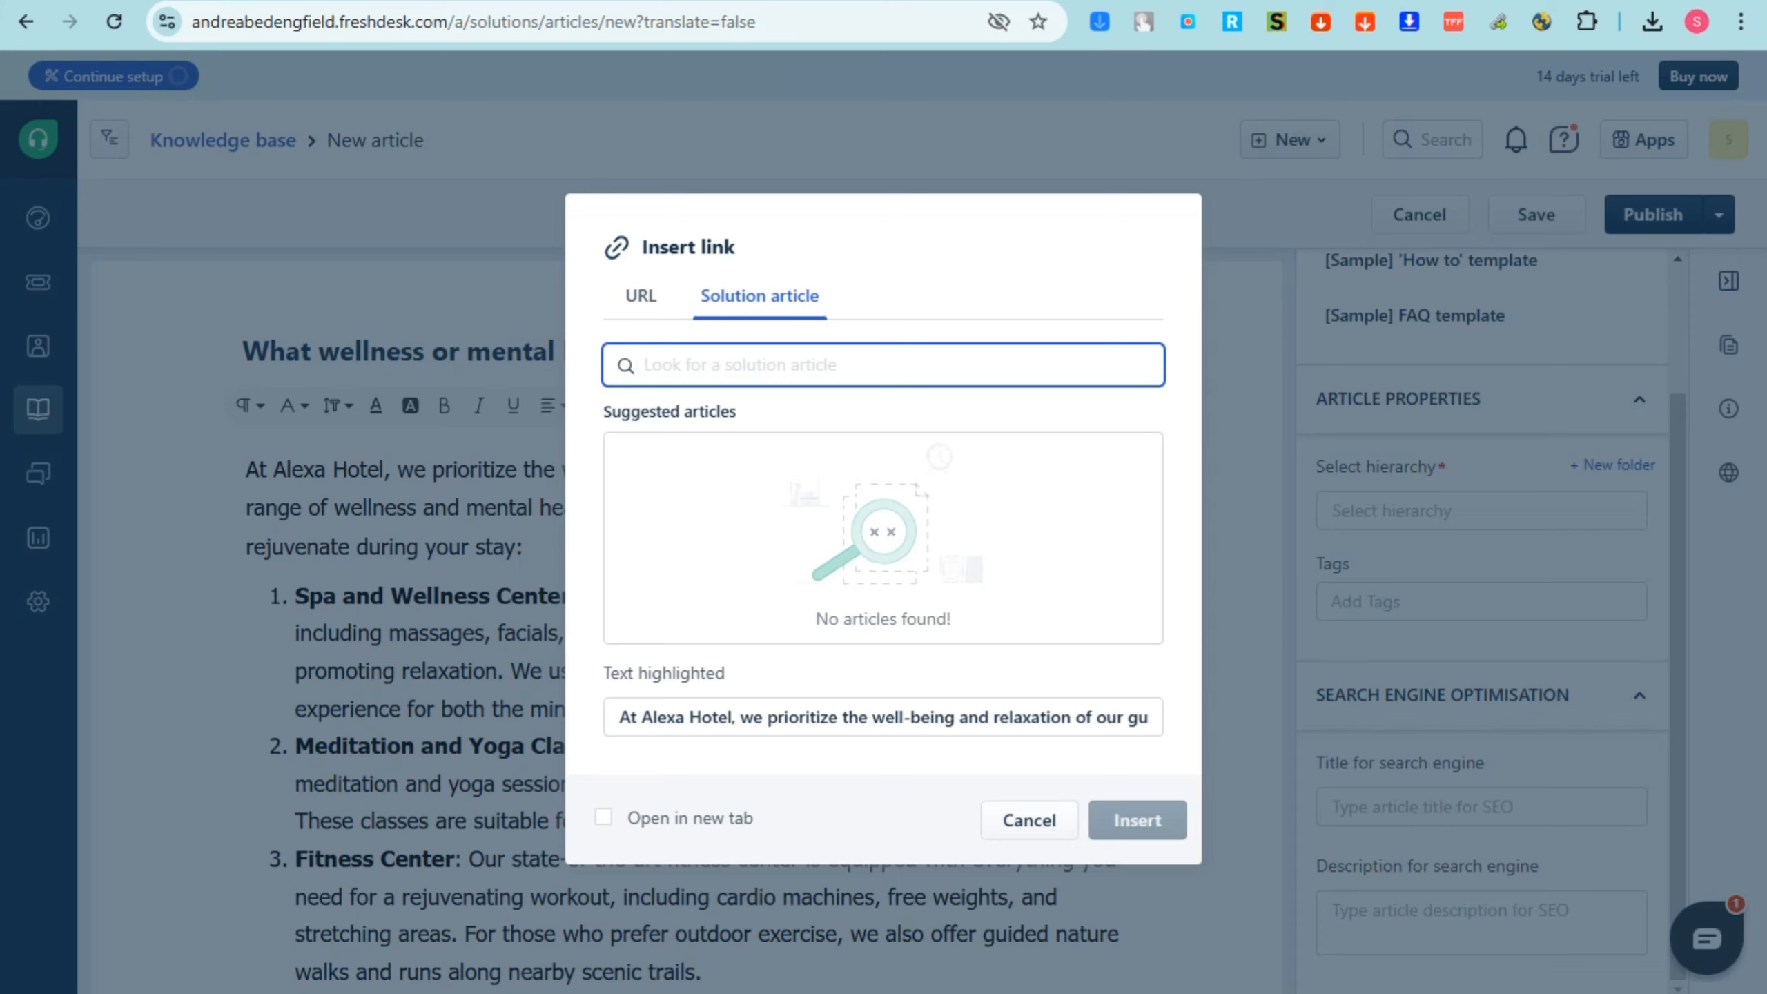
left_click(1030, 820)
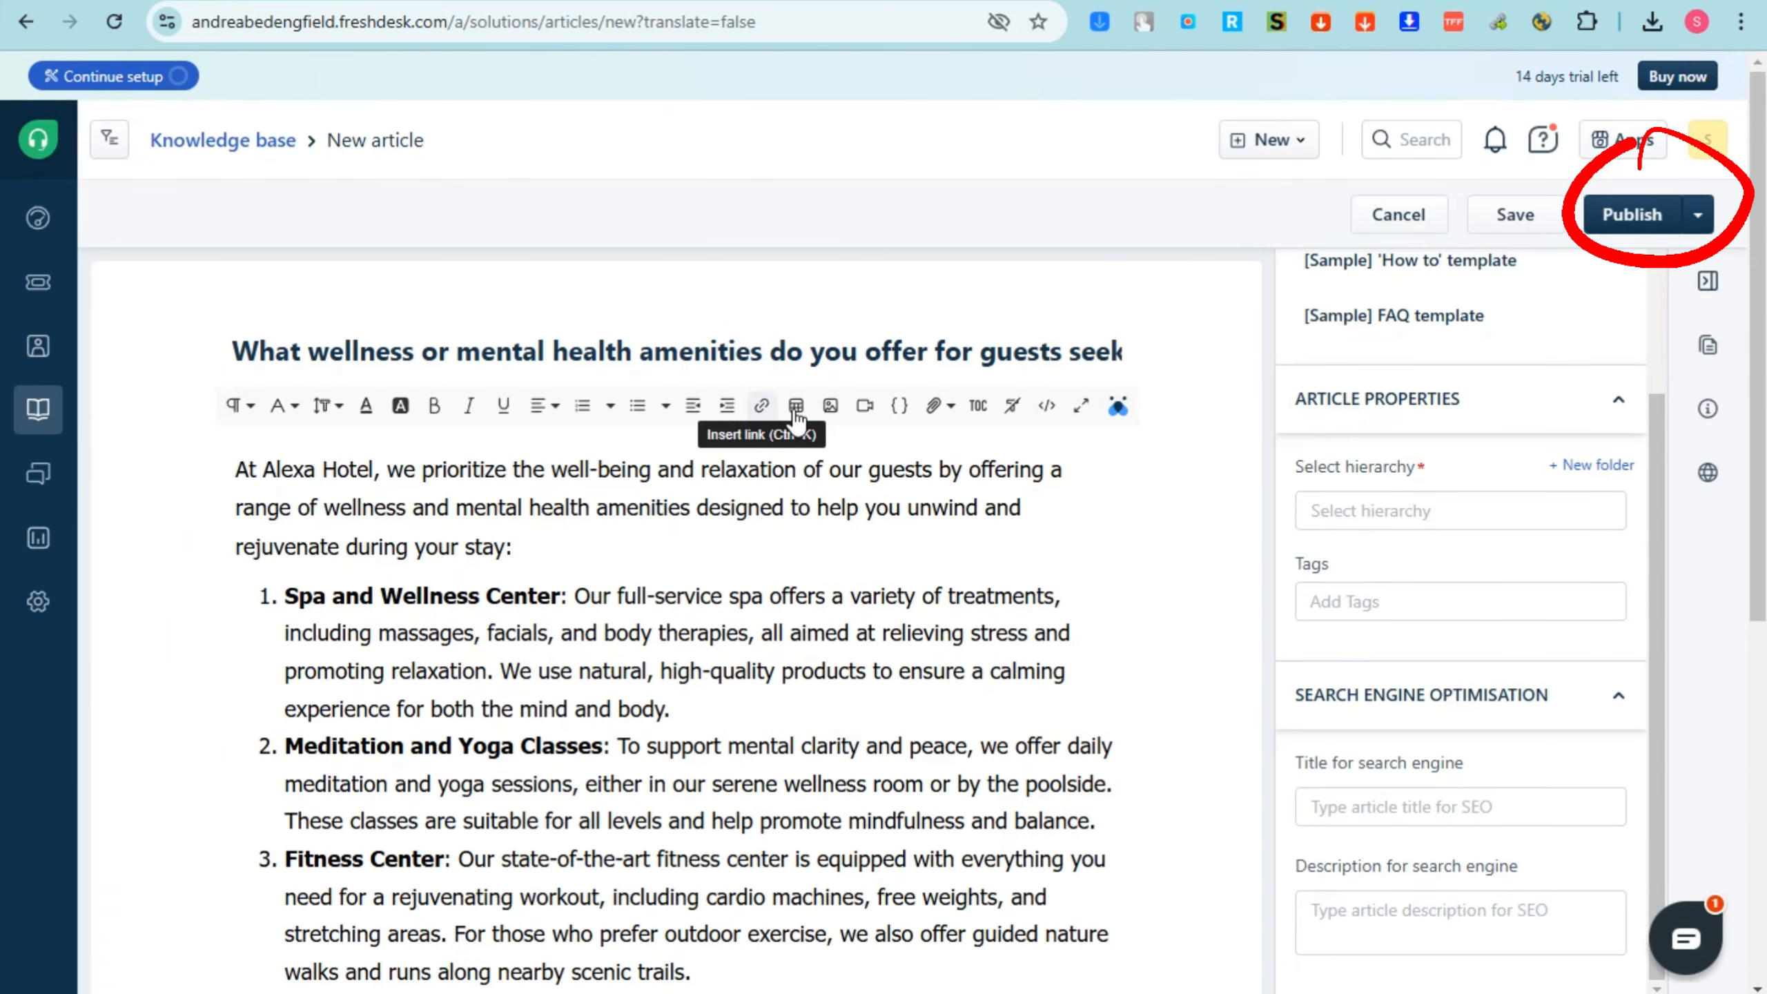
Step: Examine the options for inserting an image, a video and file attachments into the article
left_click(831, 410)
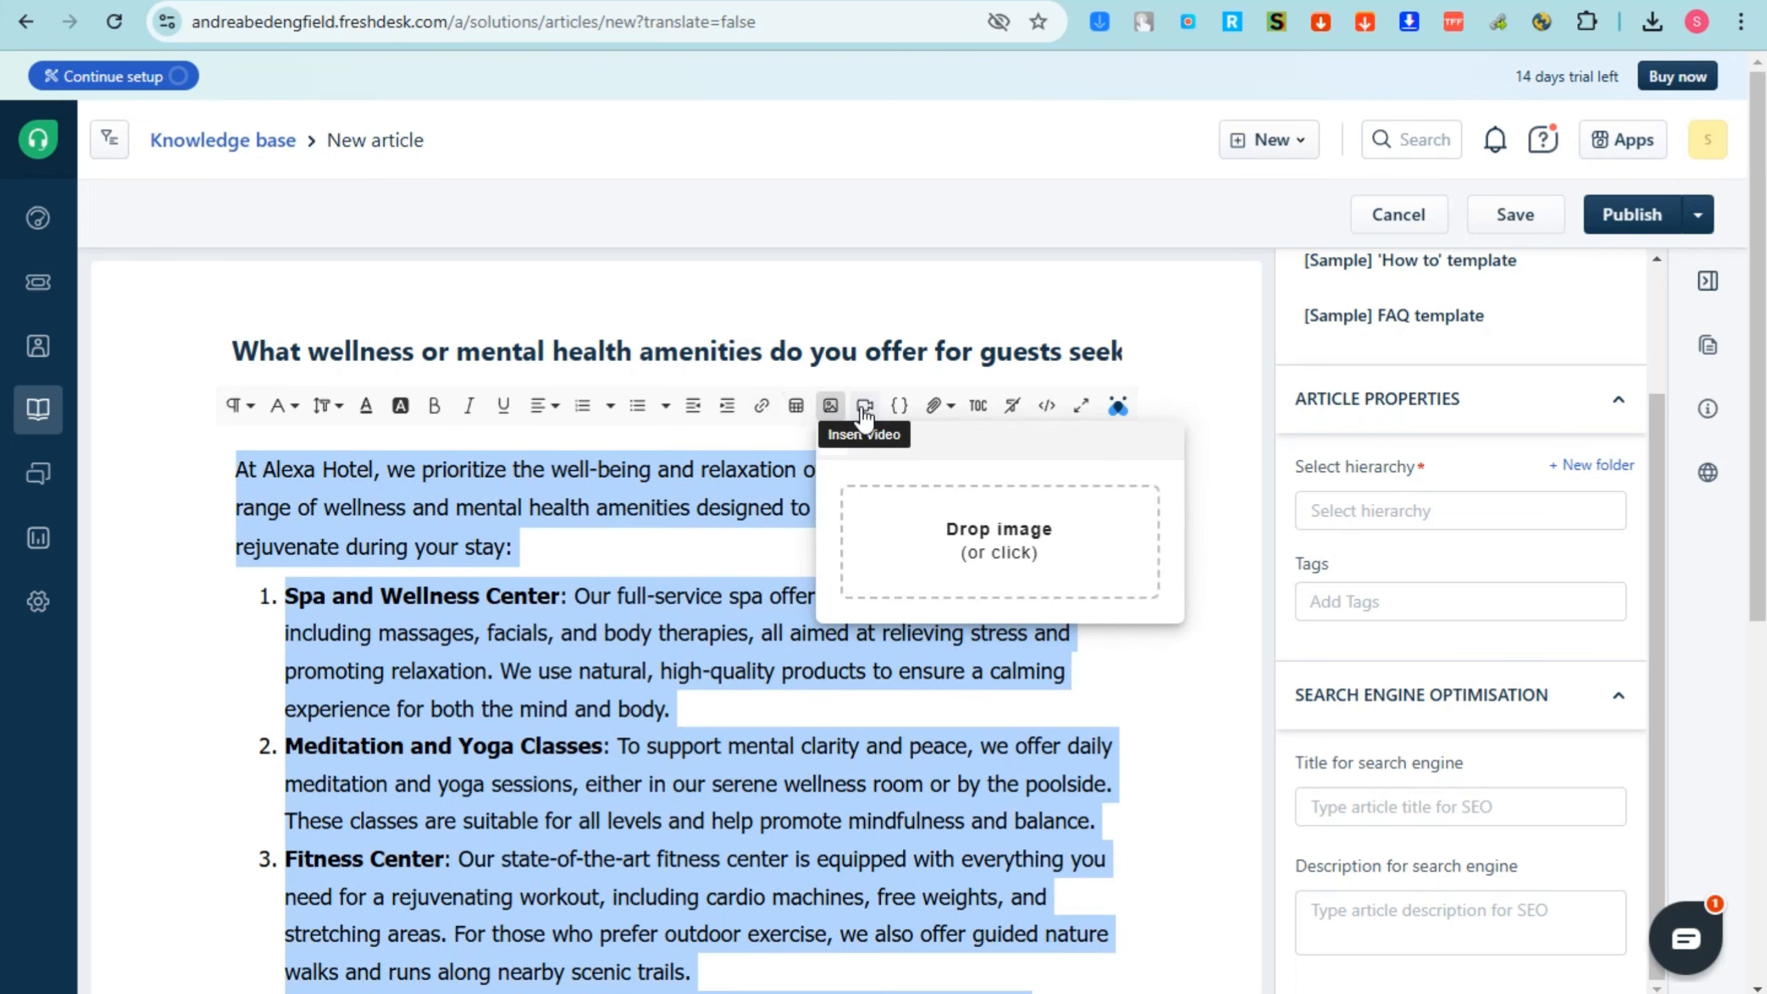
left_click(864, 409)
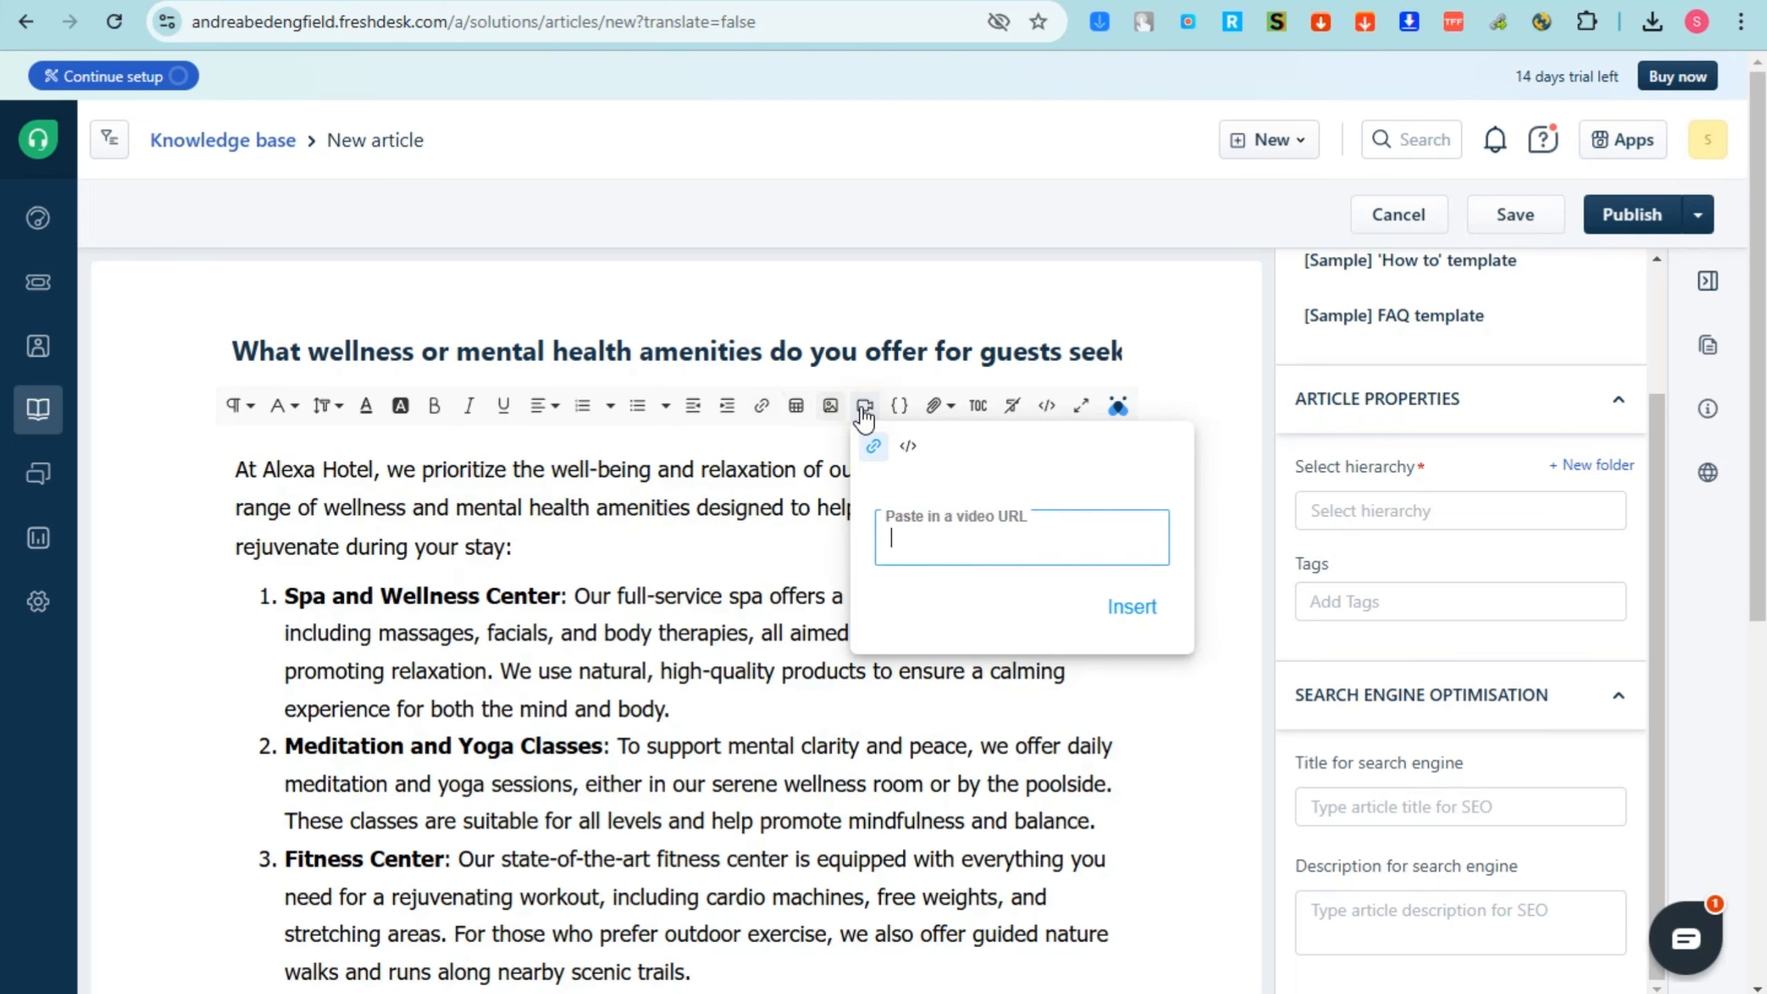
key("ctrl+a")
left_click(935, 412)
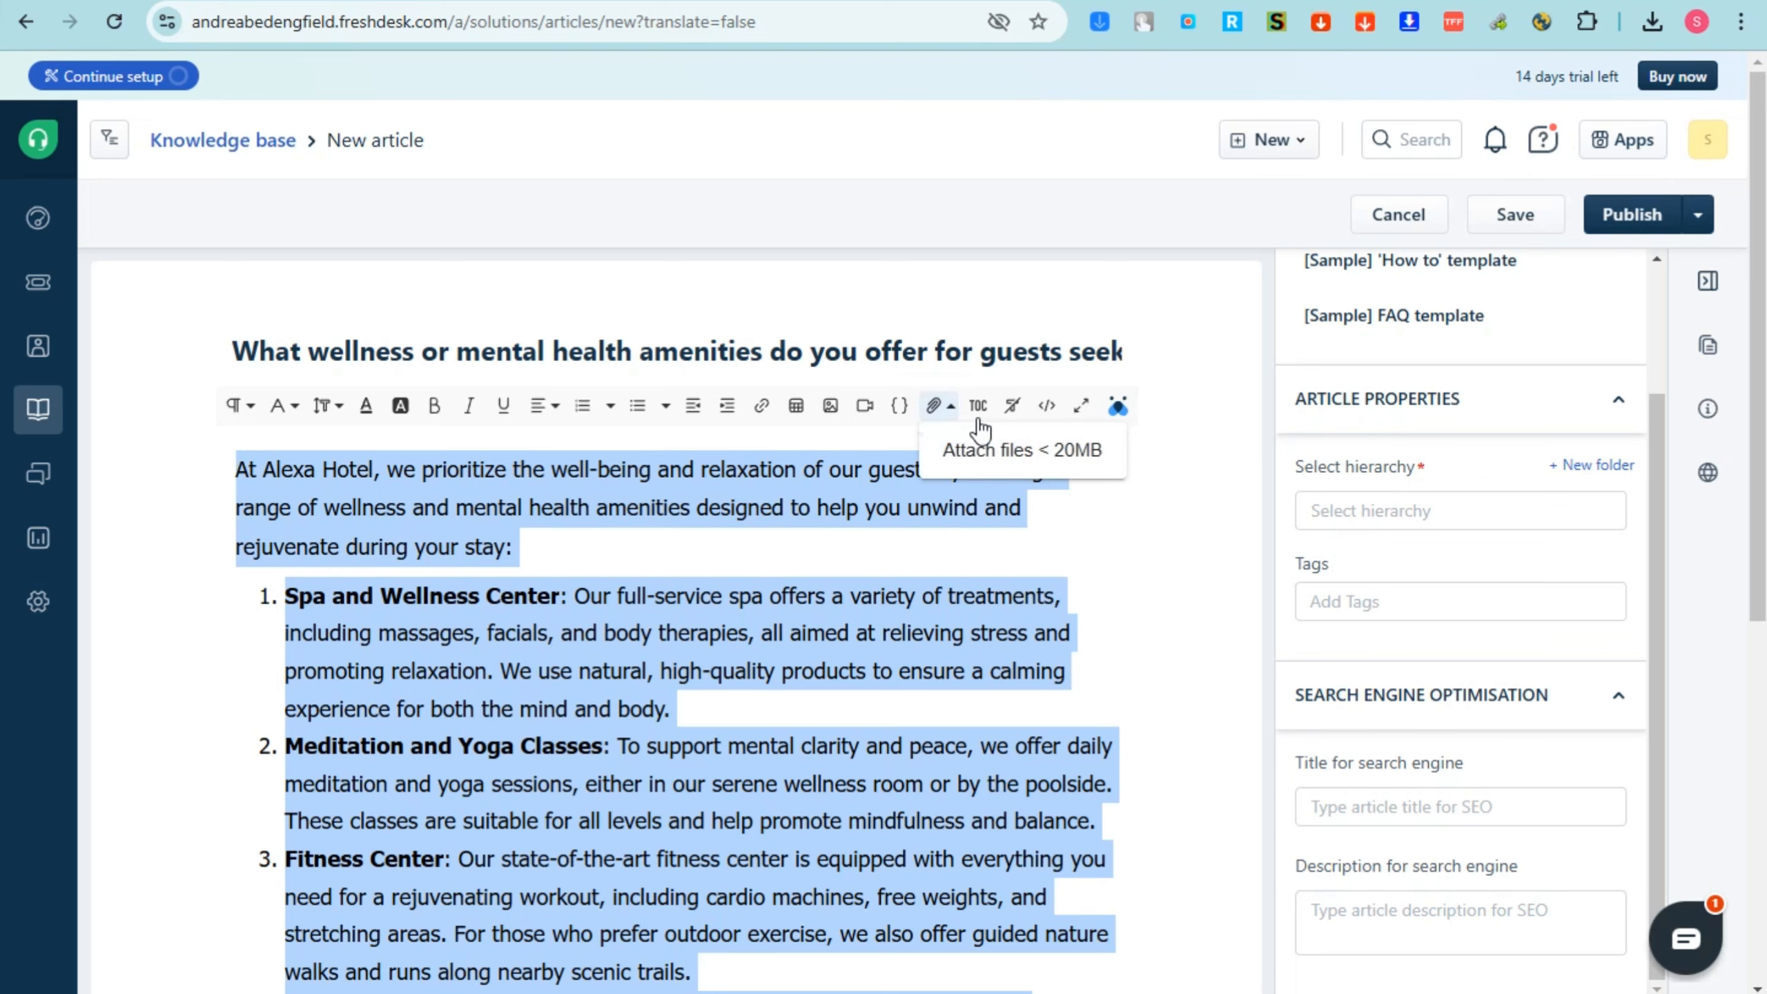
left_click(1027, 564)
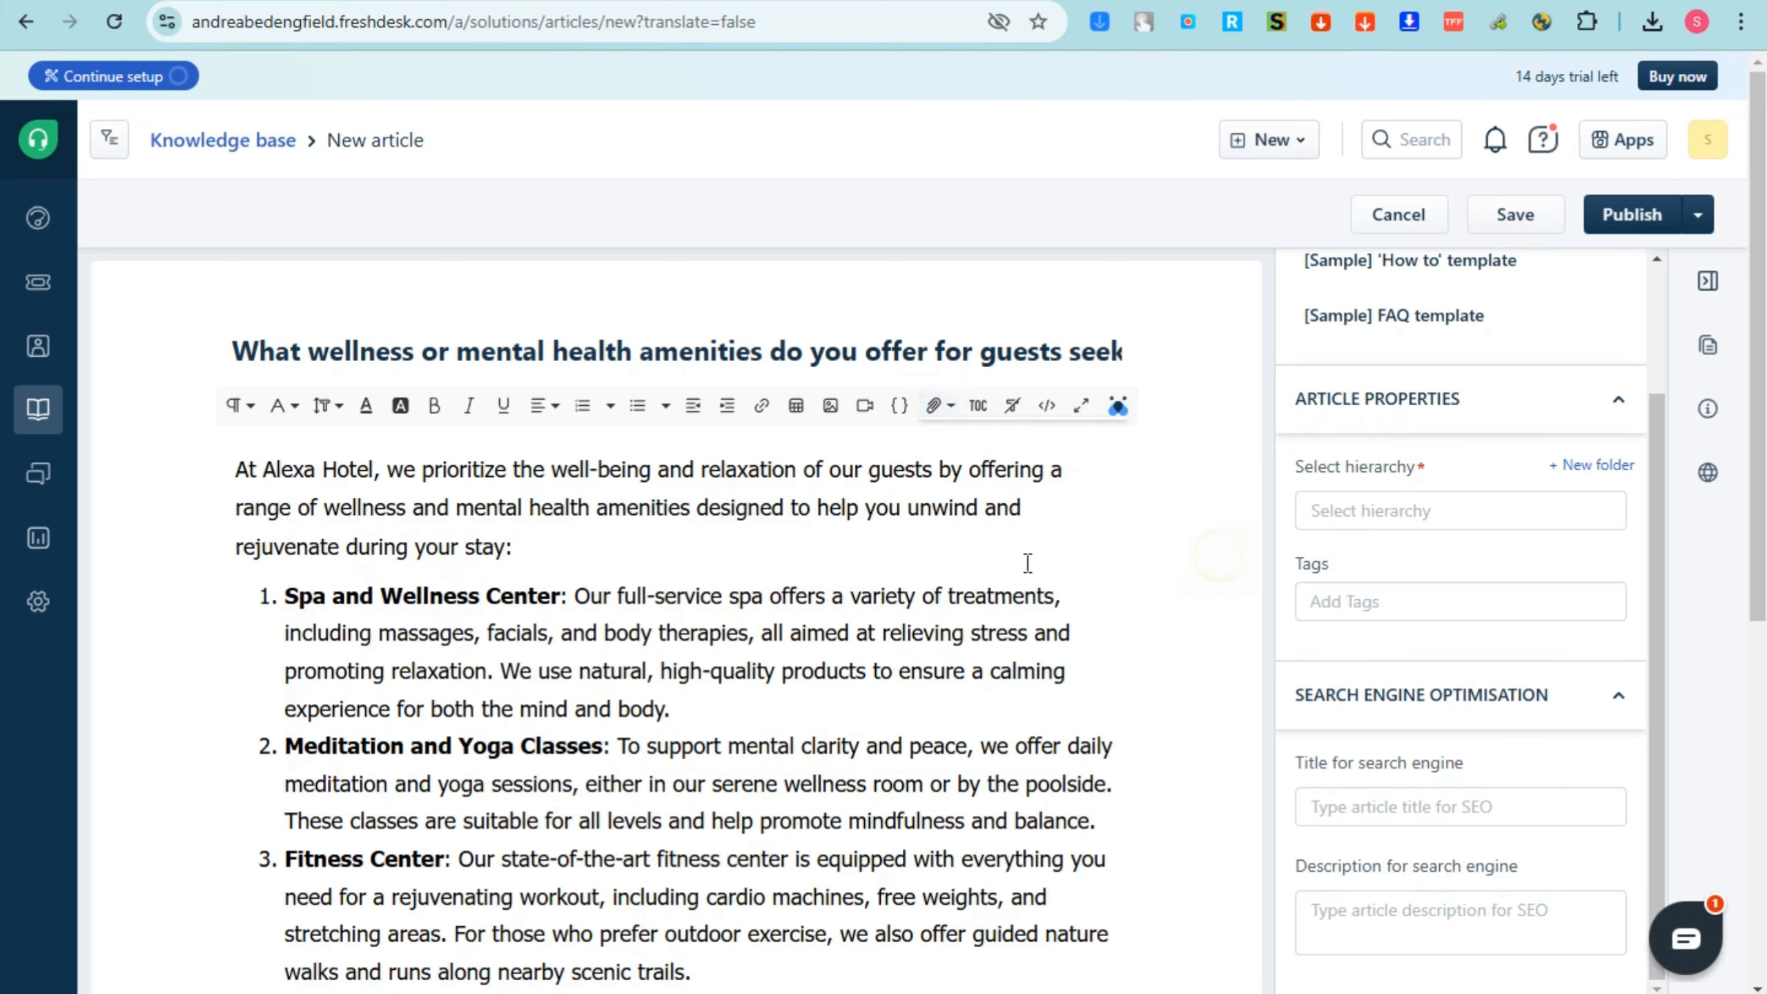
Step: Place the article in the FAQ folder under the General category and publish it
left_click(1632, 223)
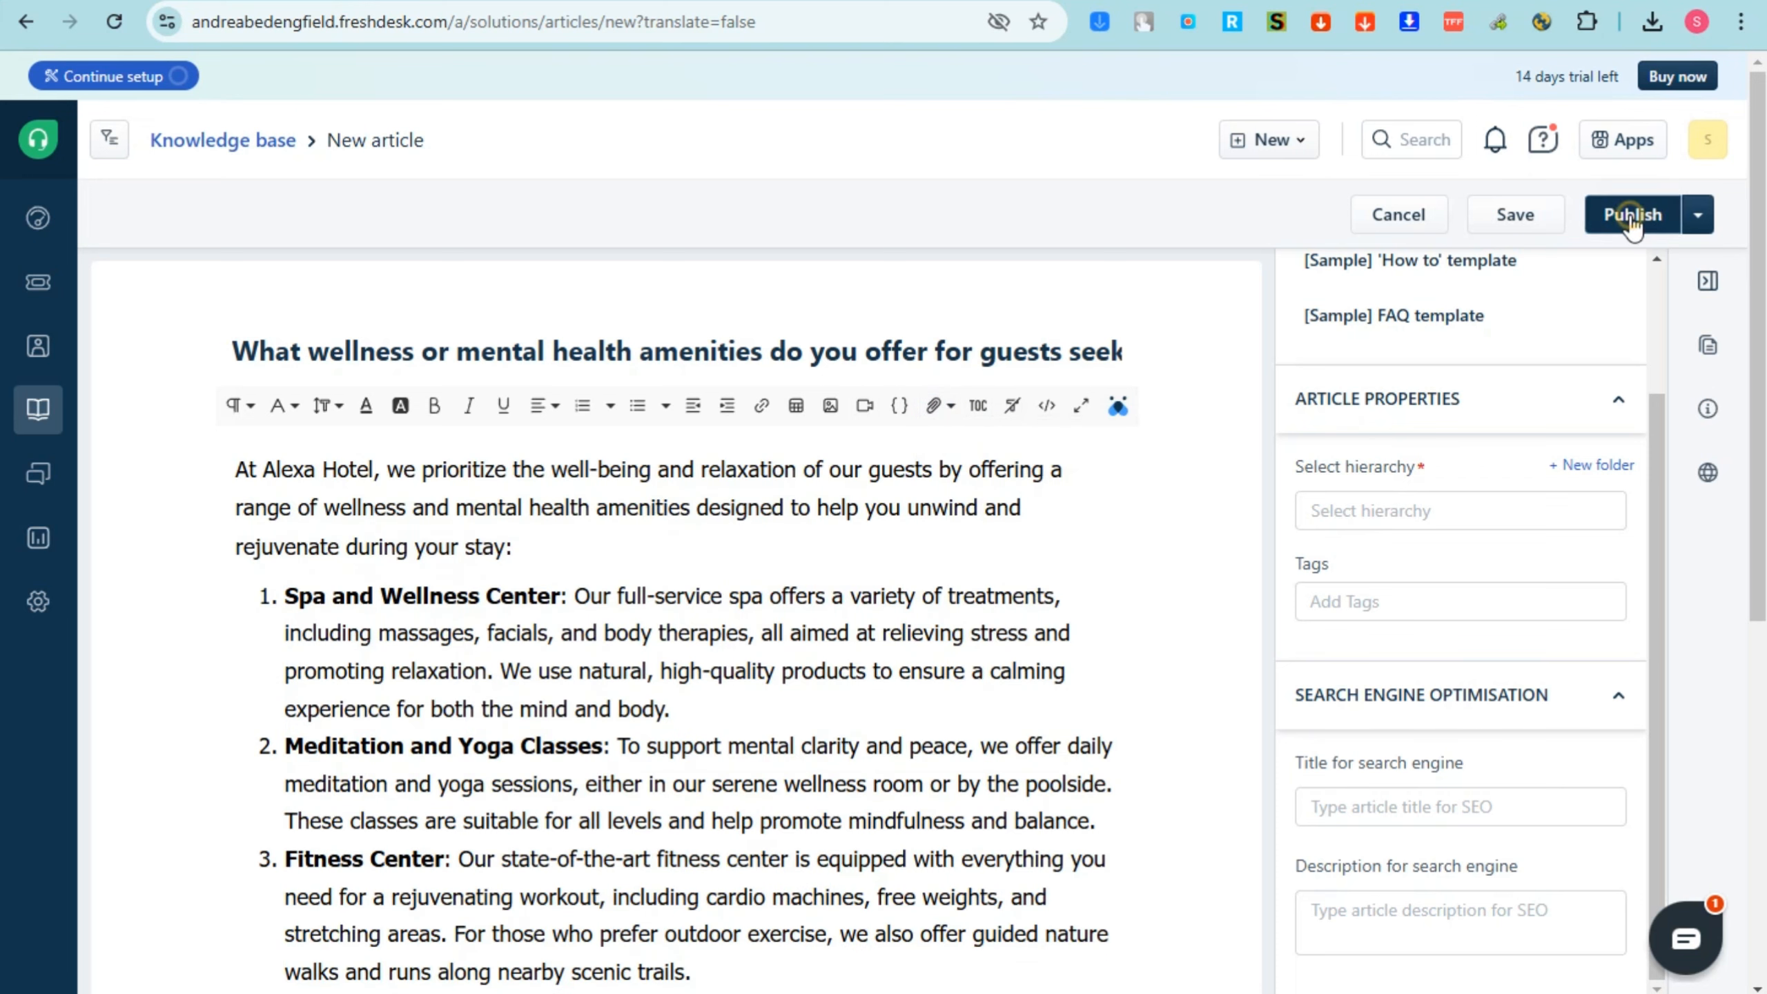
left_click(1414, 507)
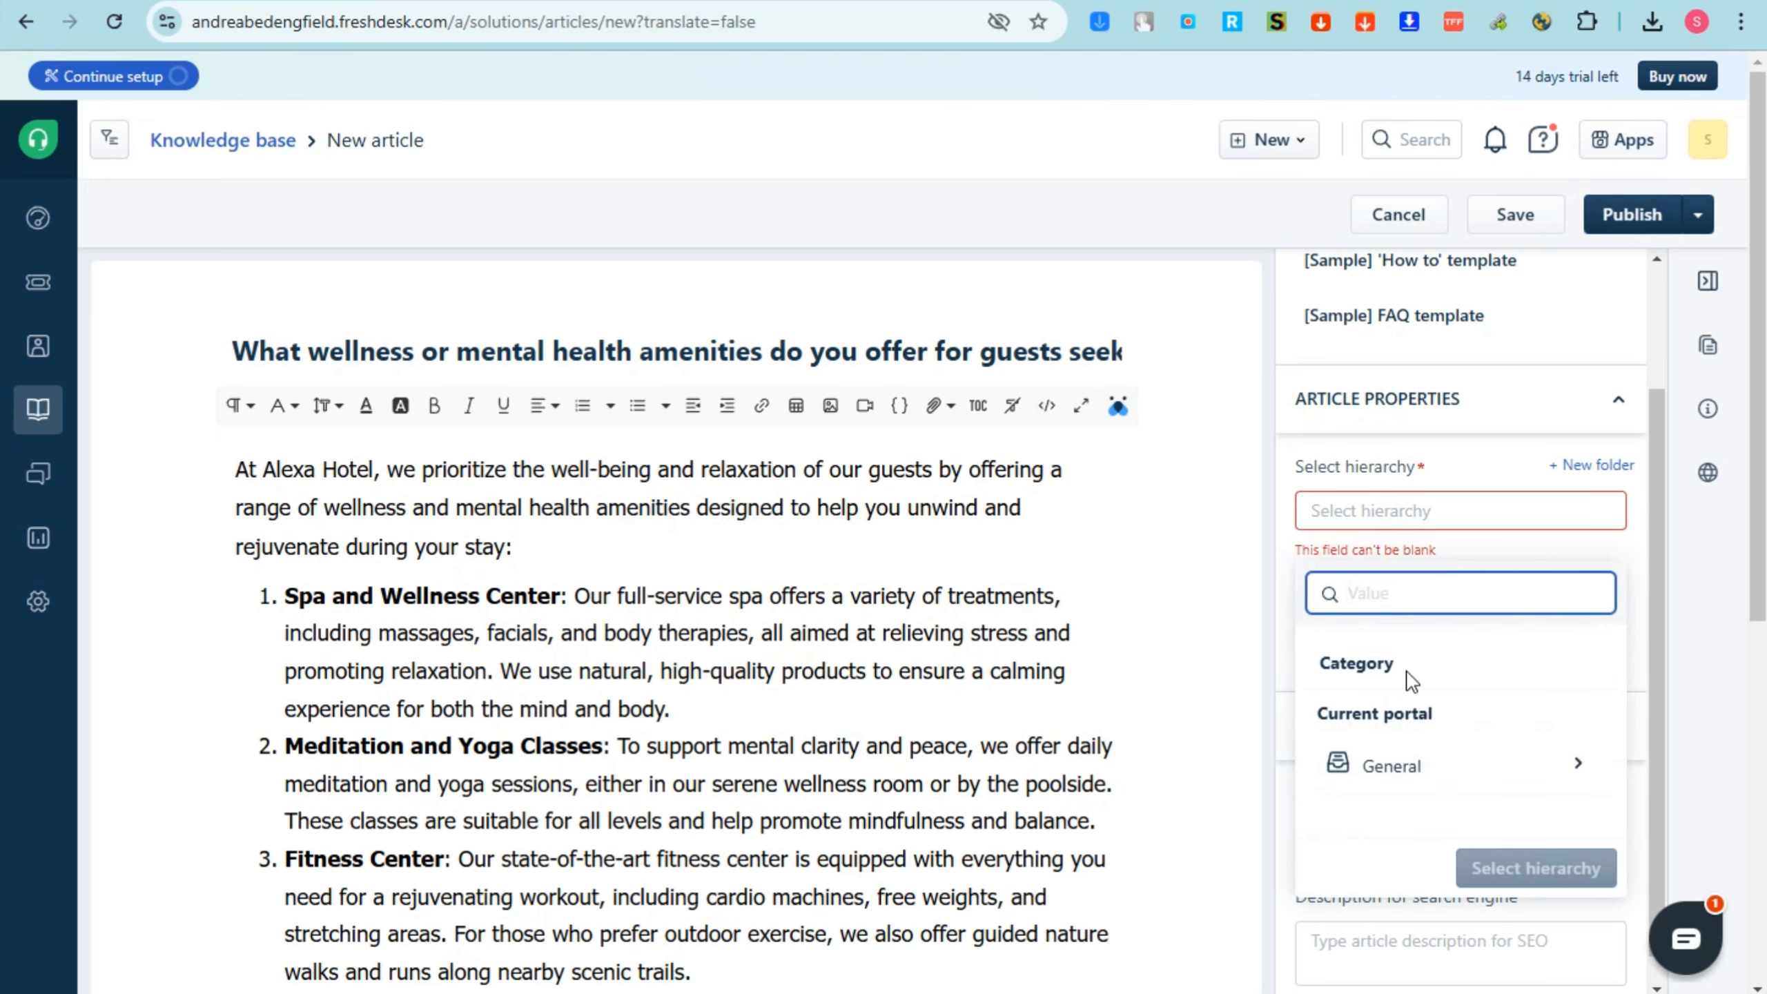
left_click(1465, 758)
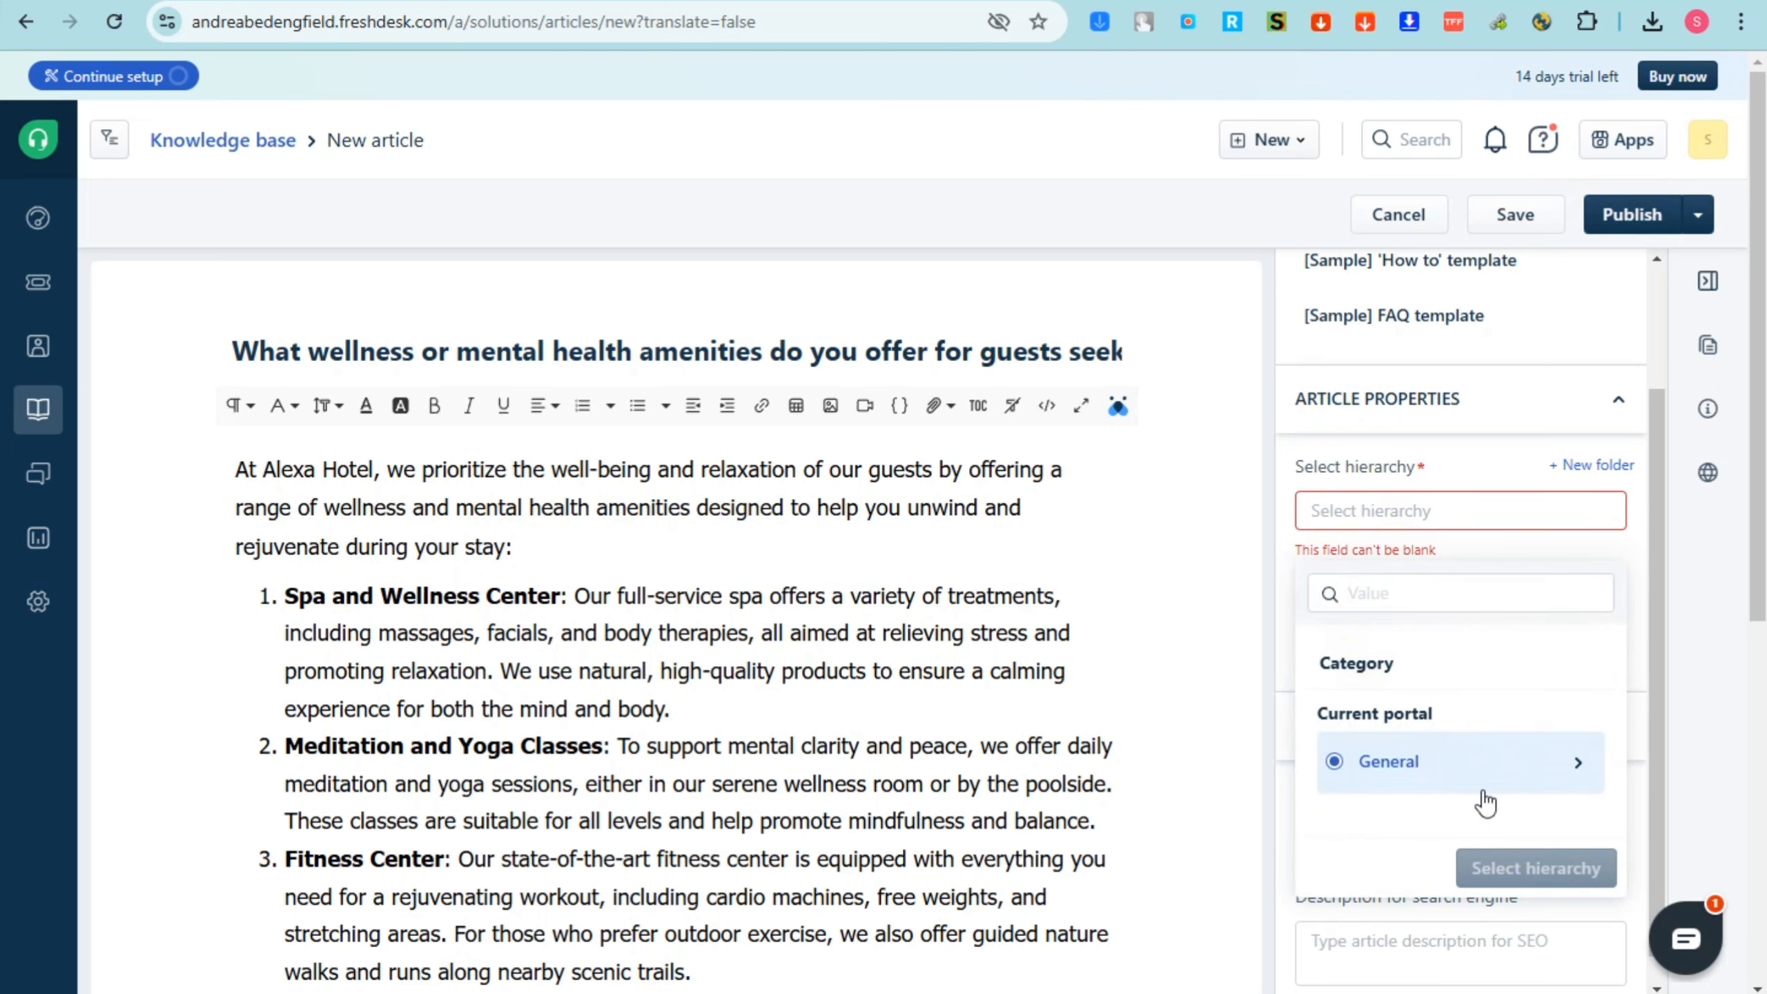
left_click(1449, 600)
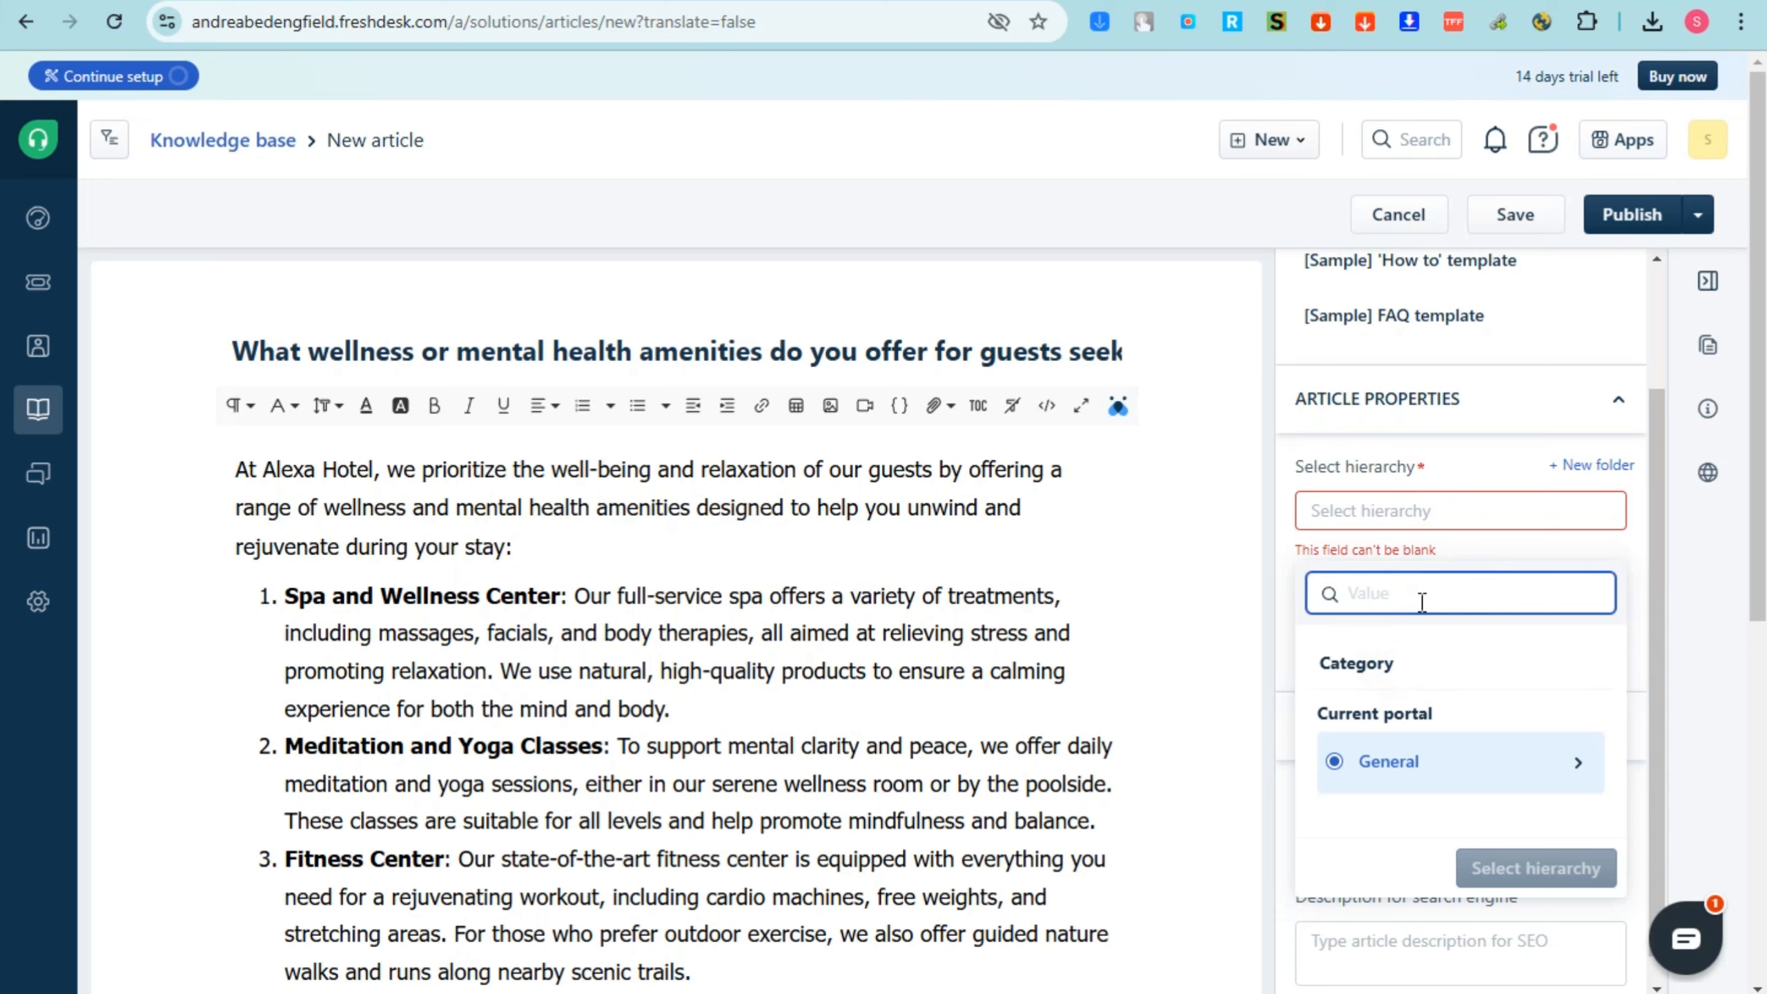
type("L")
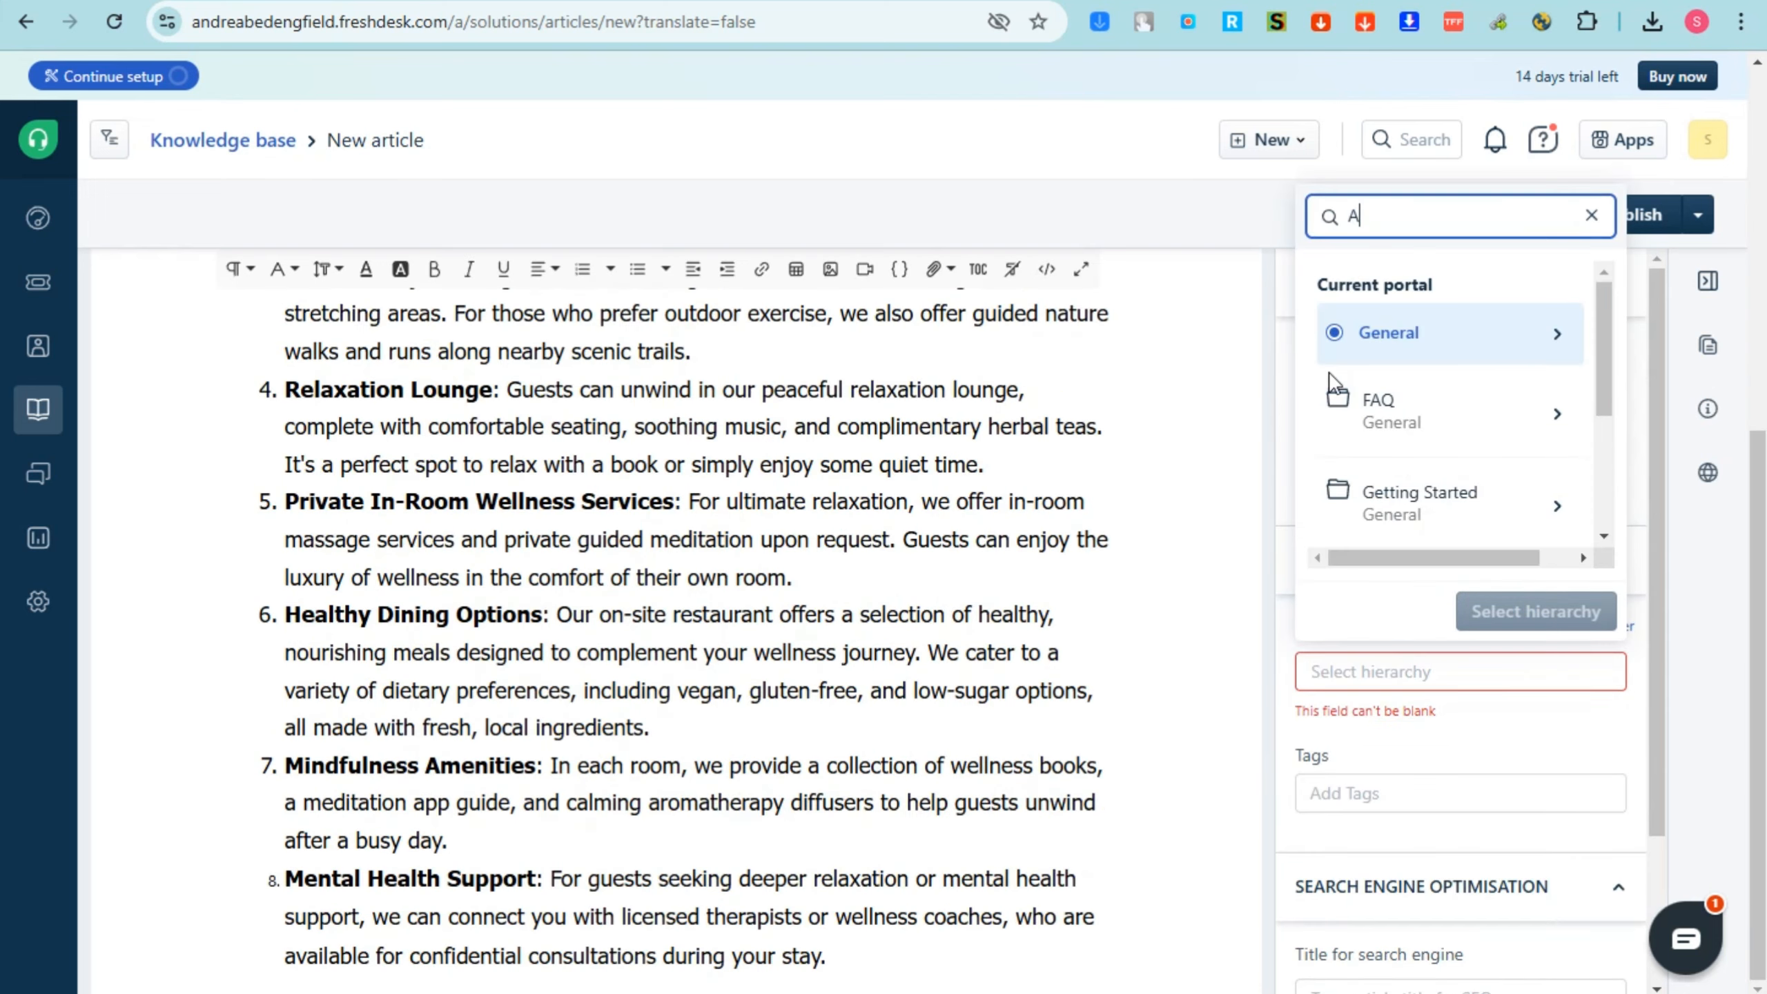
left_click(1371, 407)
left_click(1535, 611)
left_click(1649, 215)
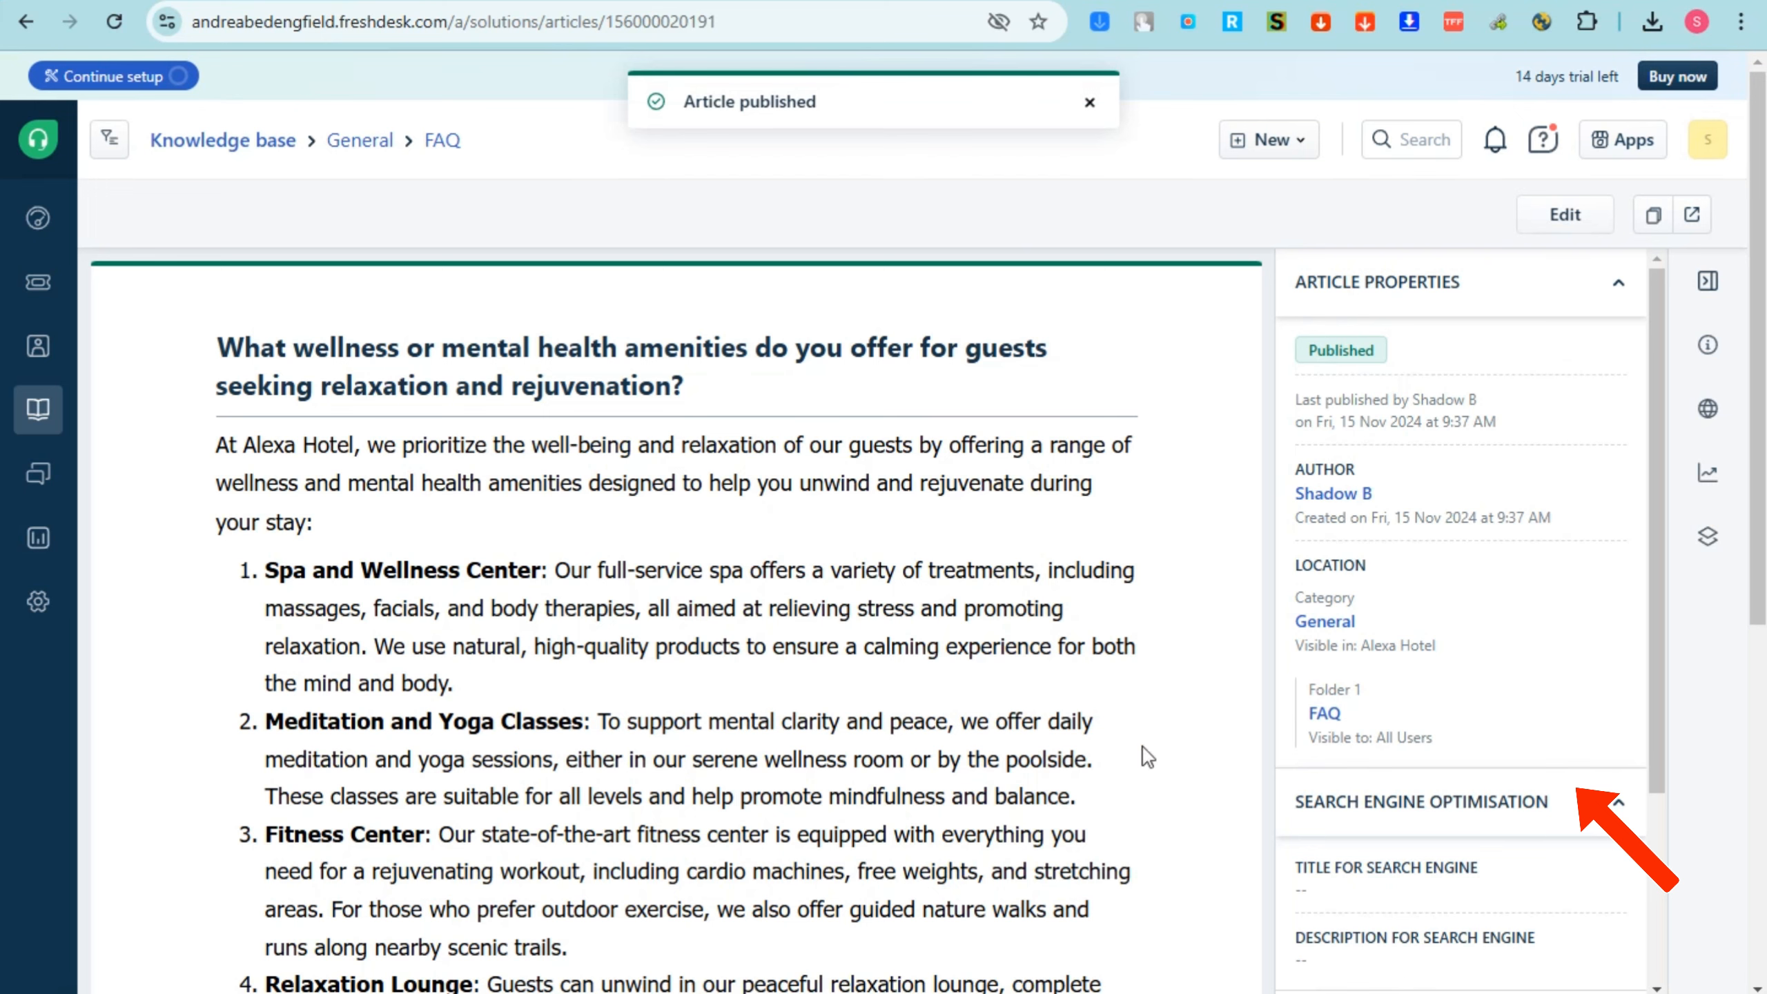
Step: Read through the published wellness amenities article
scroll(402, 488, "down", 3)
scroll(581, 479, "up", 3)
scroll(402, 487, "down", 5)
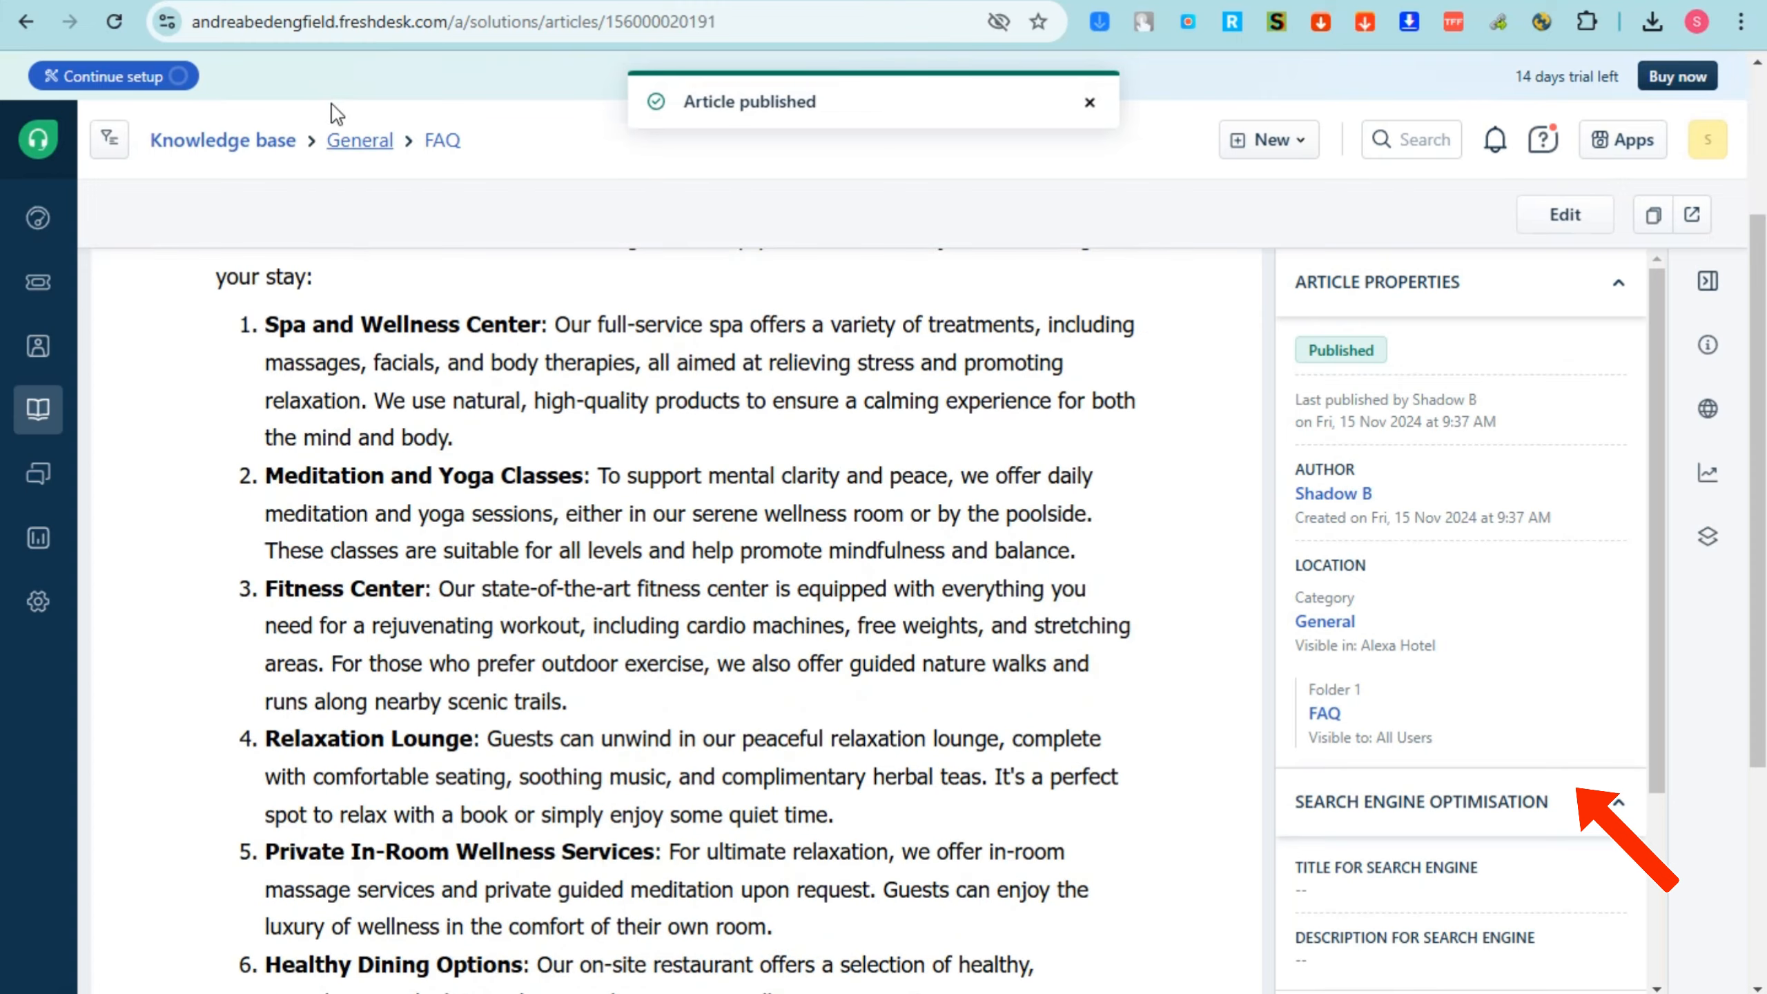
scroll(580, 557, "up", 5)
scroll(566, 561, "down", 5)
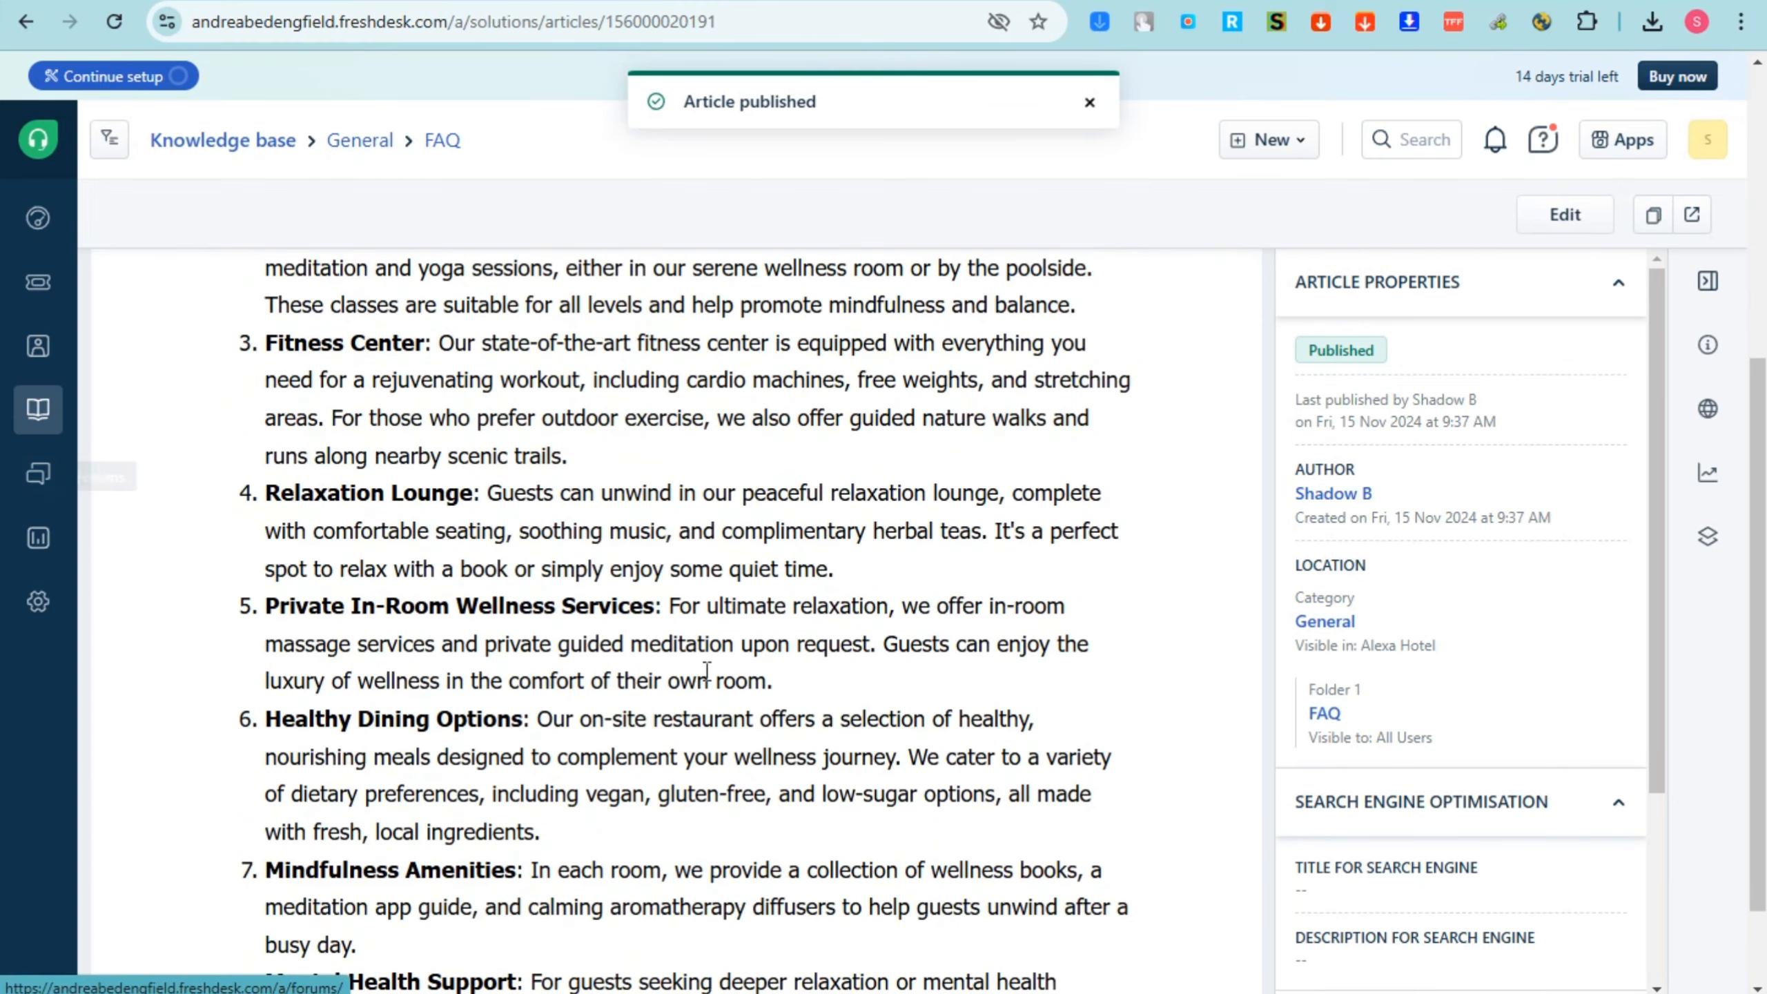
scroll(807, 717, "down", 2)
Step: Post the forum topic "What measures do you take to ensure the safety and privacy of your guests?" in Announcements with a message about hotel safety
left_click(37, 474)
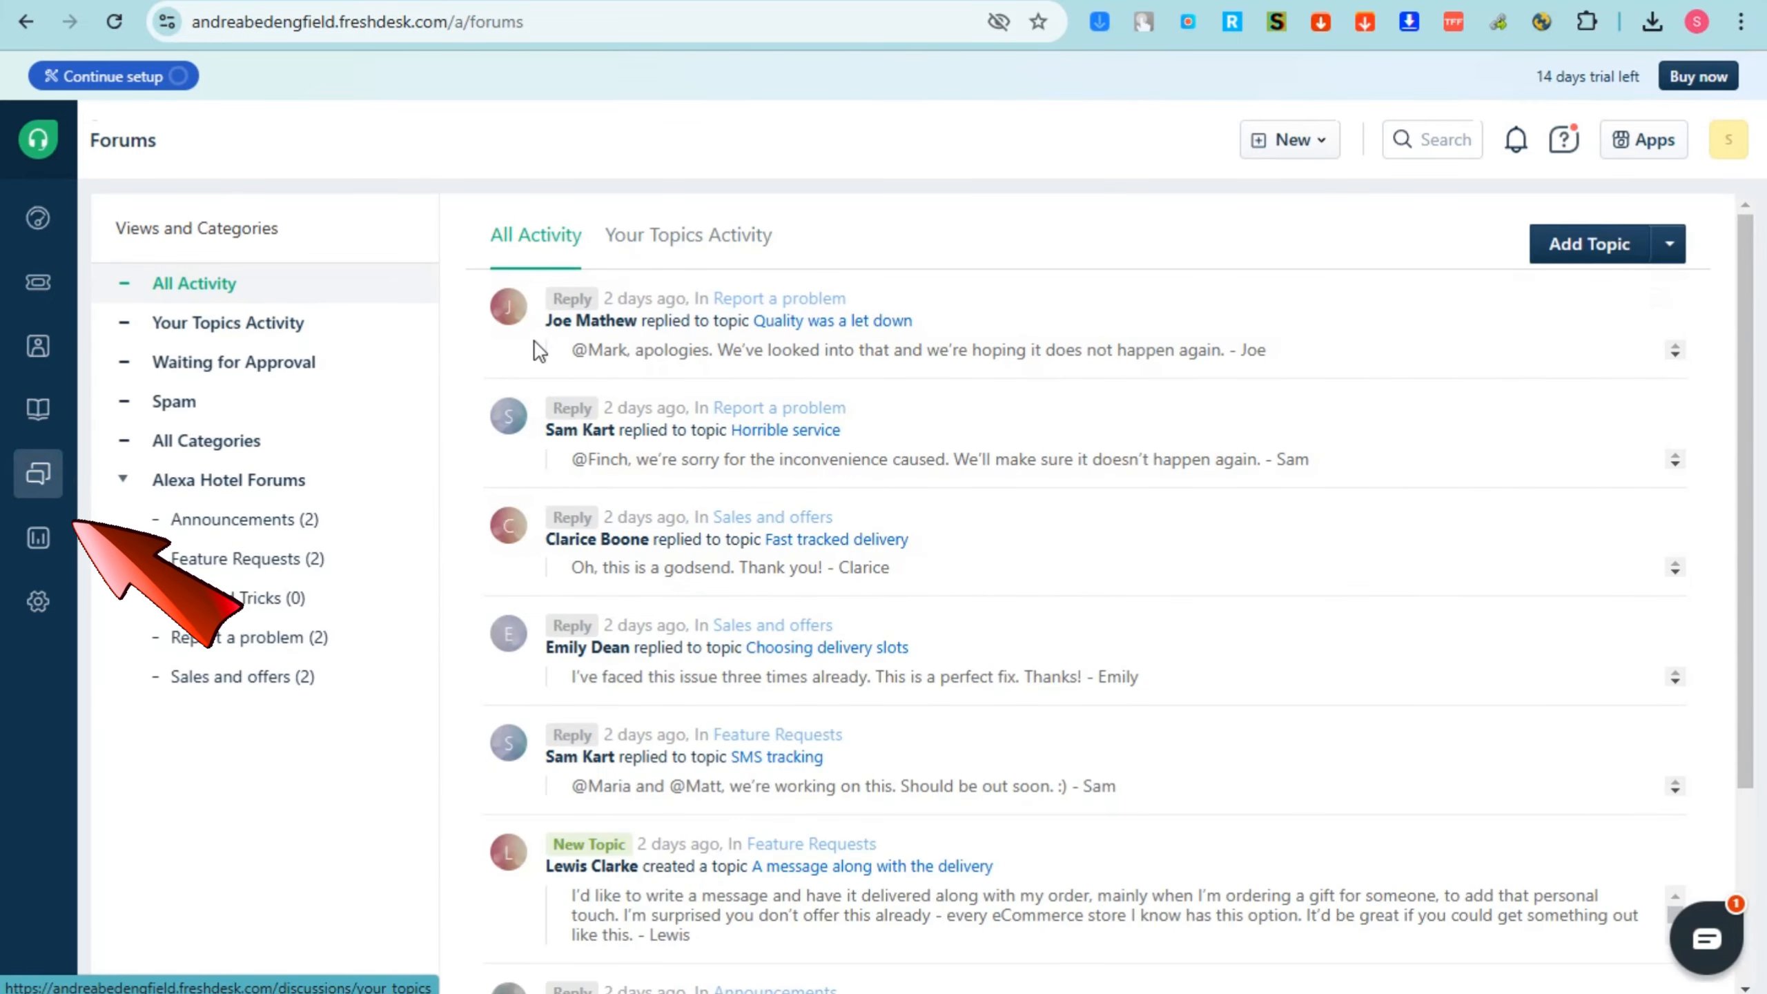
left_click(1566, 252)
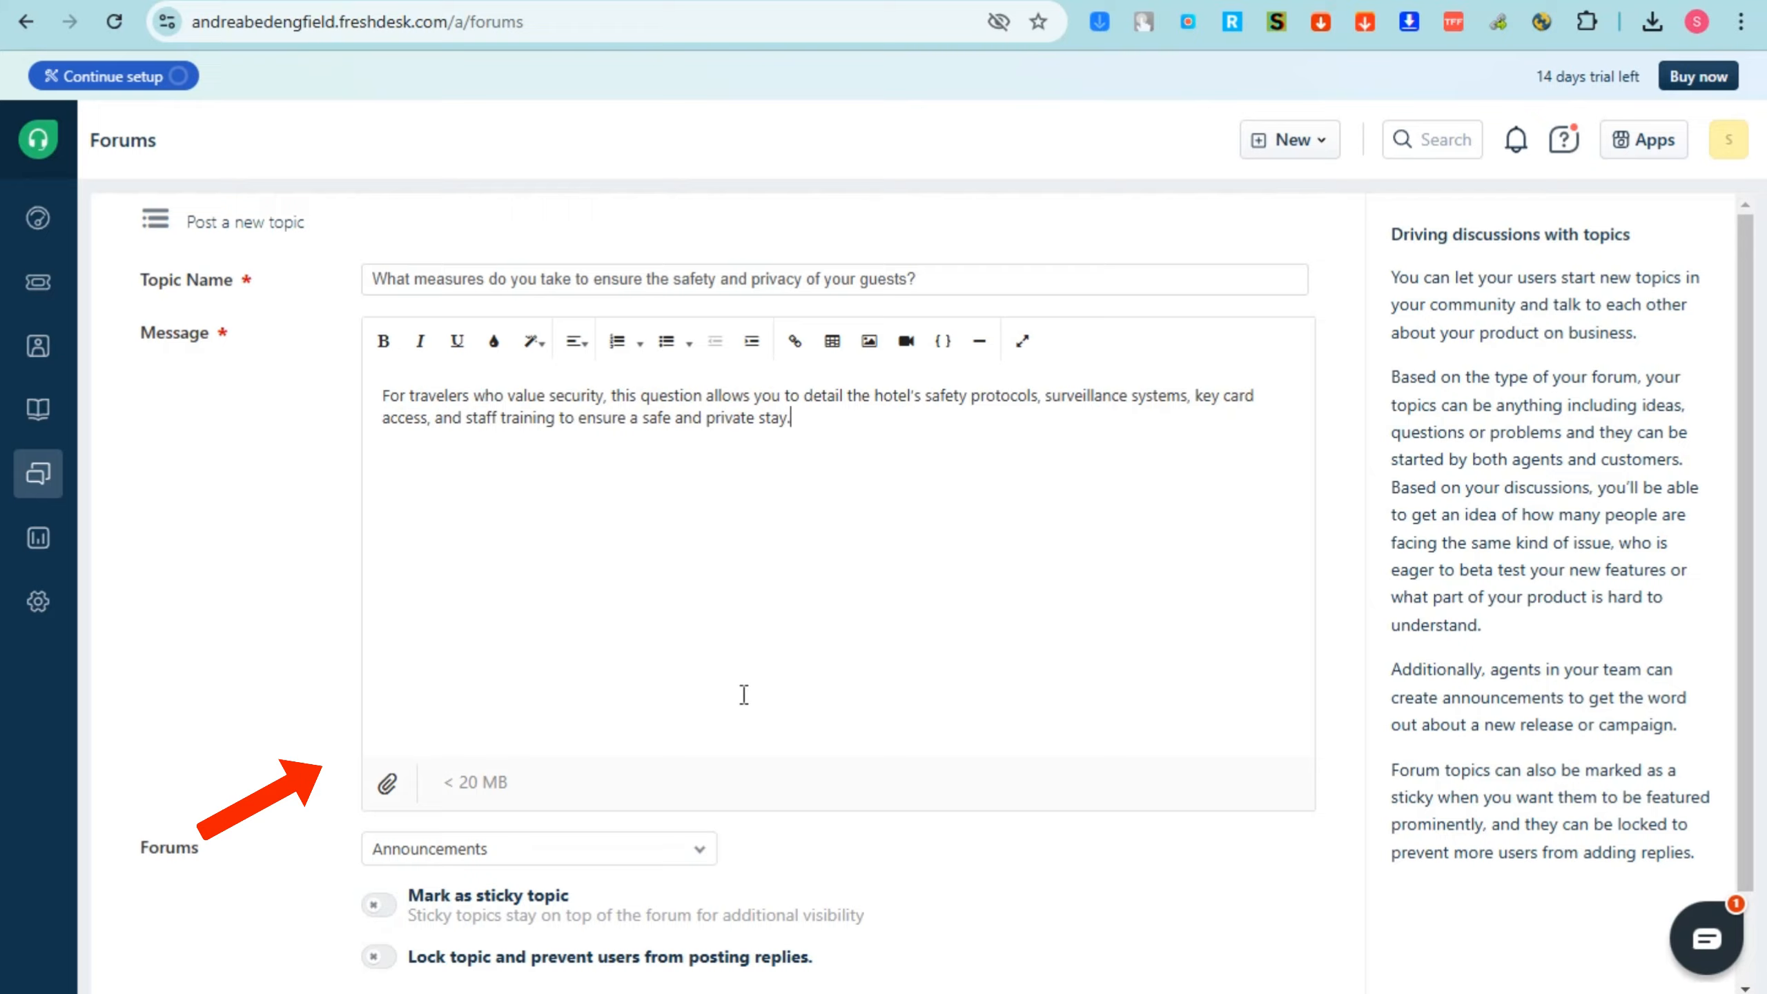
scroll(742, 695, "down", 2)
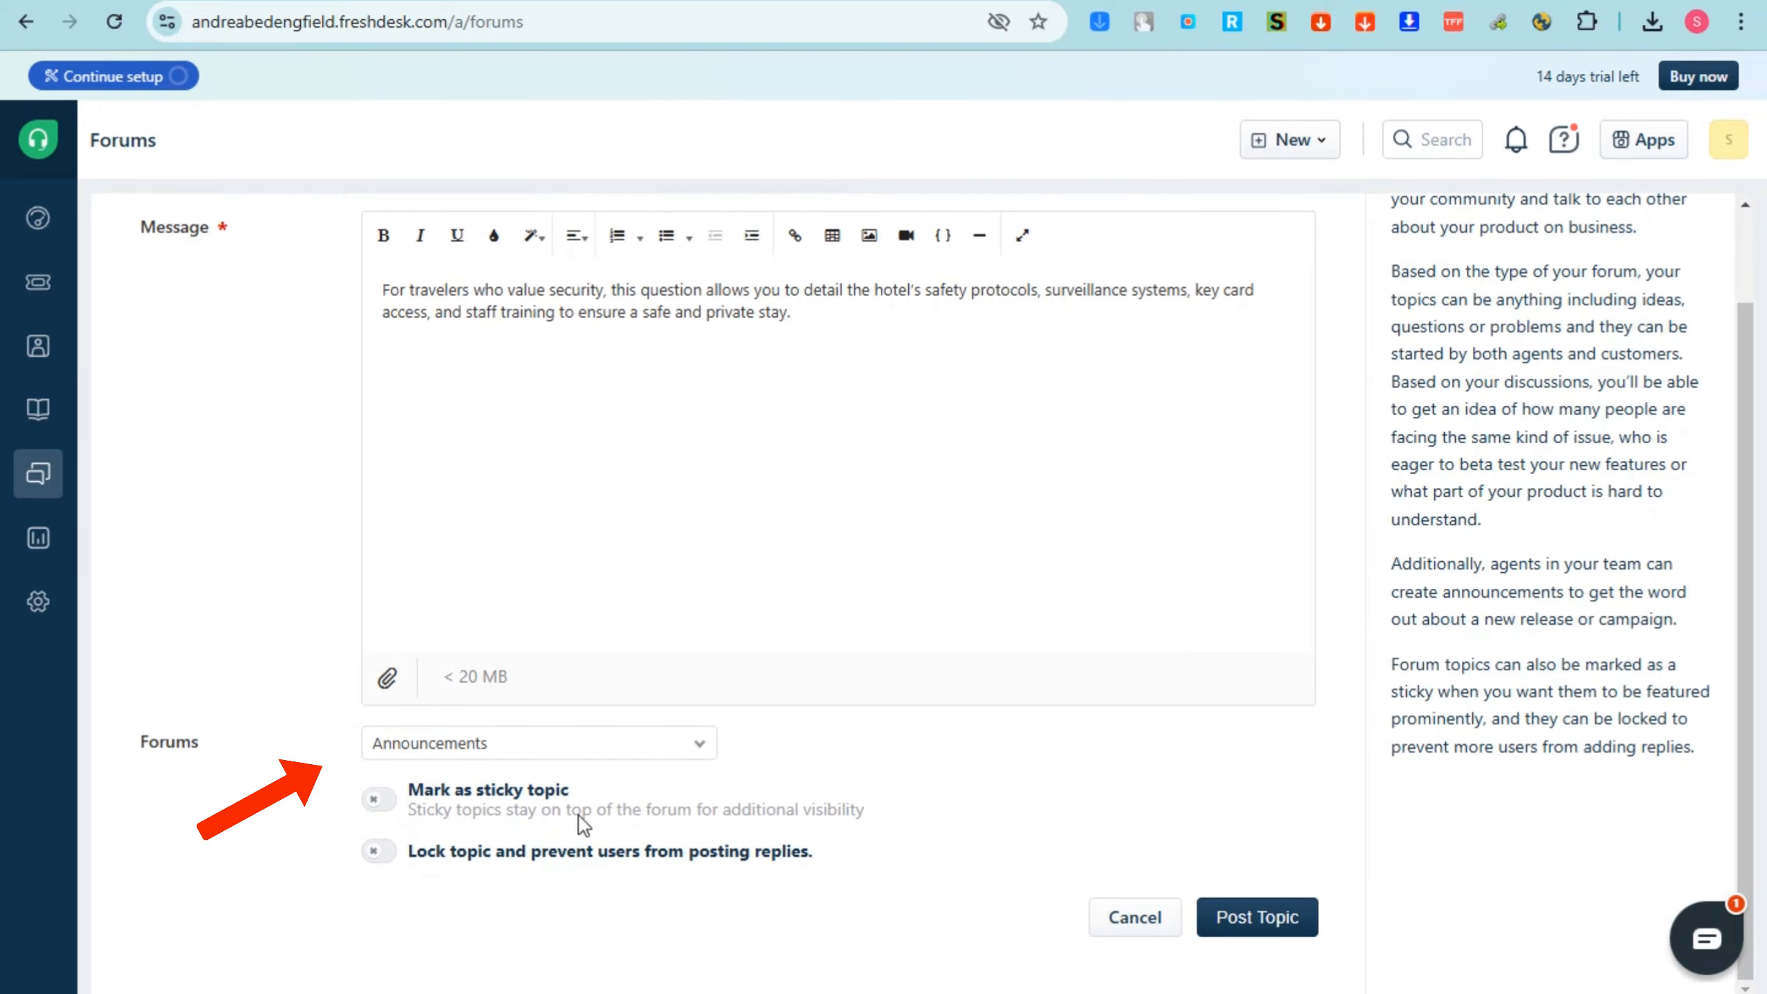
left_click(1257, 920)
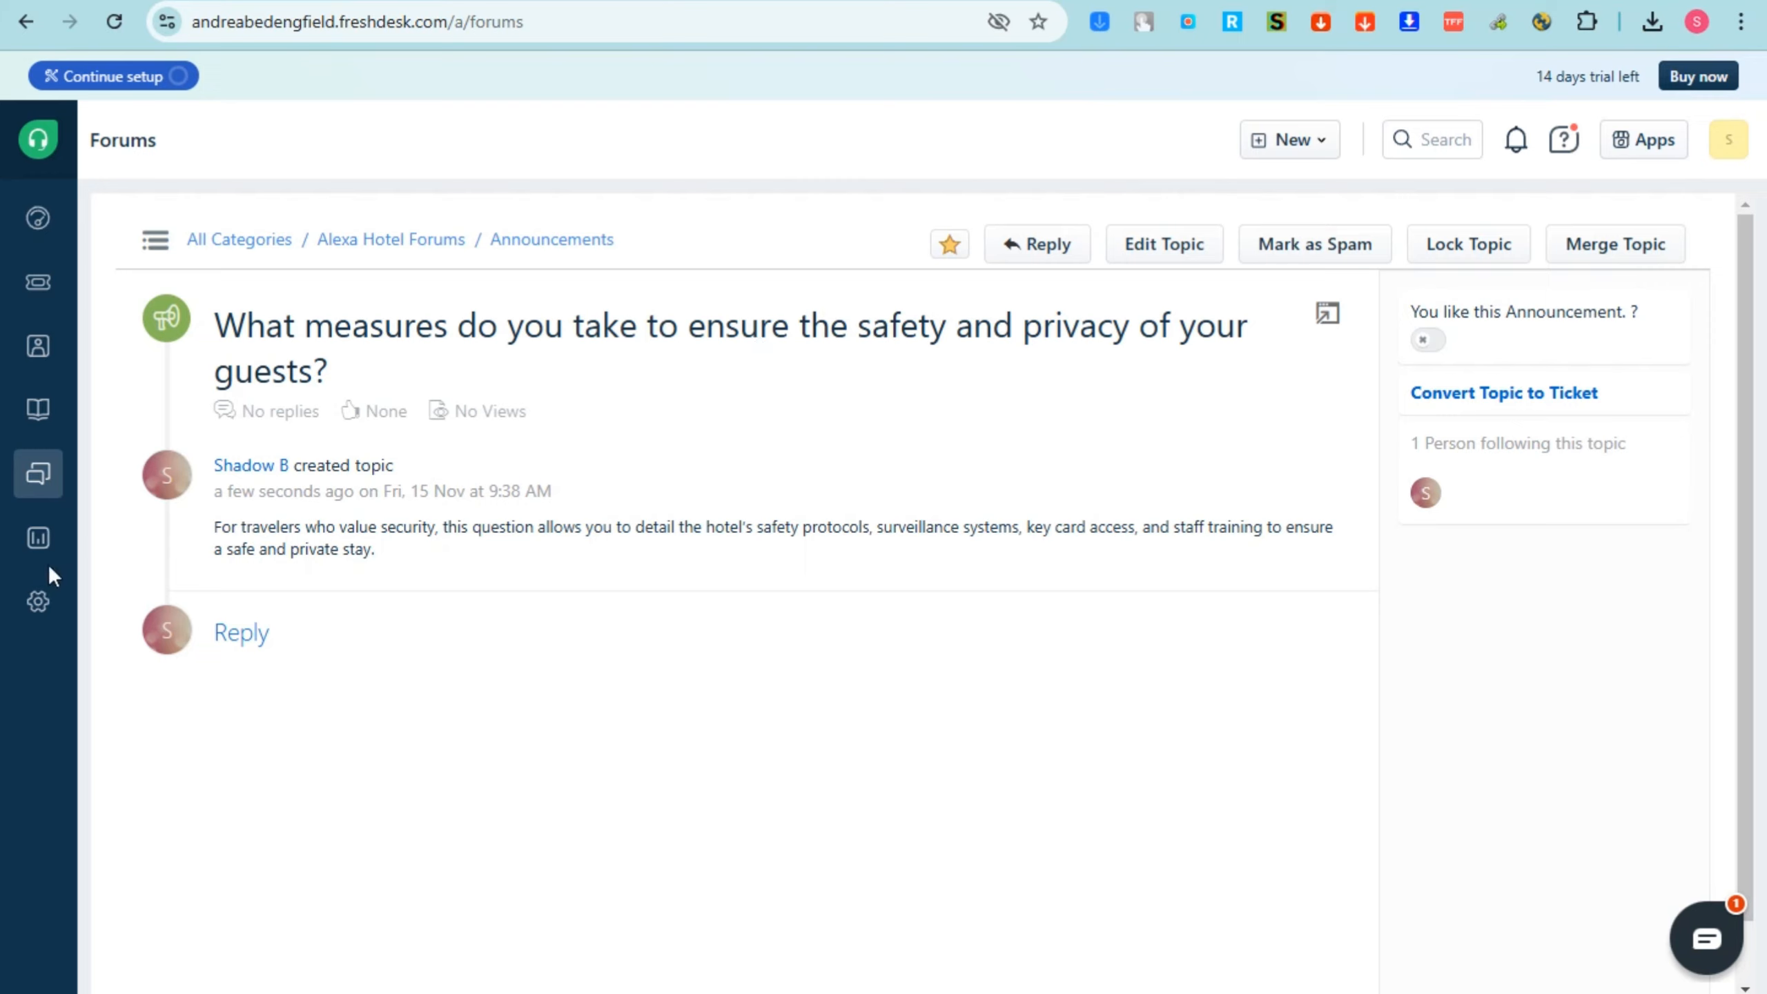
Step: Look through the analytics report lists, including the curated, private and shared reports and the trash
left_click(35, 540)
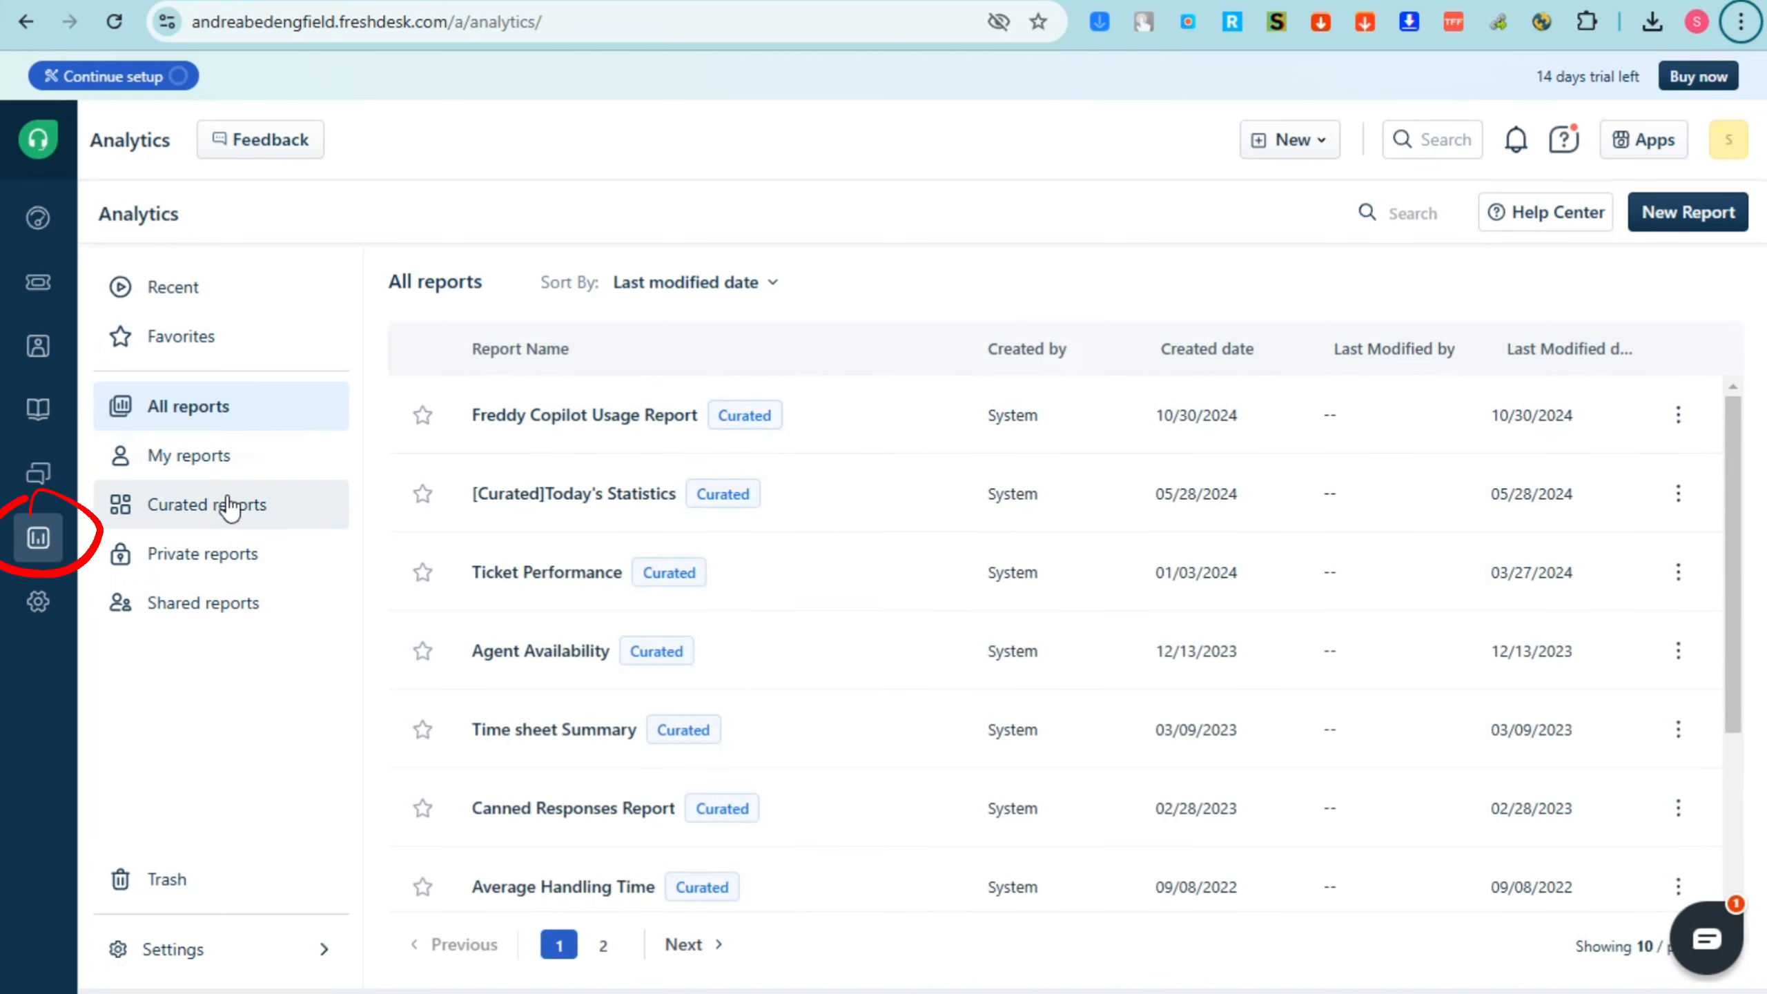
left_click(216, 463)
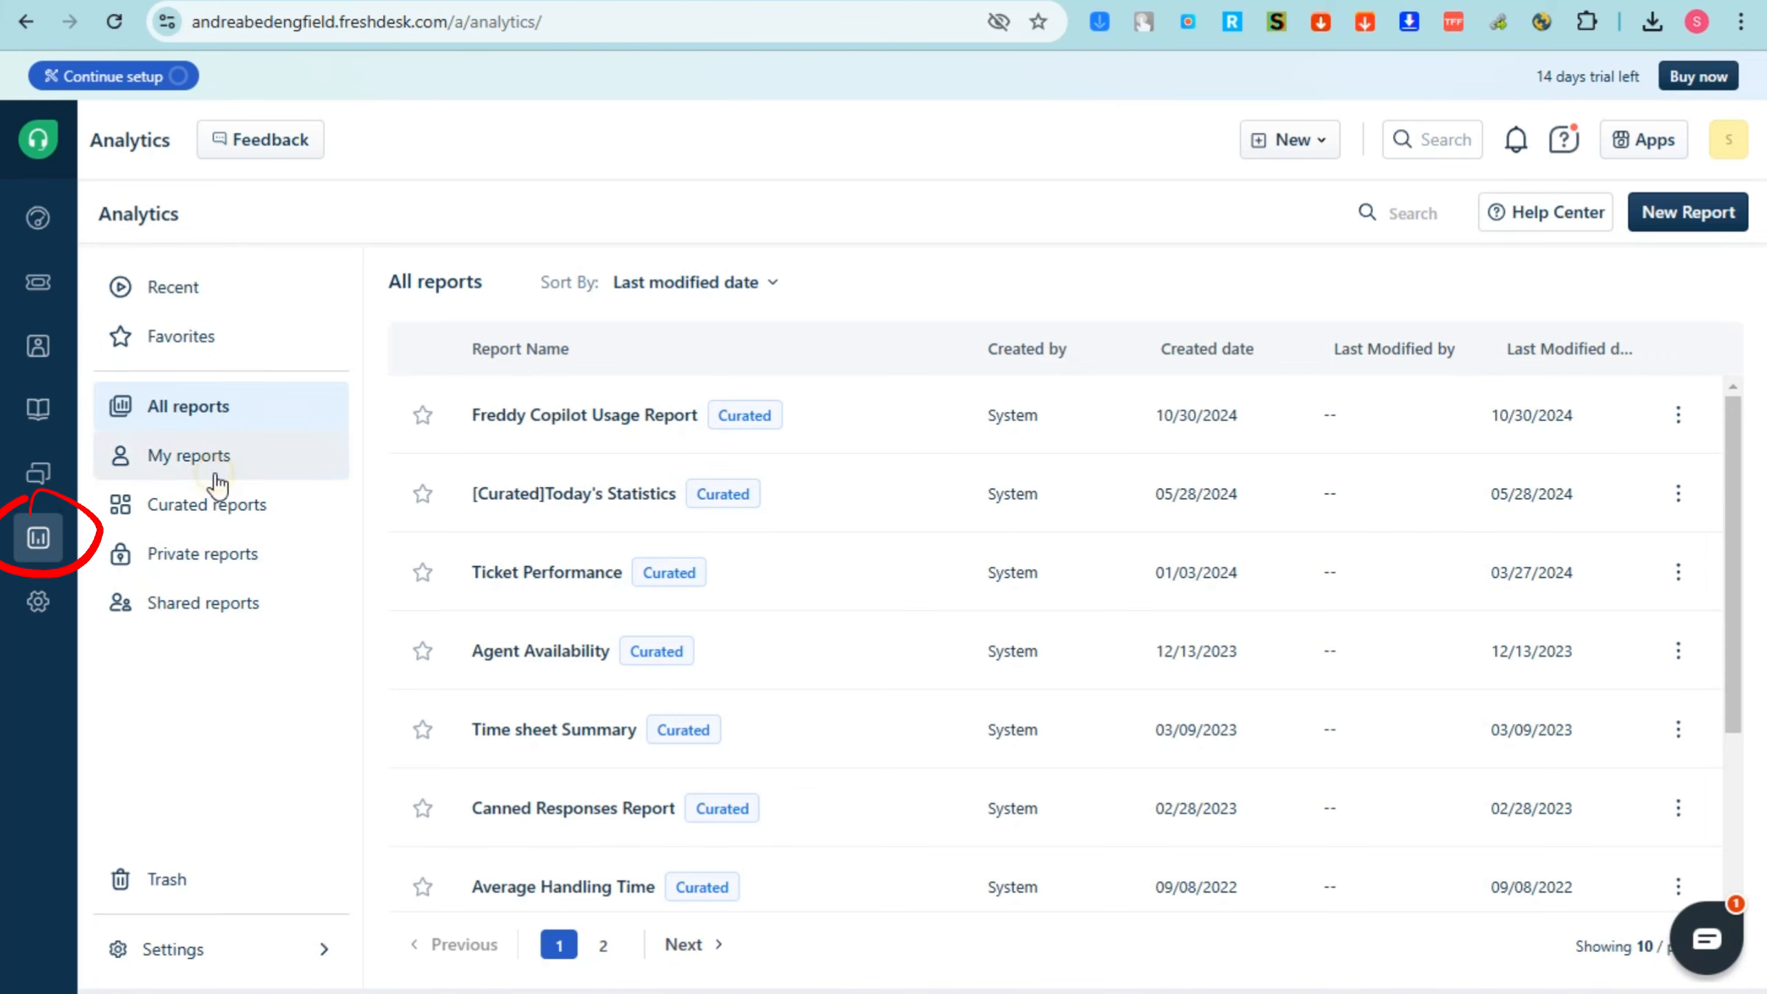
left_click(224, 505)
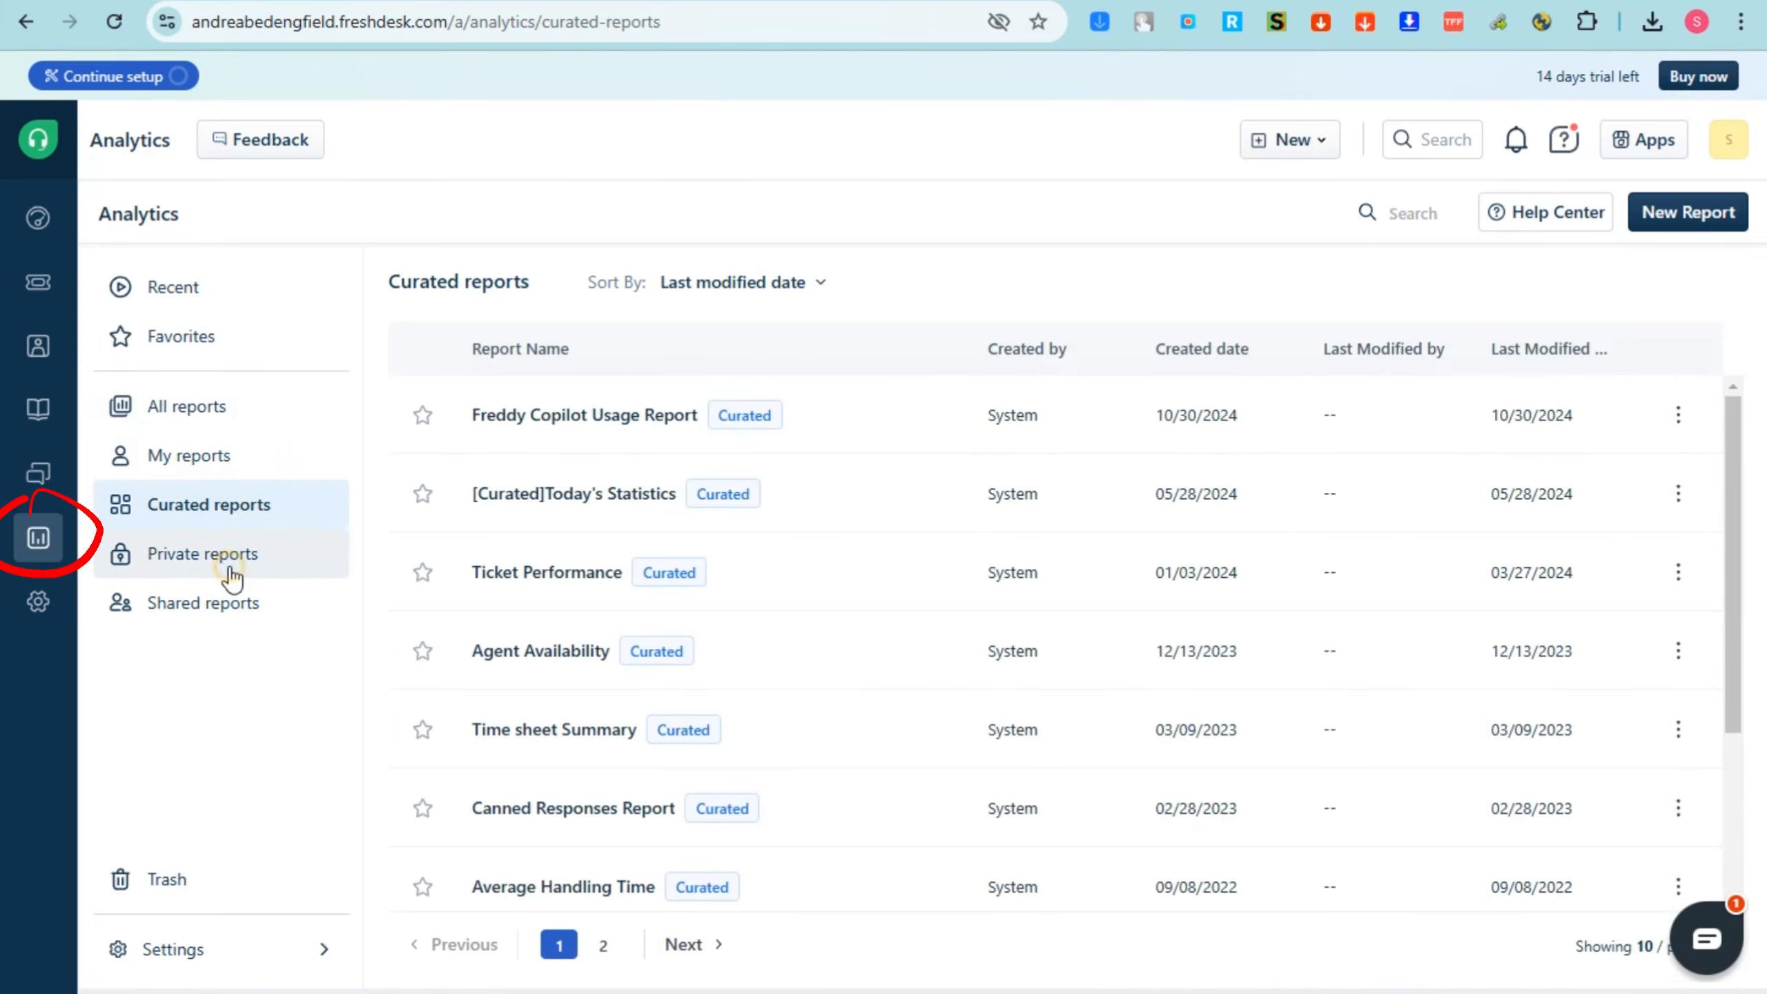
left_click(232, 575)
left_click(232, 606)
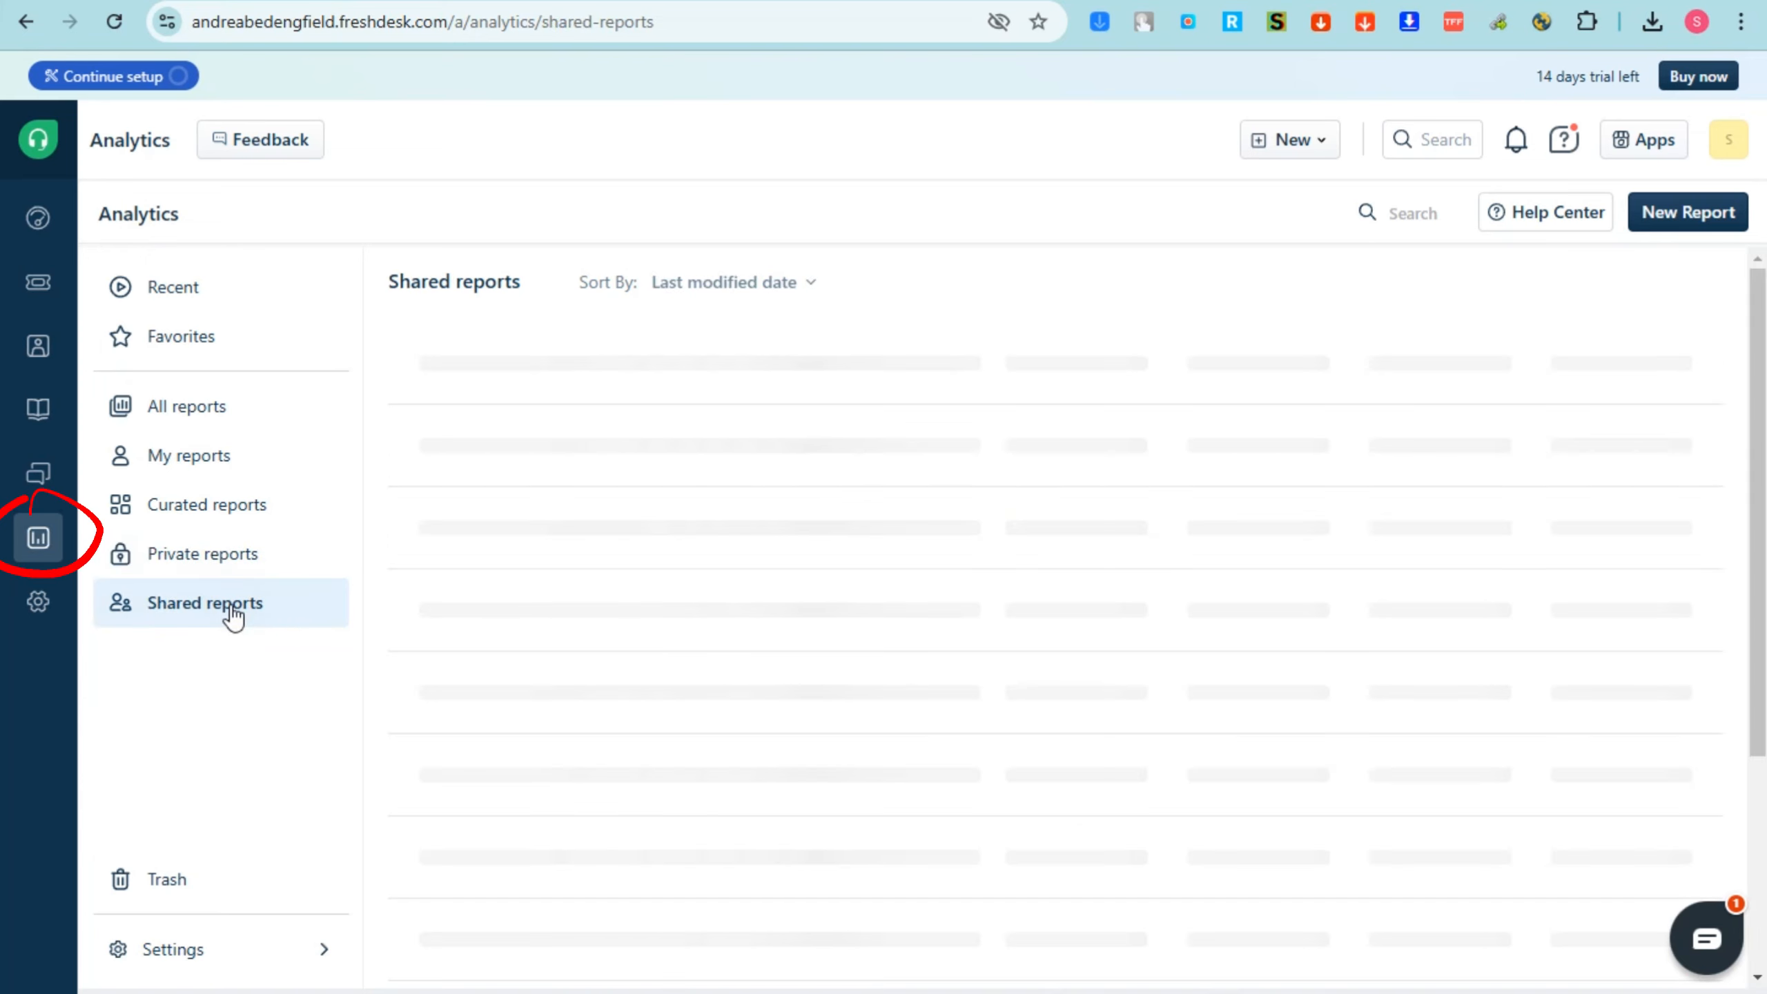
left_click(229, 571)
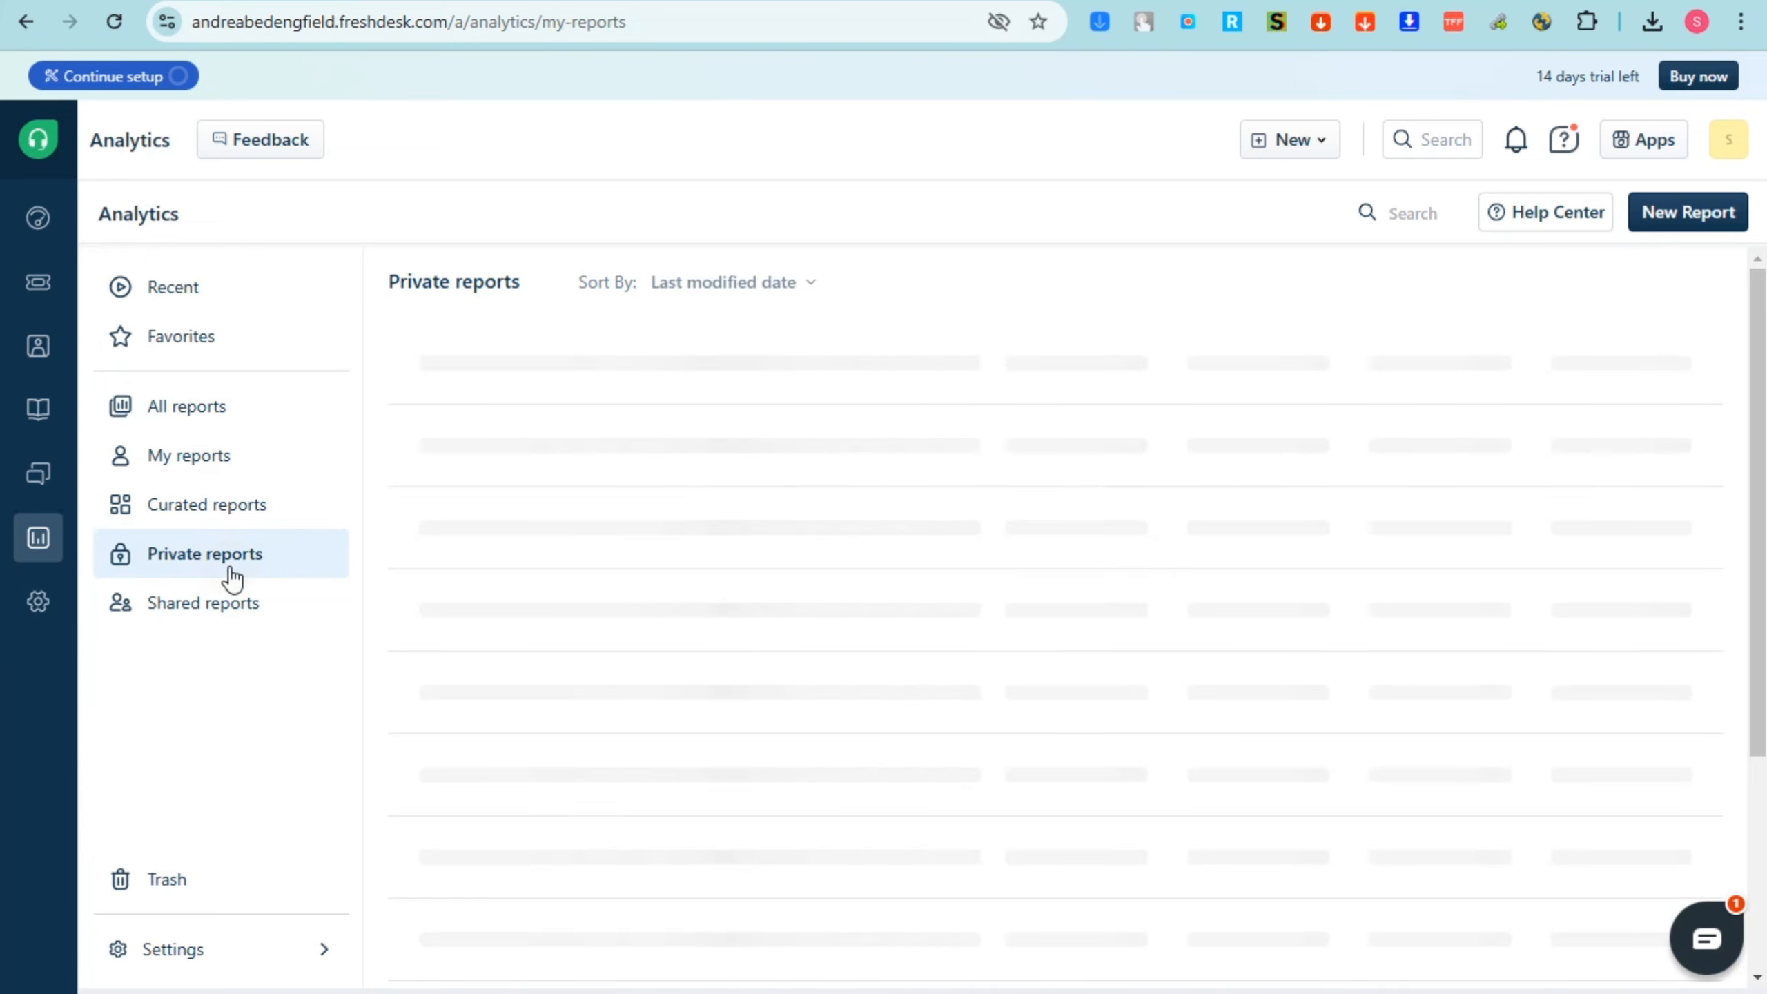
left_click(232, 604)
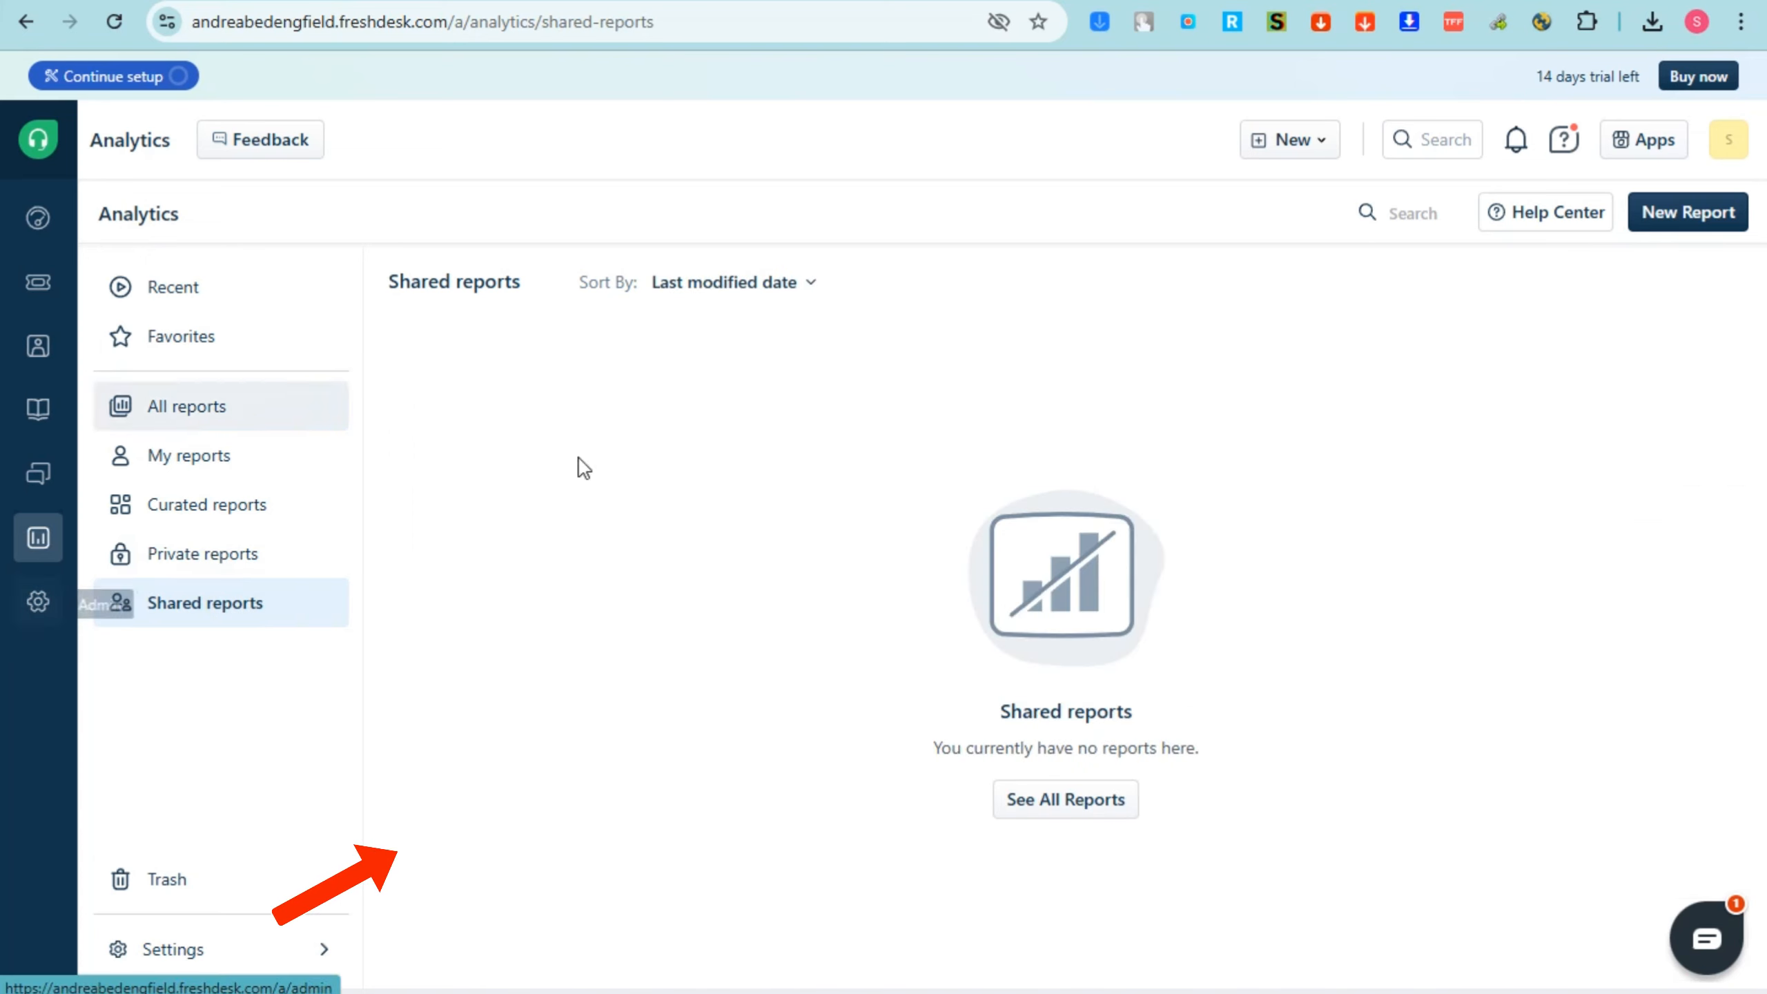
left_click(191, 888)
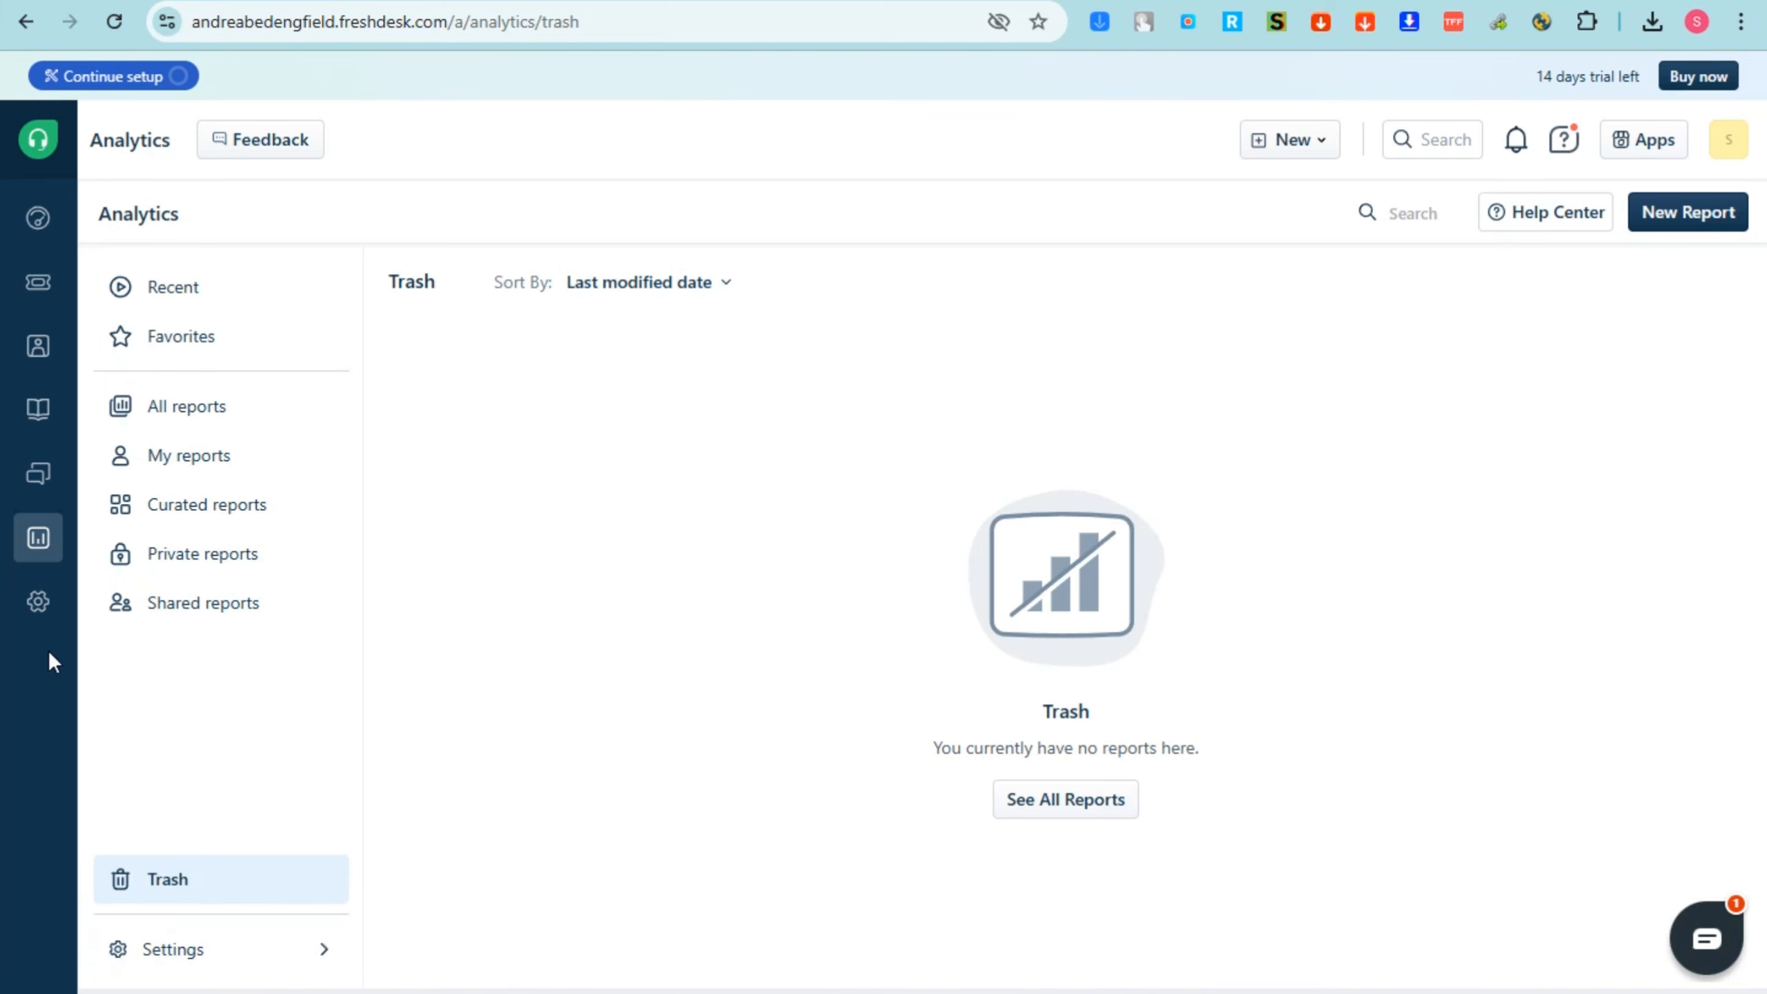
Step: Examine the admin settings from Team and Channels through Workflows, Agent Productivity and Support Operations to Account
left_click(45, 604)
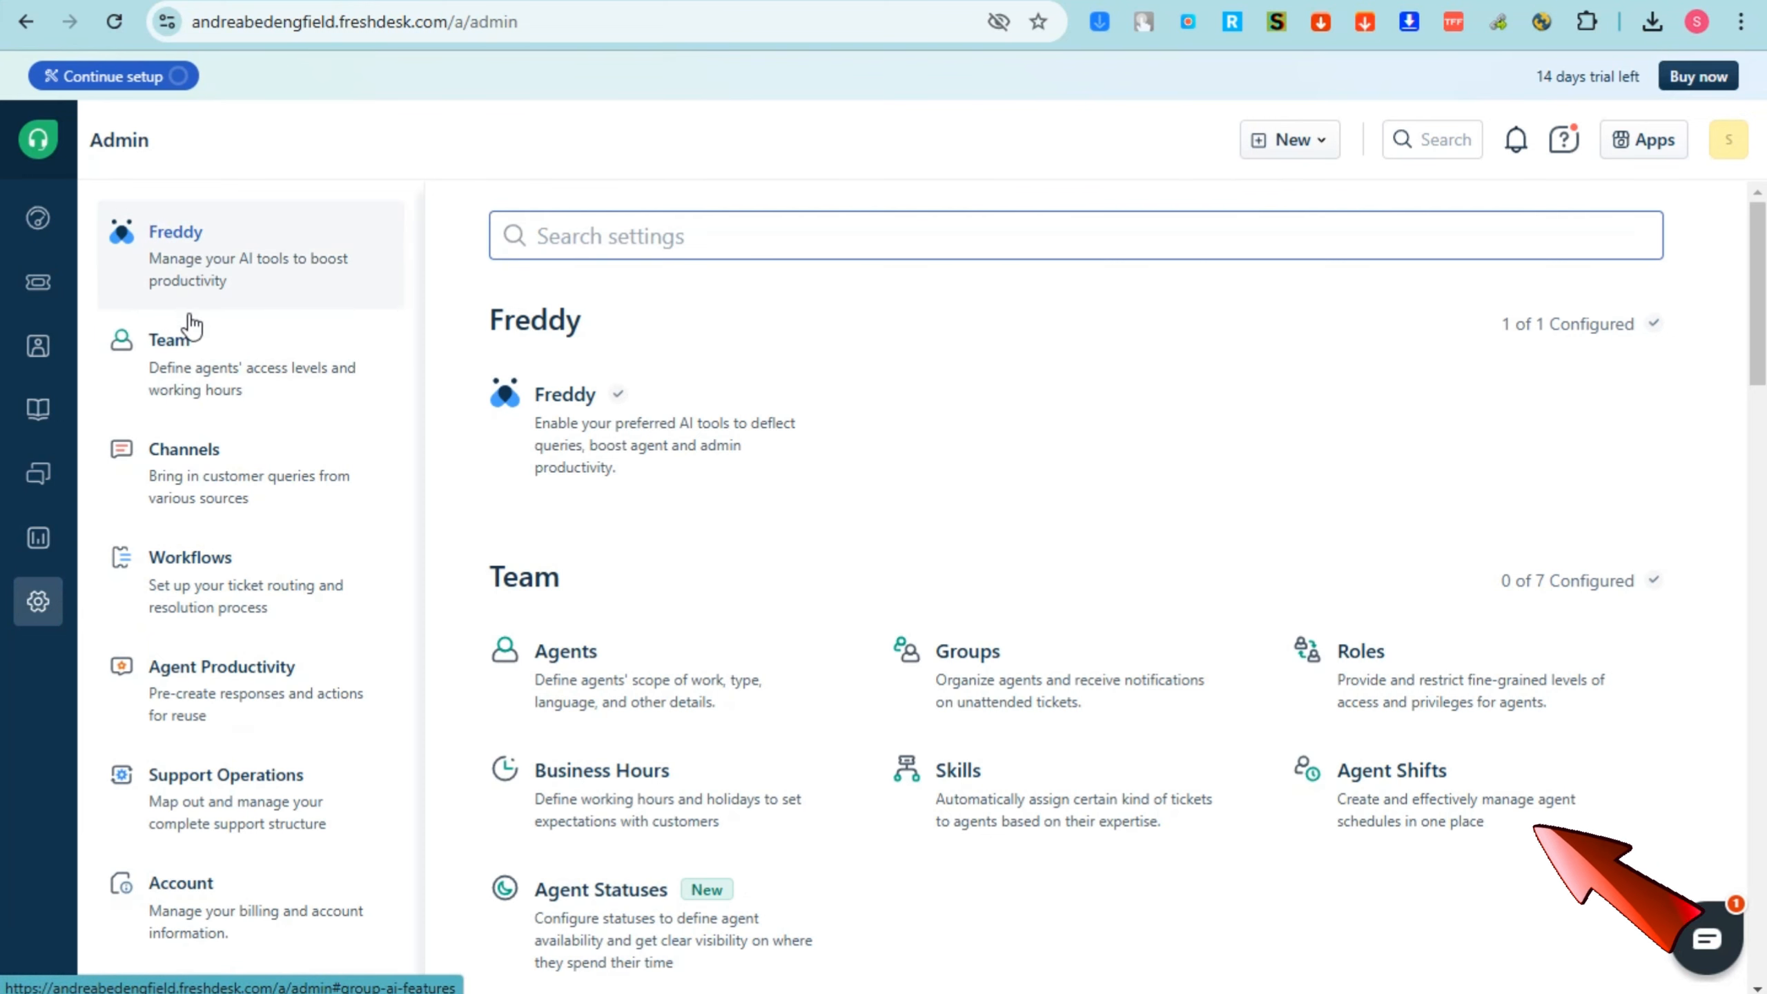
left_click(192, 363)
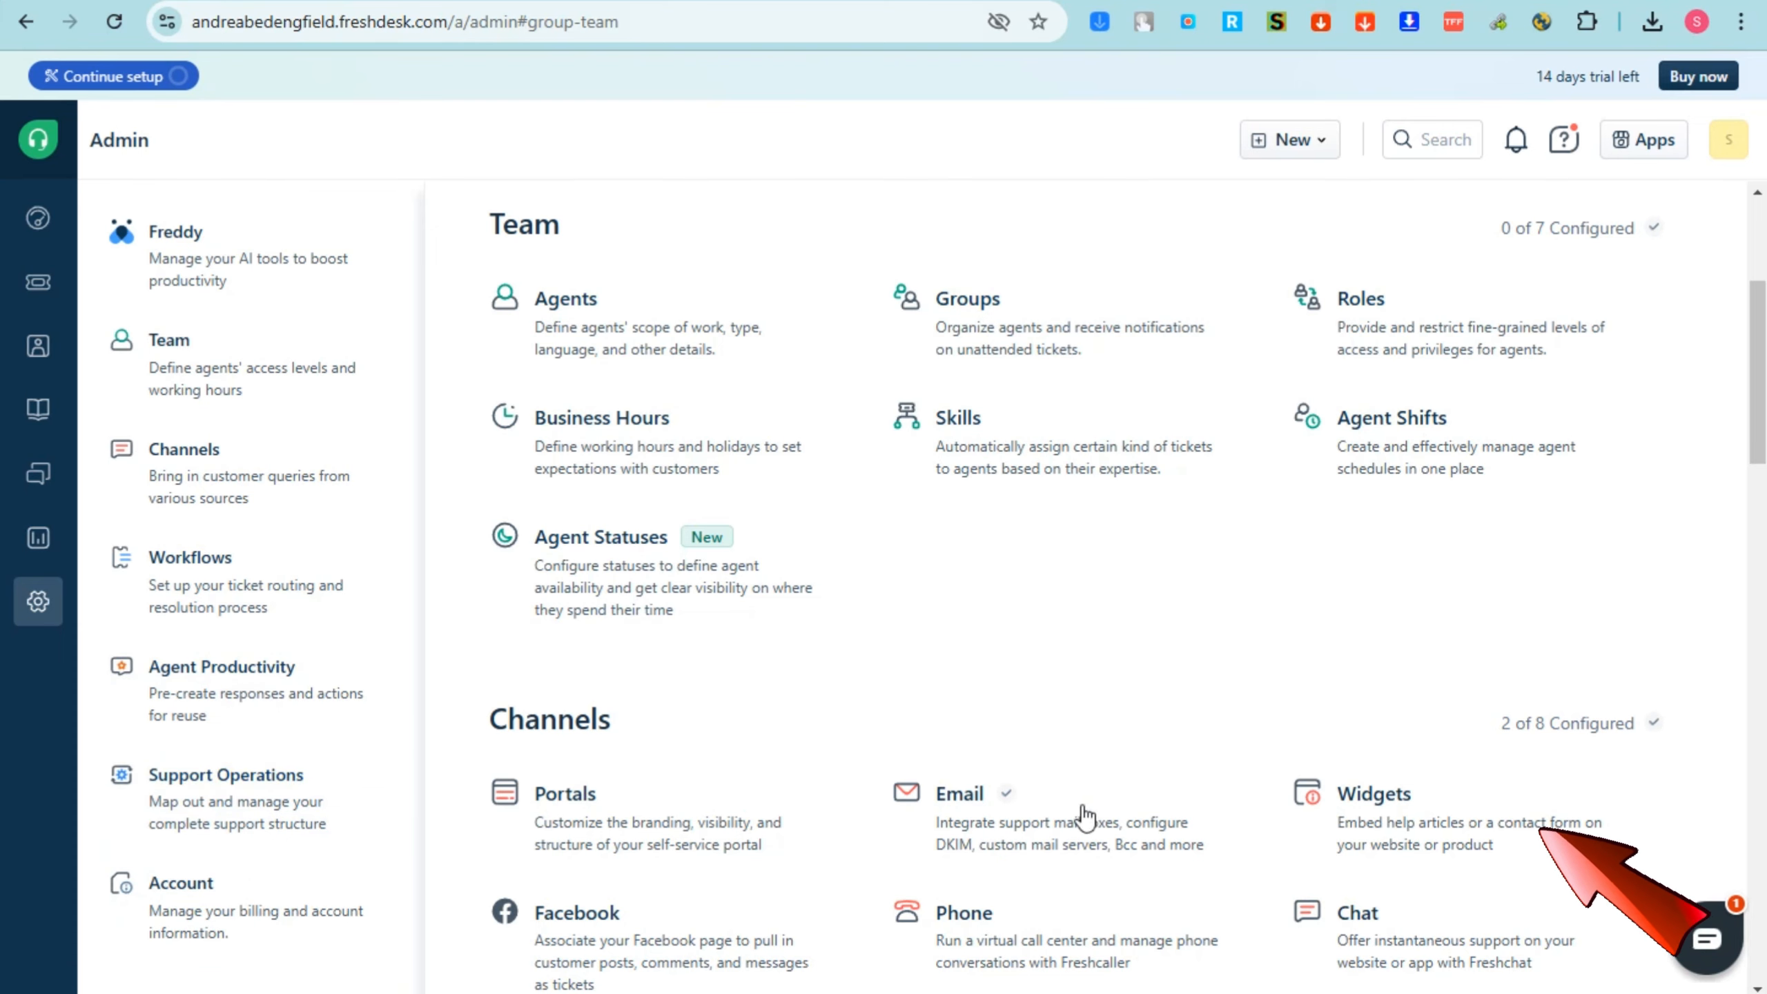
scroll(888, 794, "down", 5)
scroll(885, 792, "down", 10)
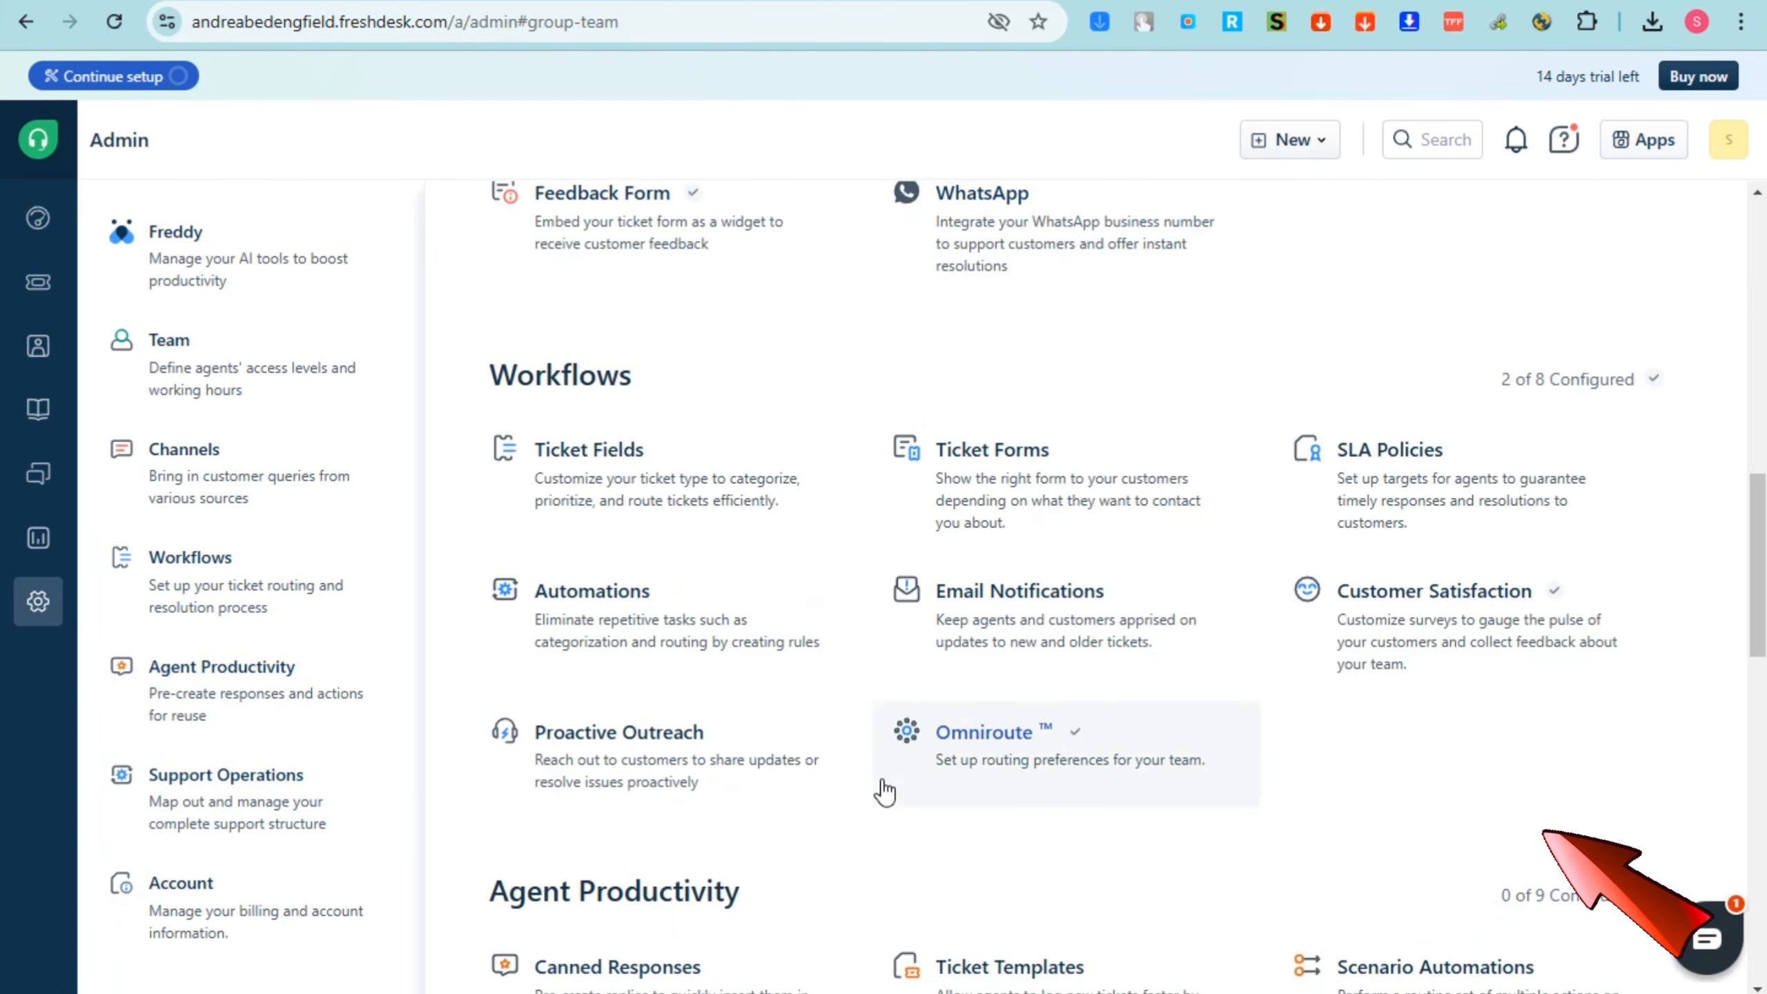
scroll(885, 792, "down", 7)
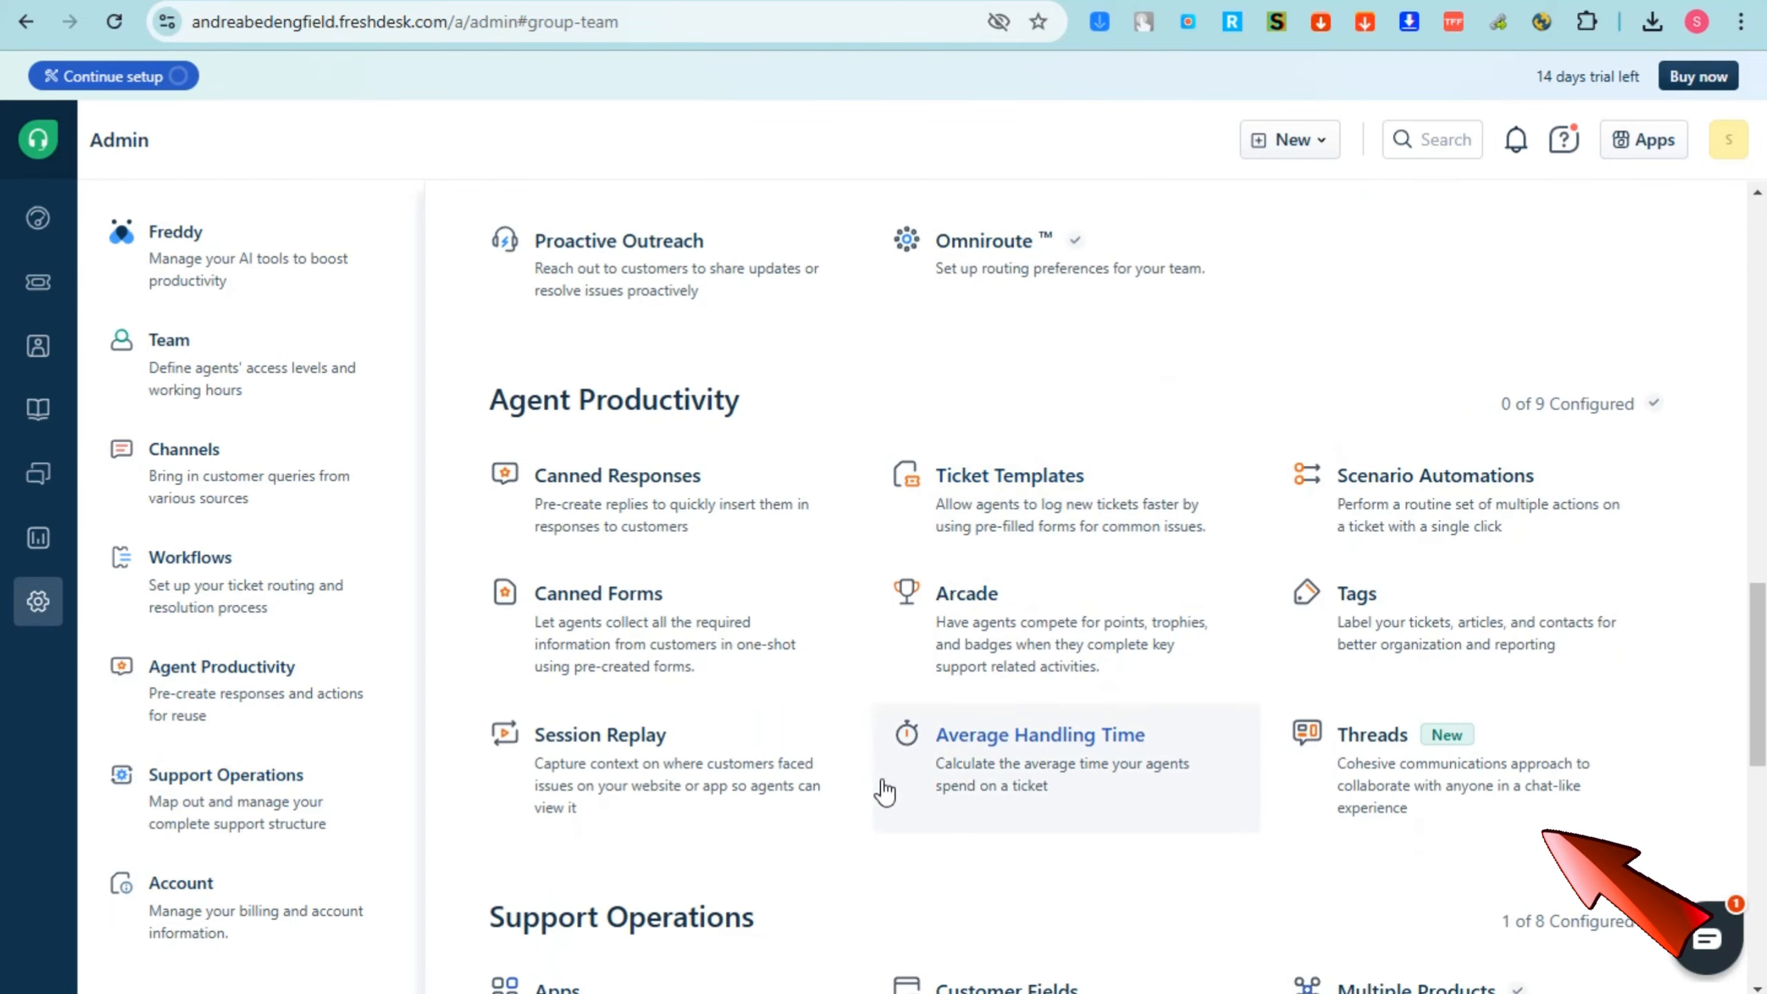
scroll(885, 793, "down", 10)
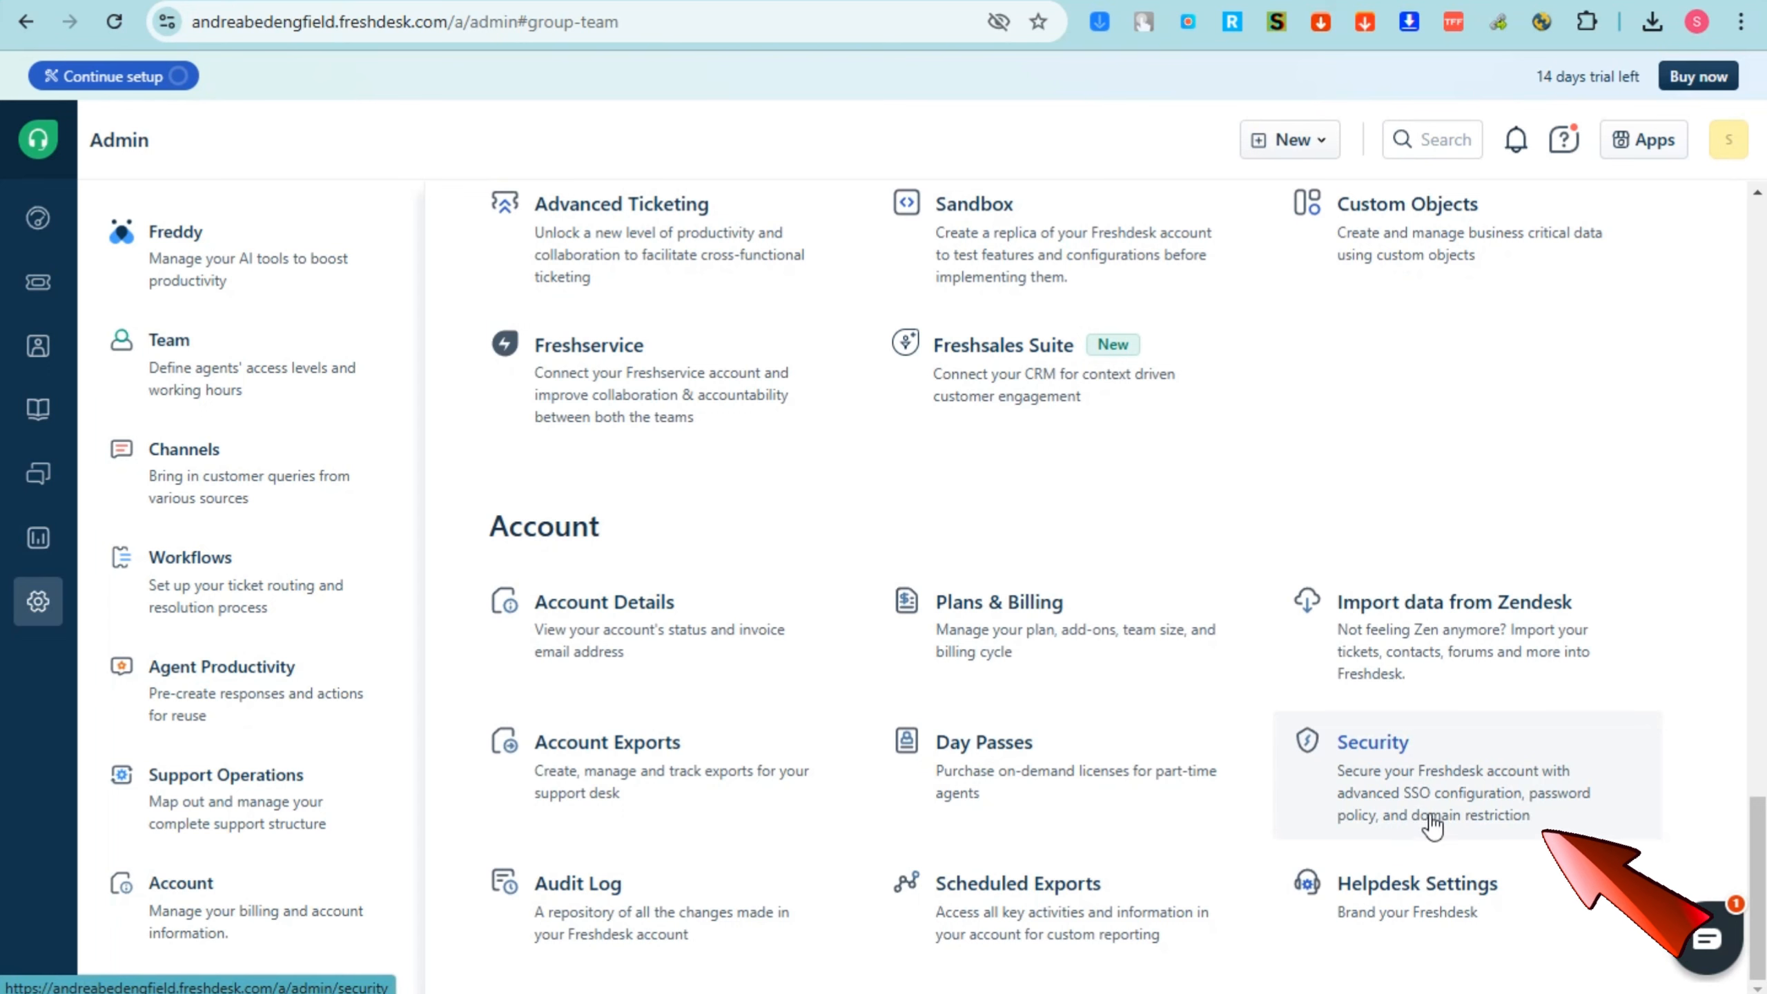
Step: View the Account Details page, return to Admin, and look over the Support Operations and Account settings
left_click(646, 649)
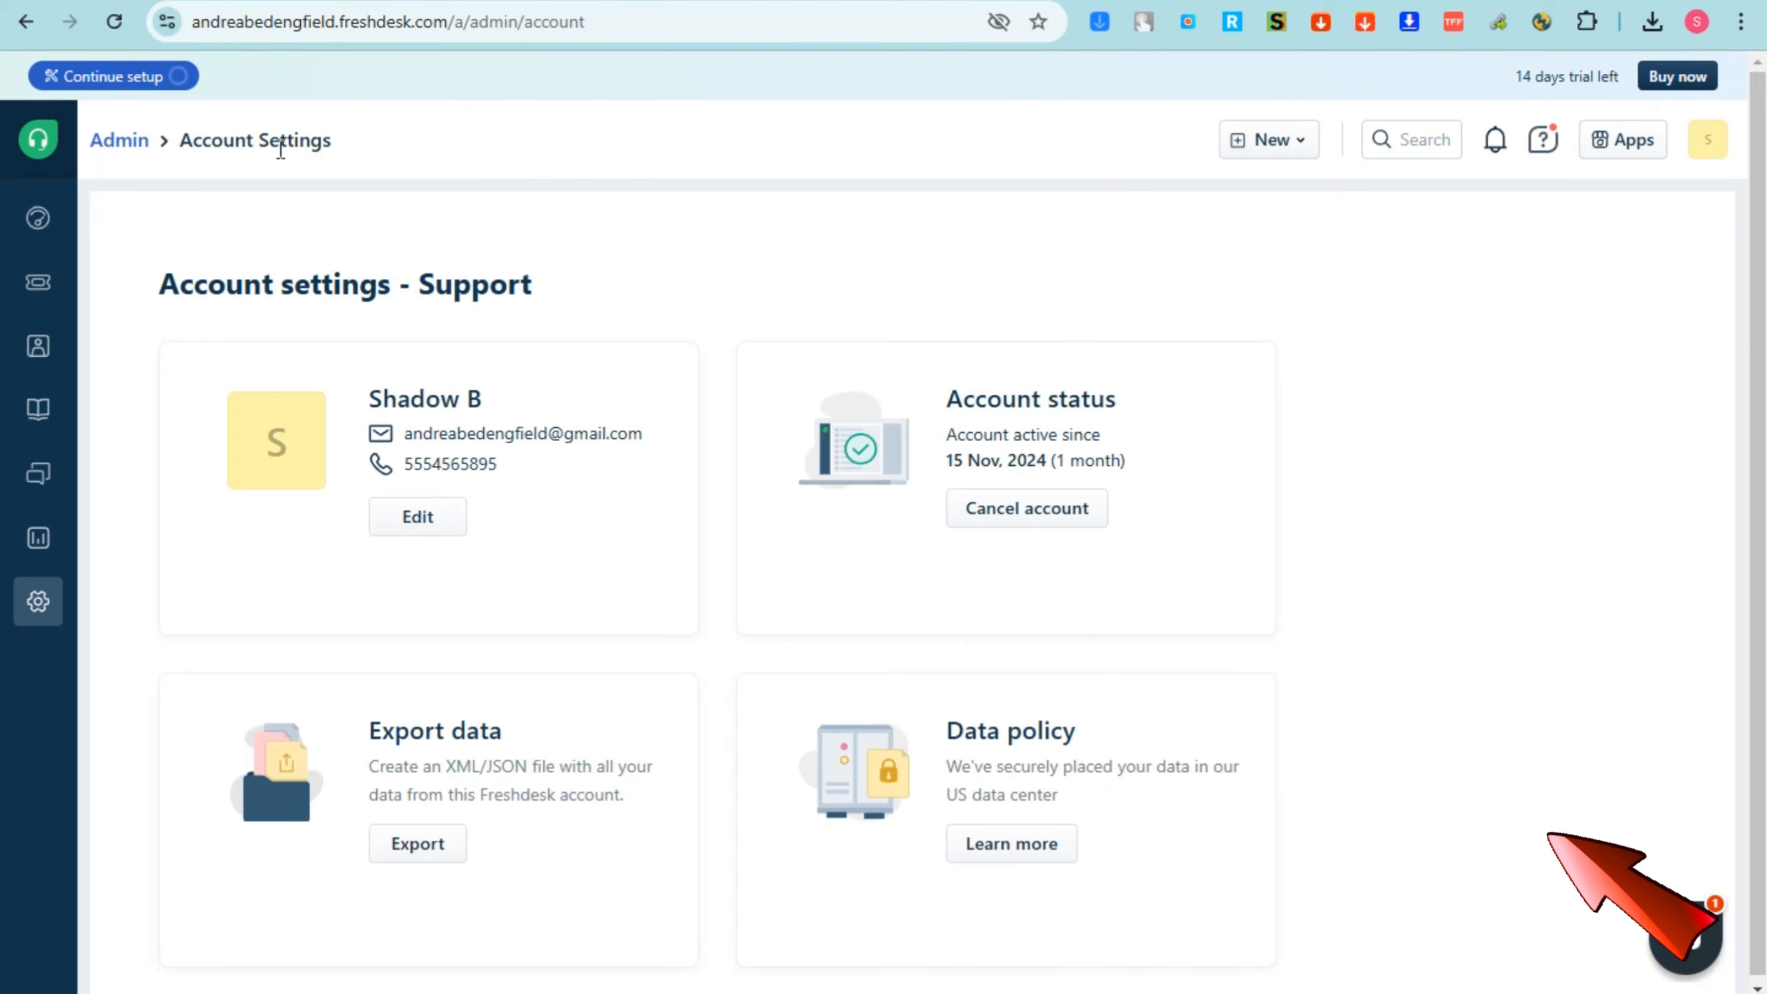
left_click(38, 600)
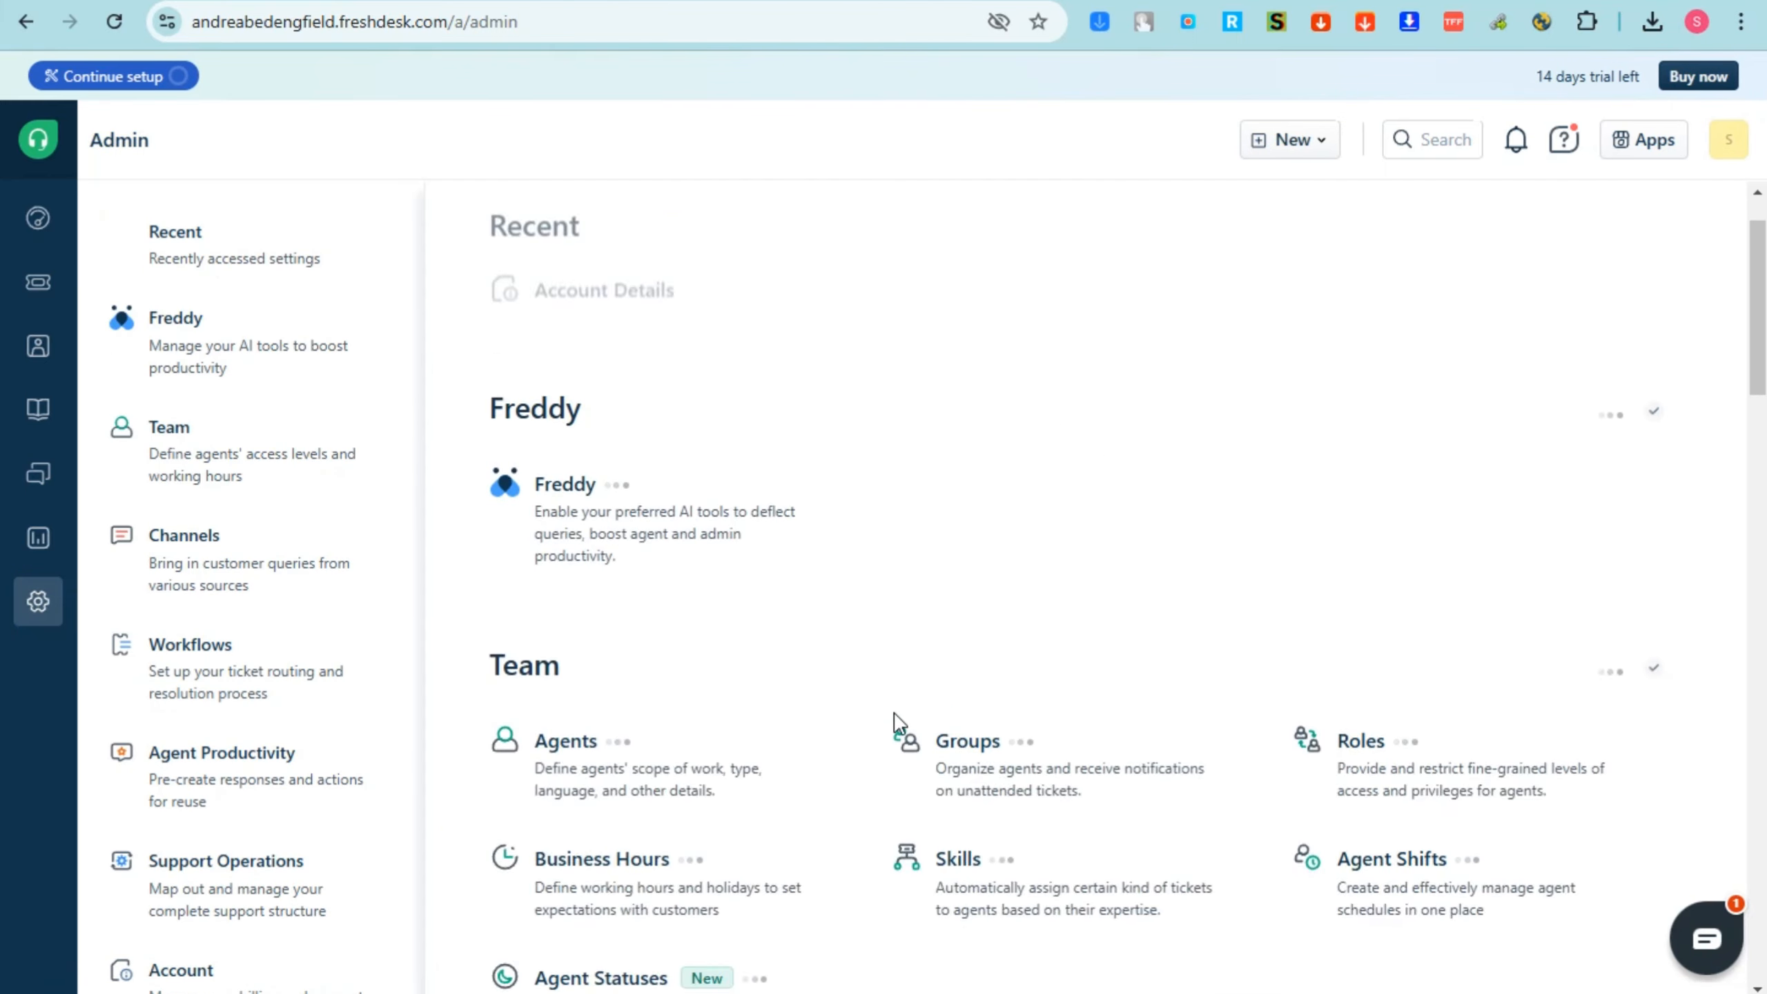
scroll(904, 731, "down", 10)
scroll(933, 731, "down", 15)
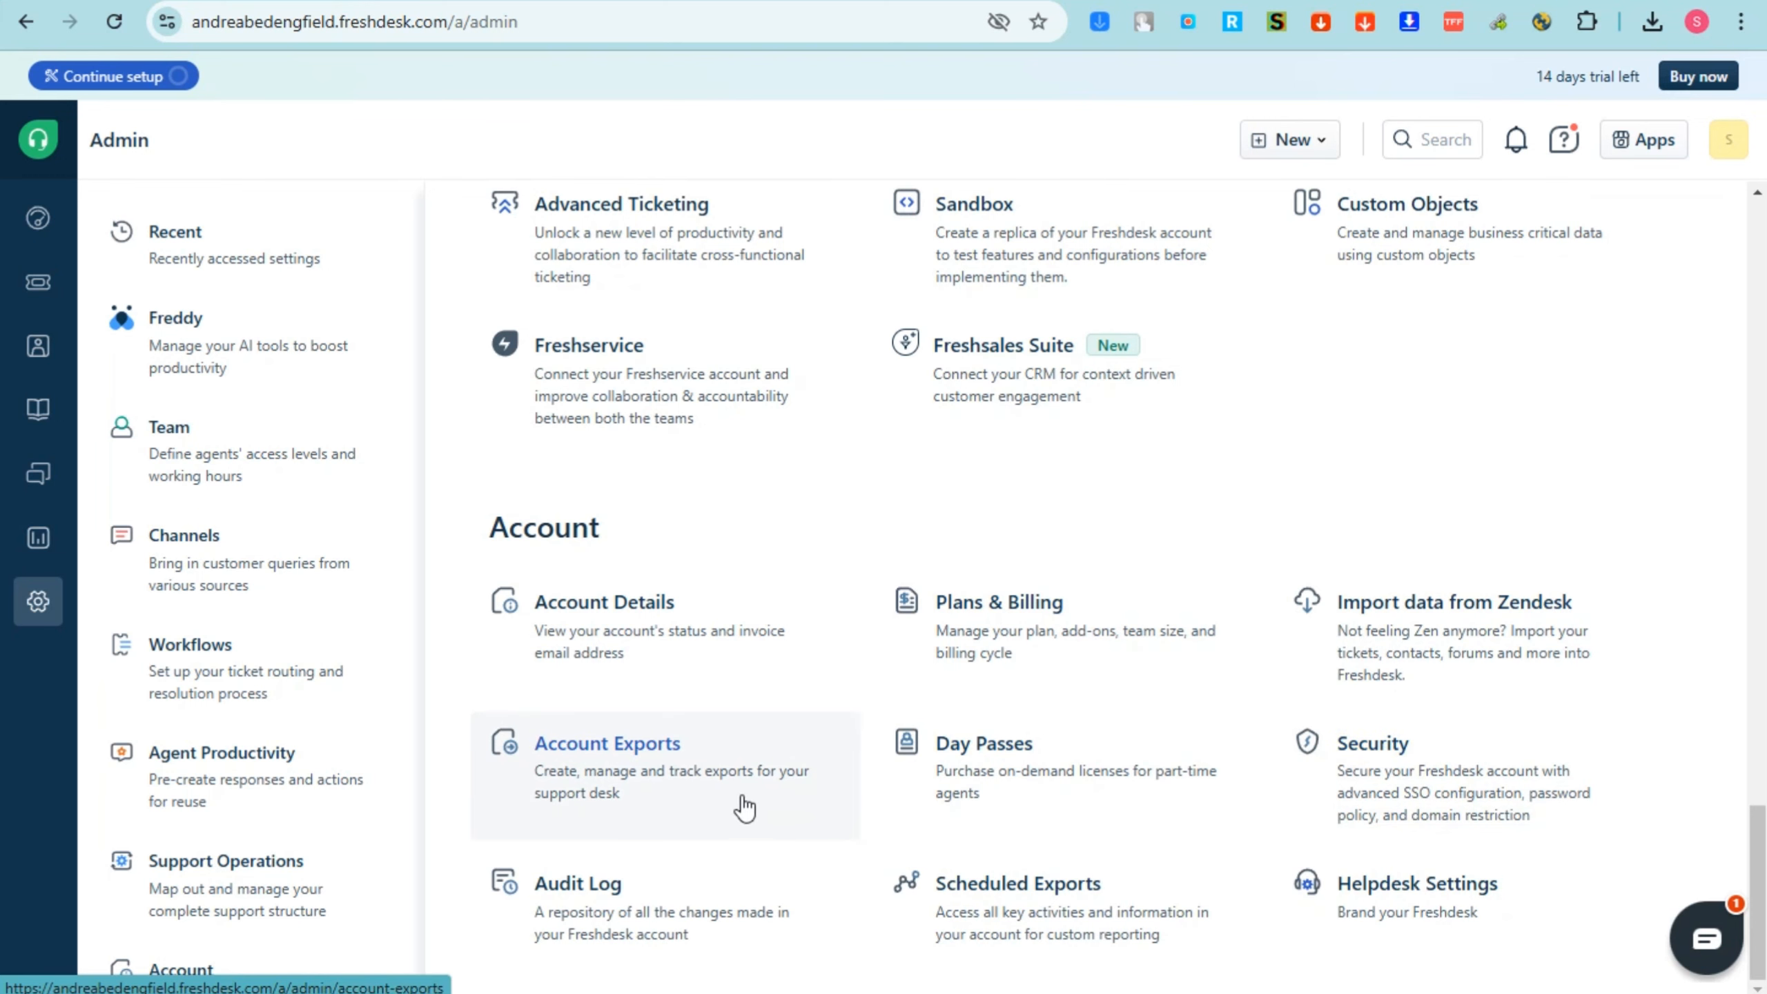
scroll(974, 786, "up", 5)
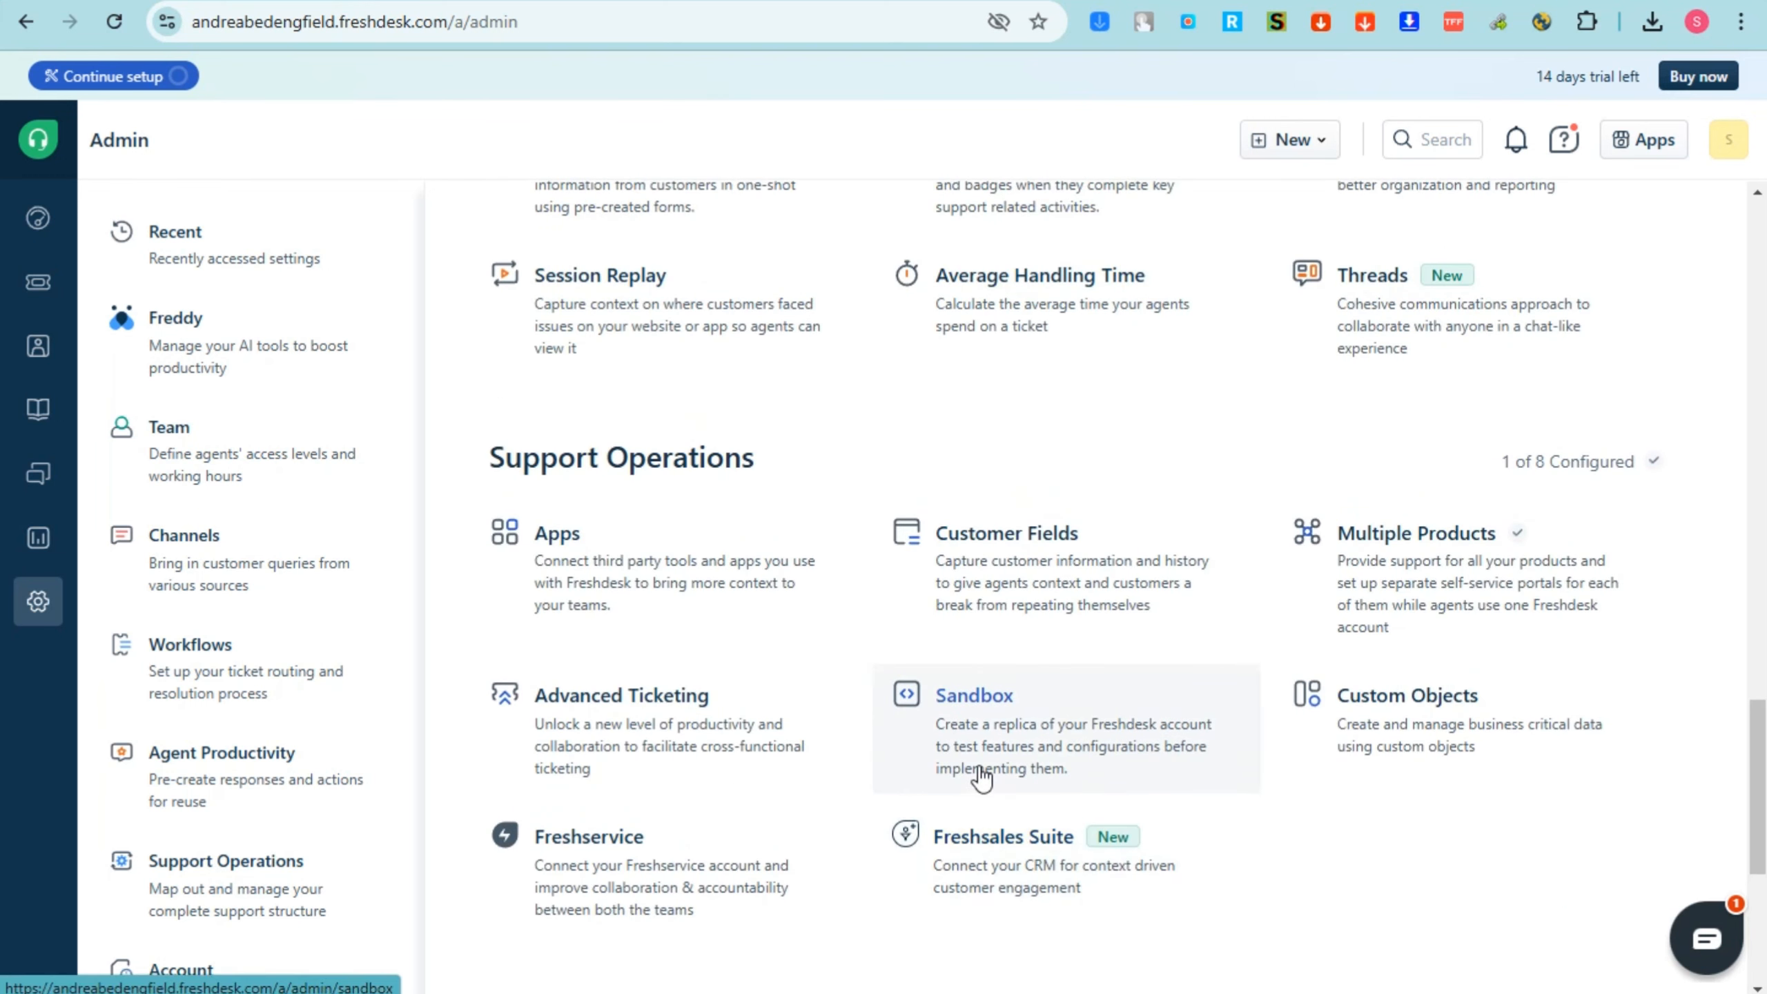
scroll(966, 898, "down", 4)
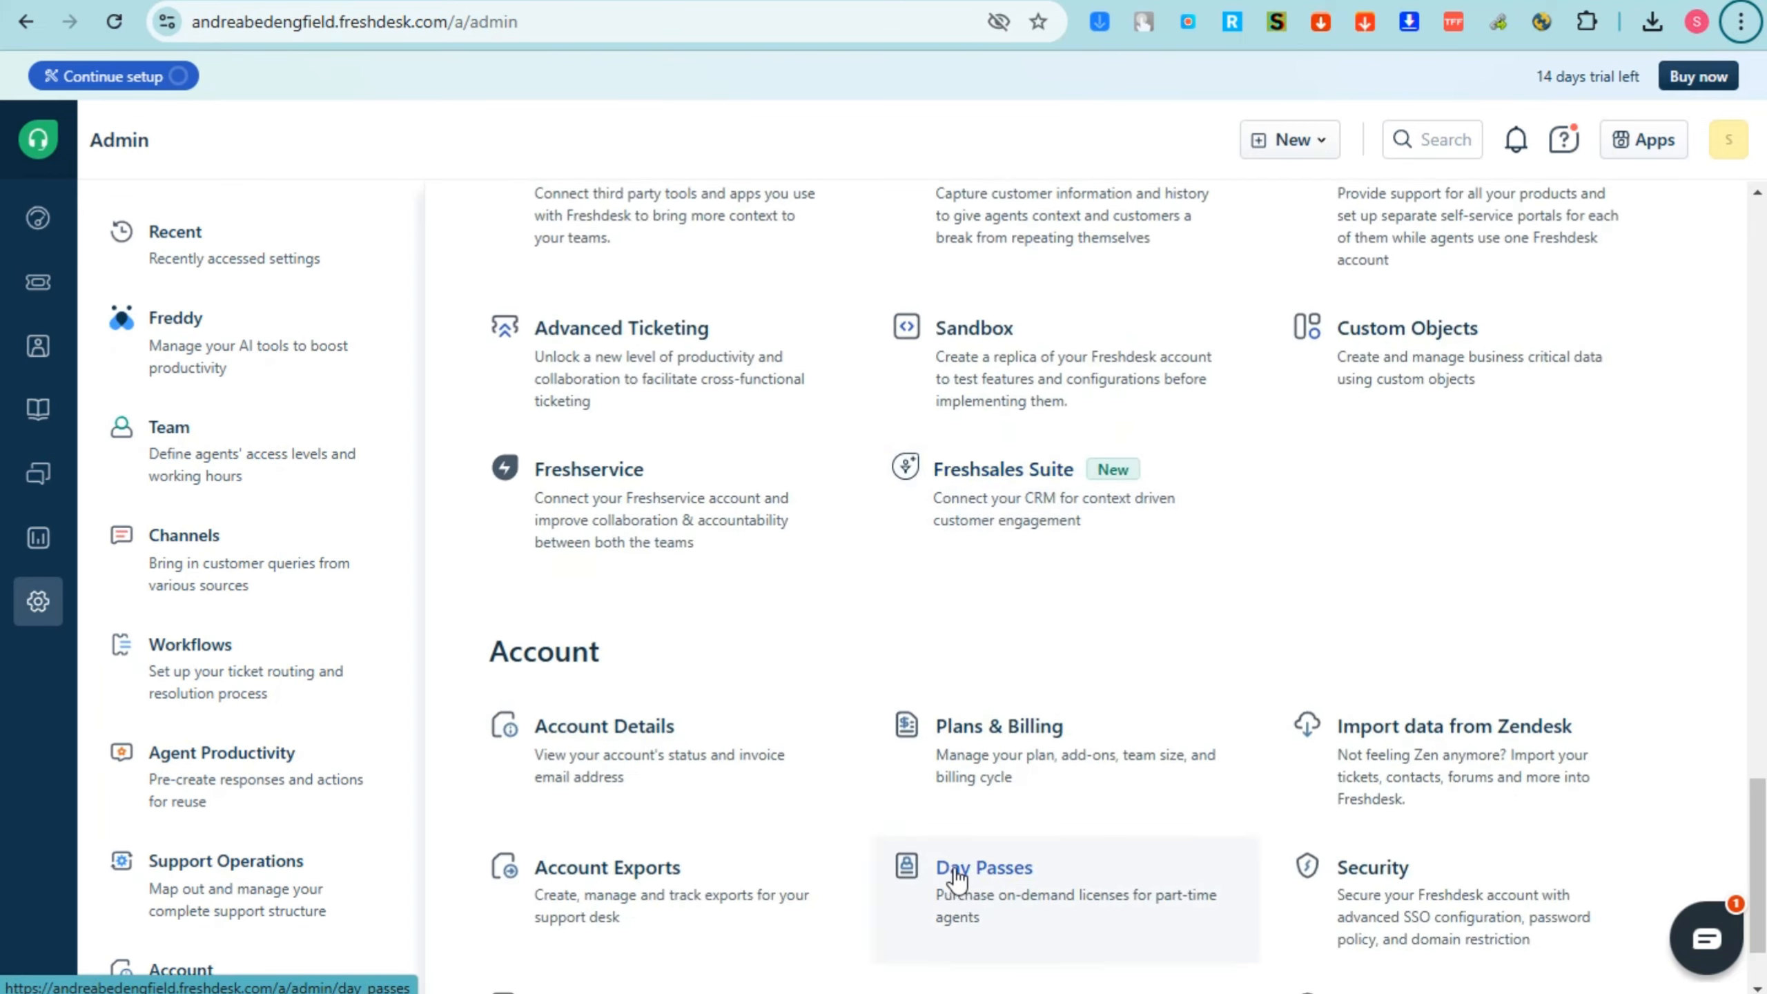
scroll(959, 877, "up", 2)
scroll(955, 877, "down", 3)
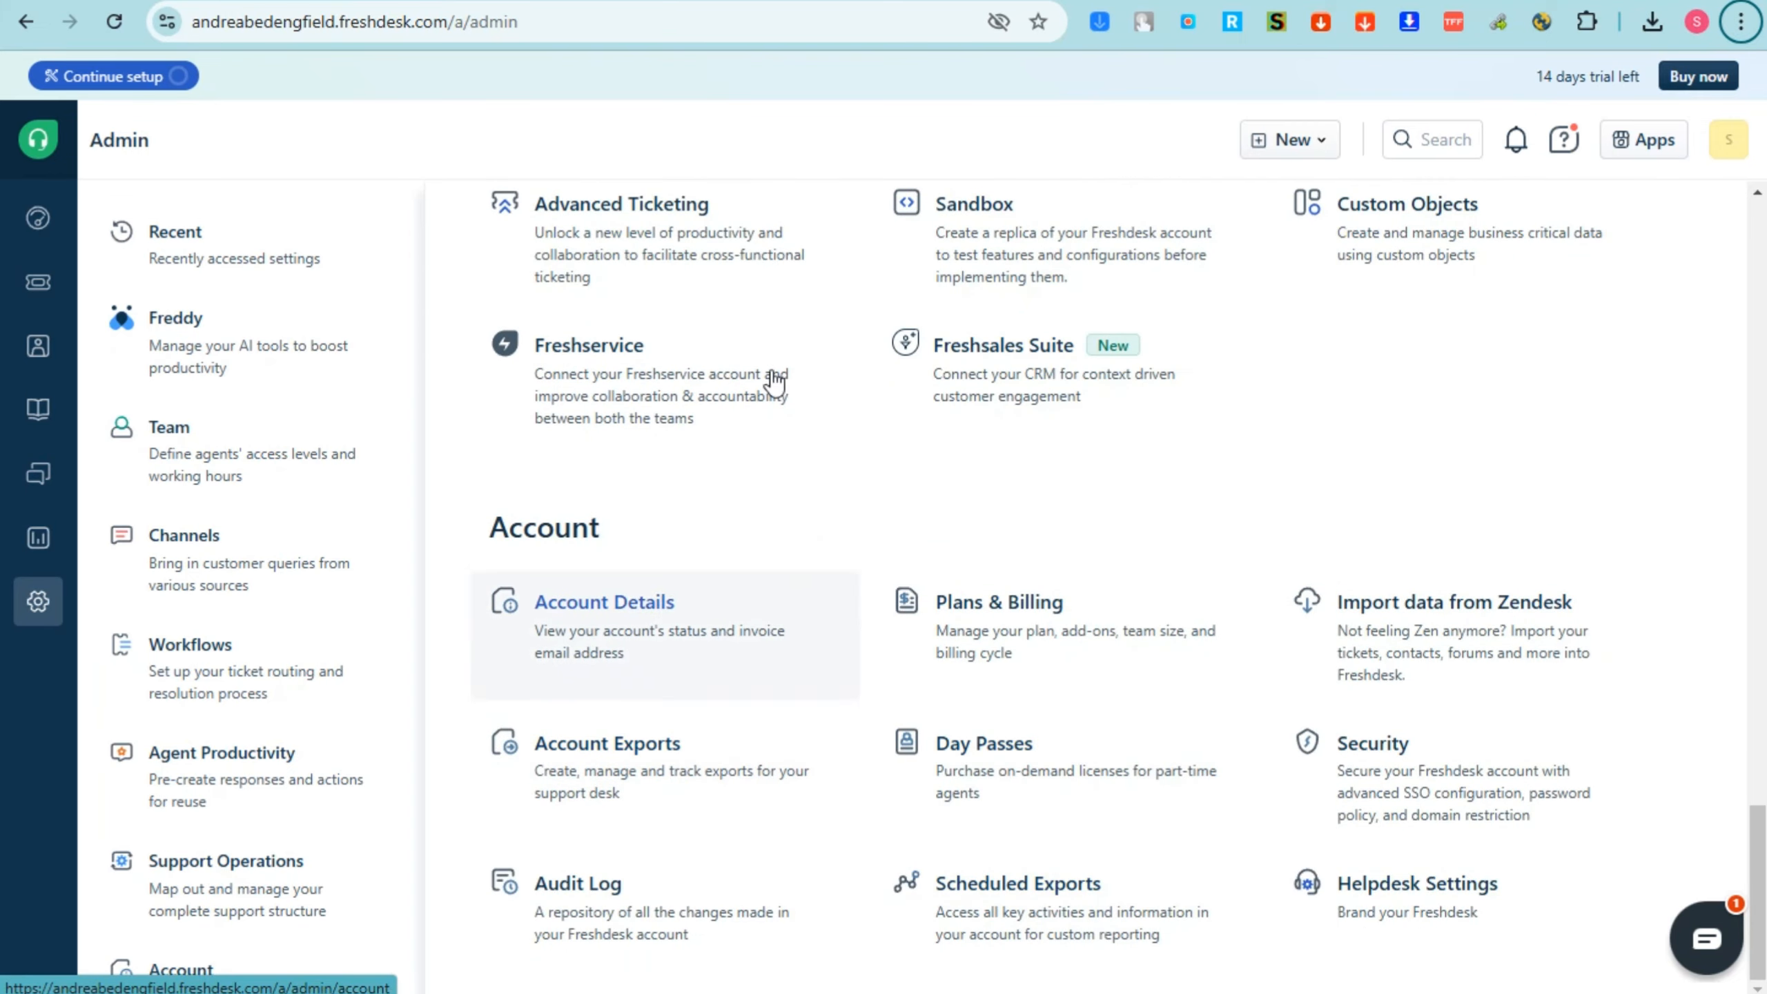
Step: Open Plans & Billing and compare the key features and prices of the Free, Growth, Pro and Enterprise plans
left_click(960, 618)
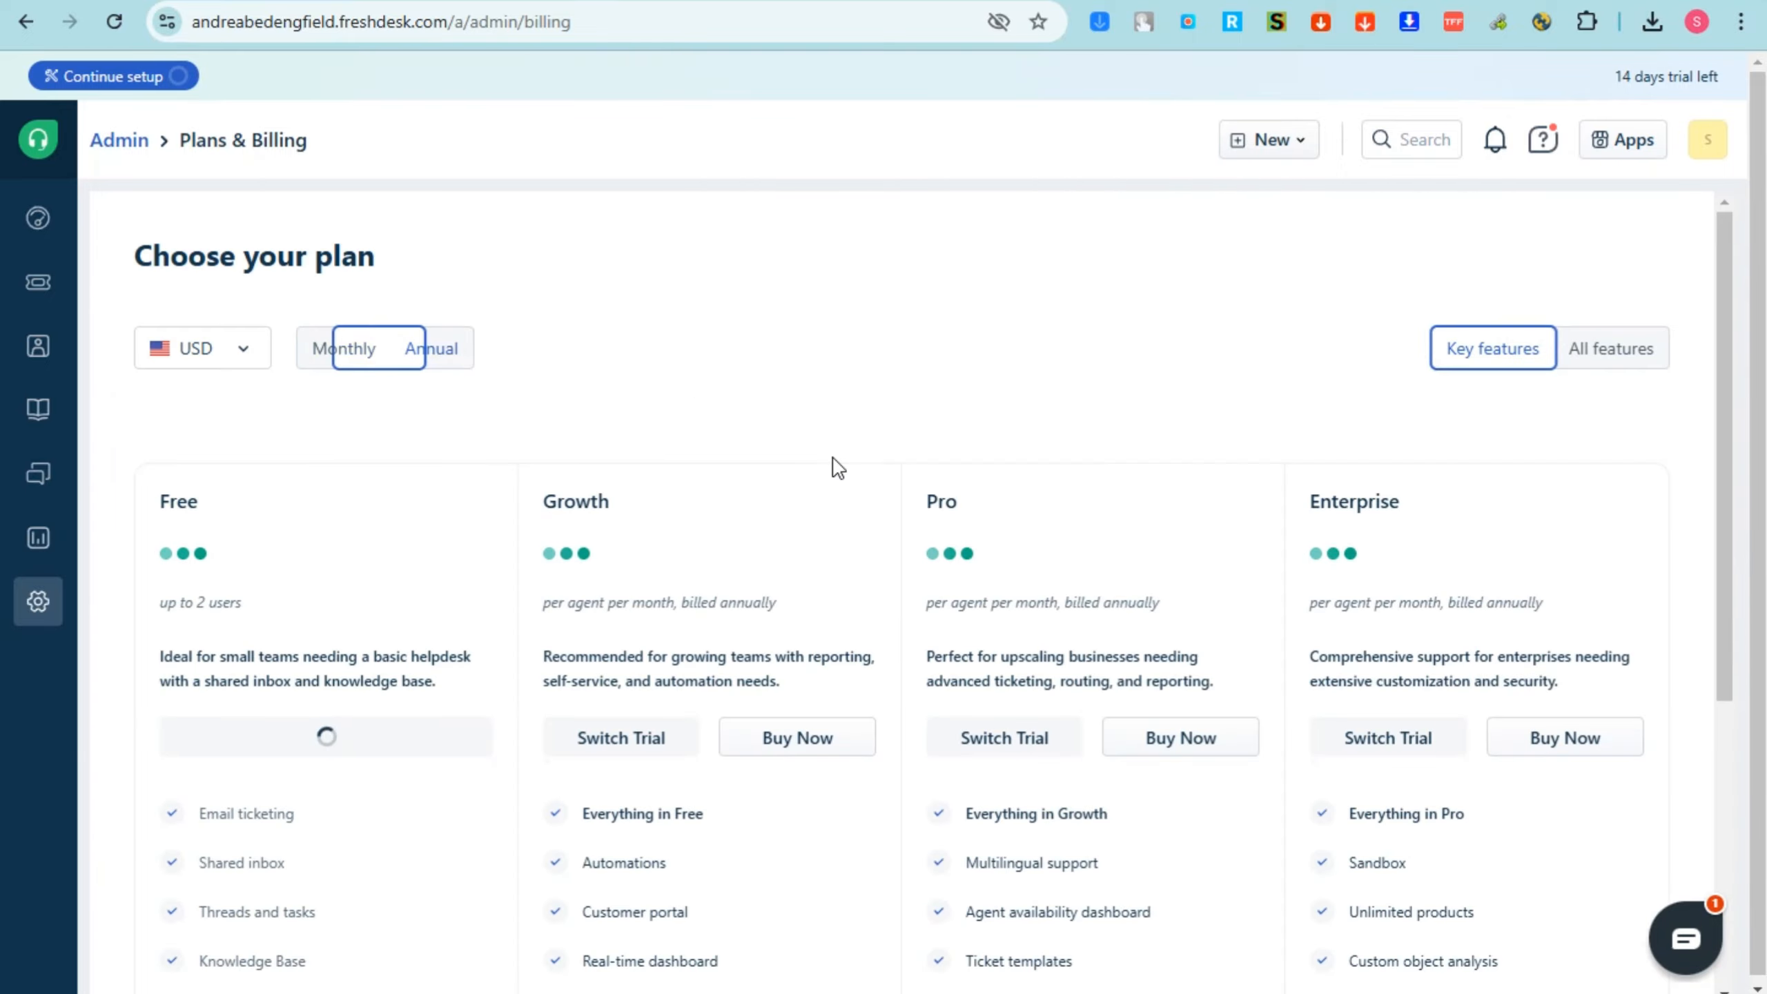
scroll(908, 577, "down", 3)
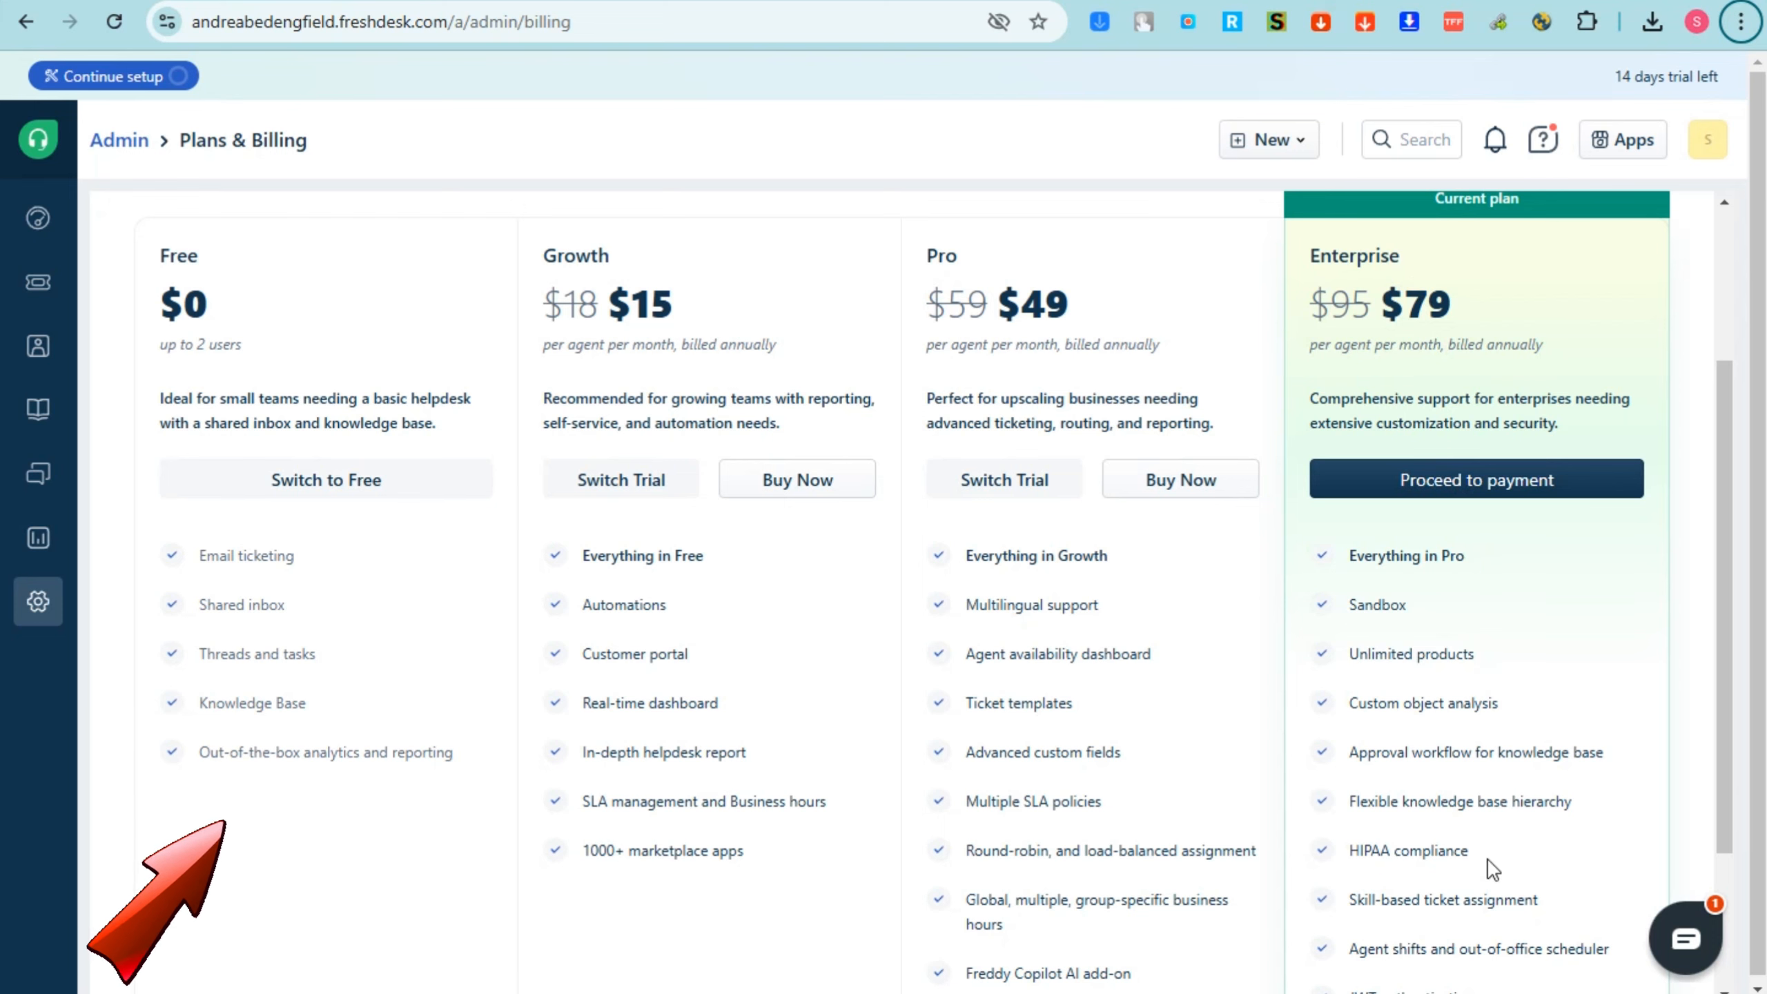
scroll(1491, 867, "down", 3)
scroll(1491, 842, "up", 6)
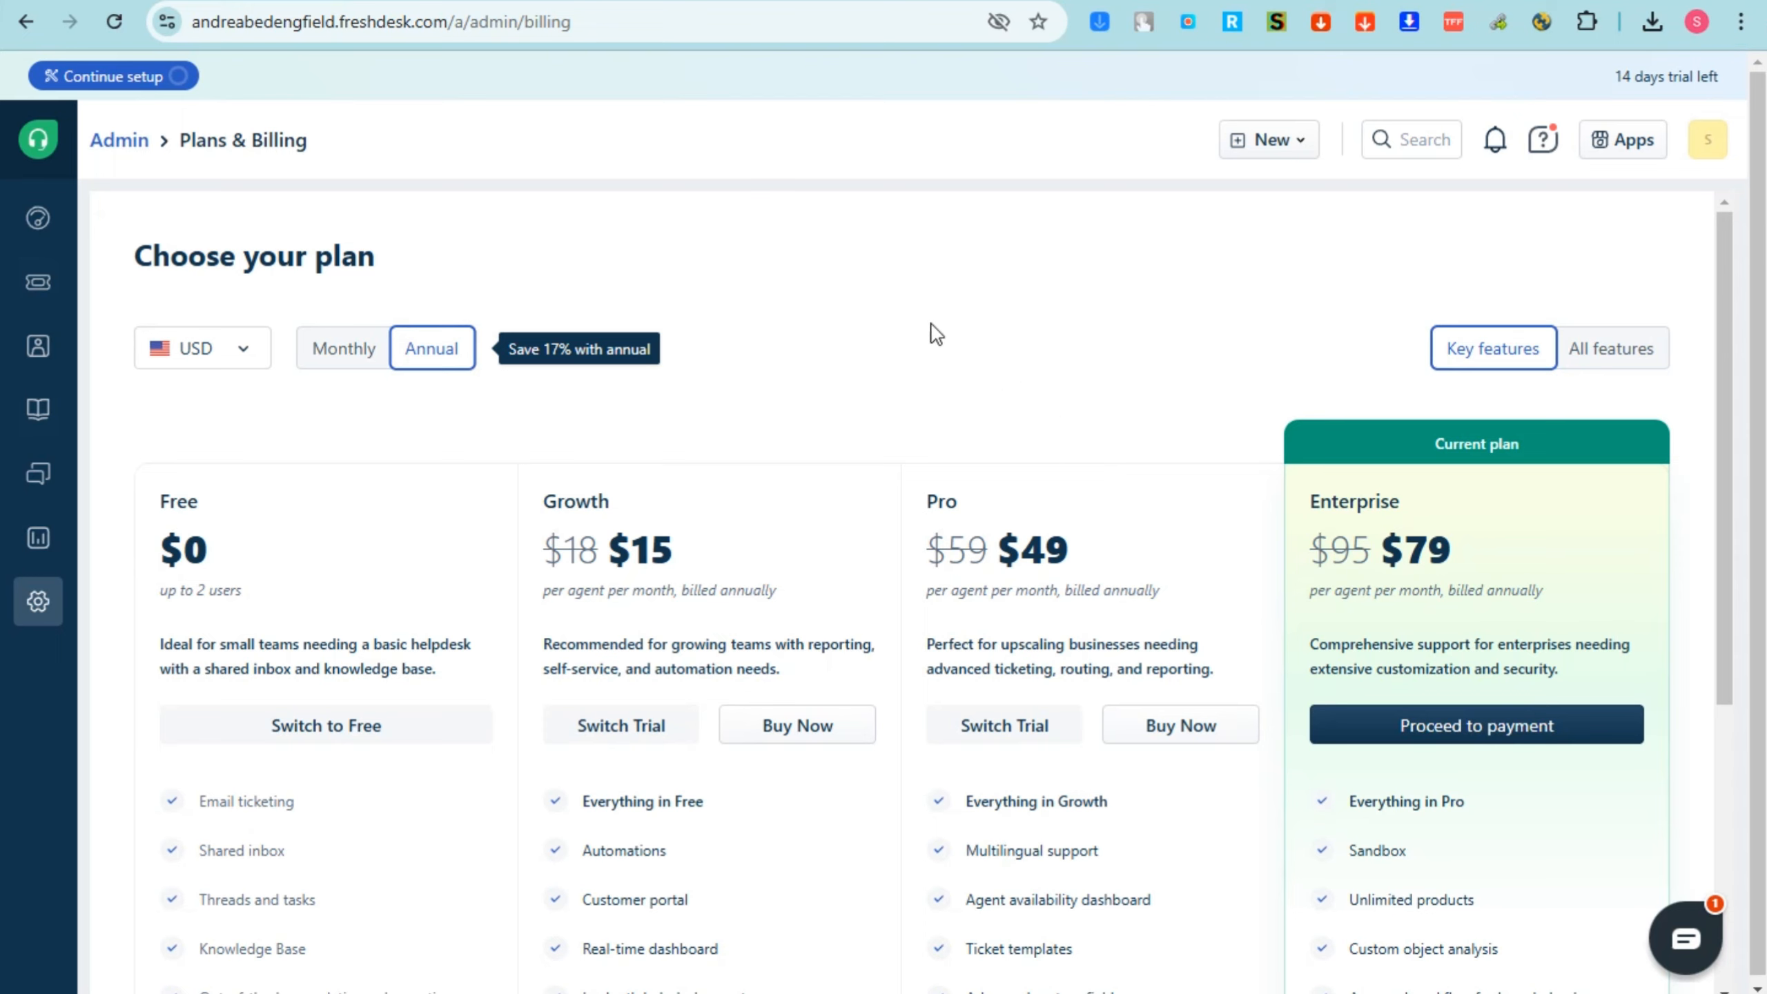
Step: Open the Freshdesk Help Center and look through its support home page, including the knowledge base categories and quick links
left_click(1541, 140)
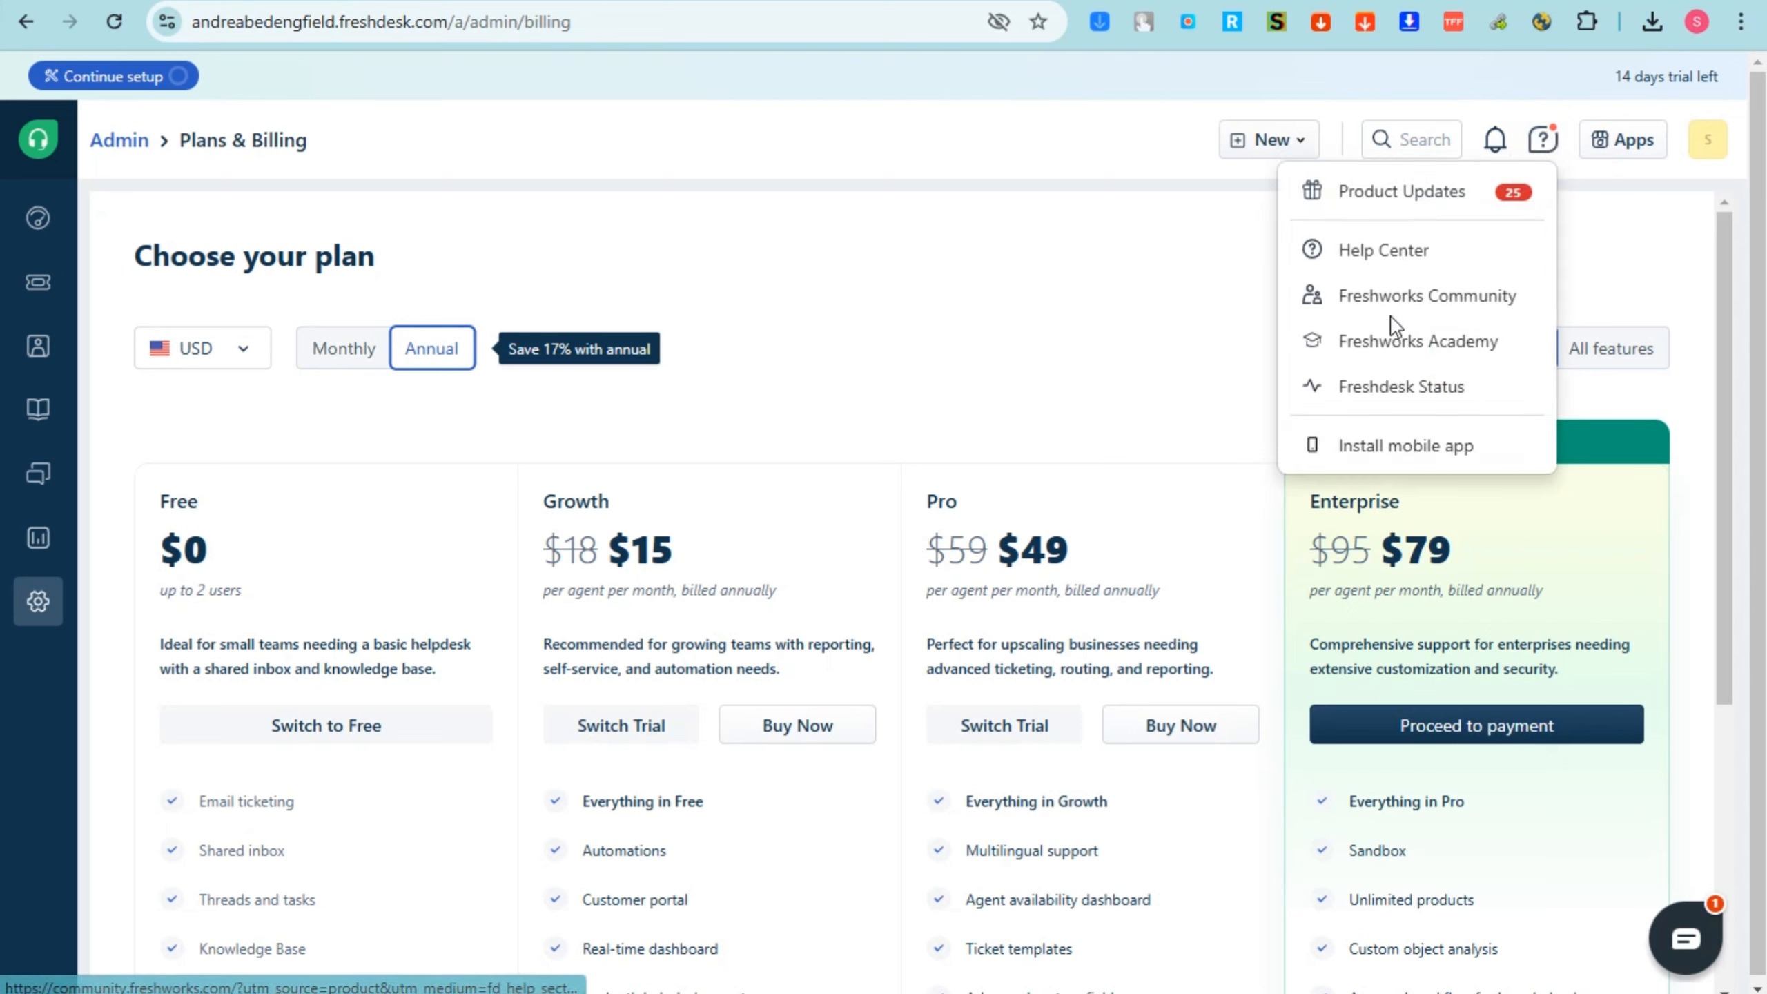
left_click(1401, 262)
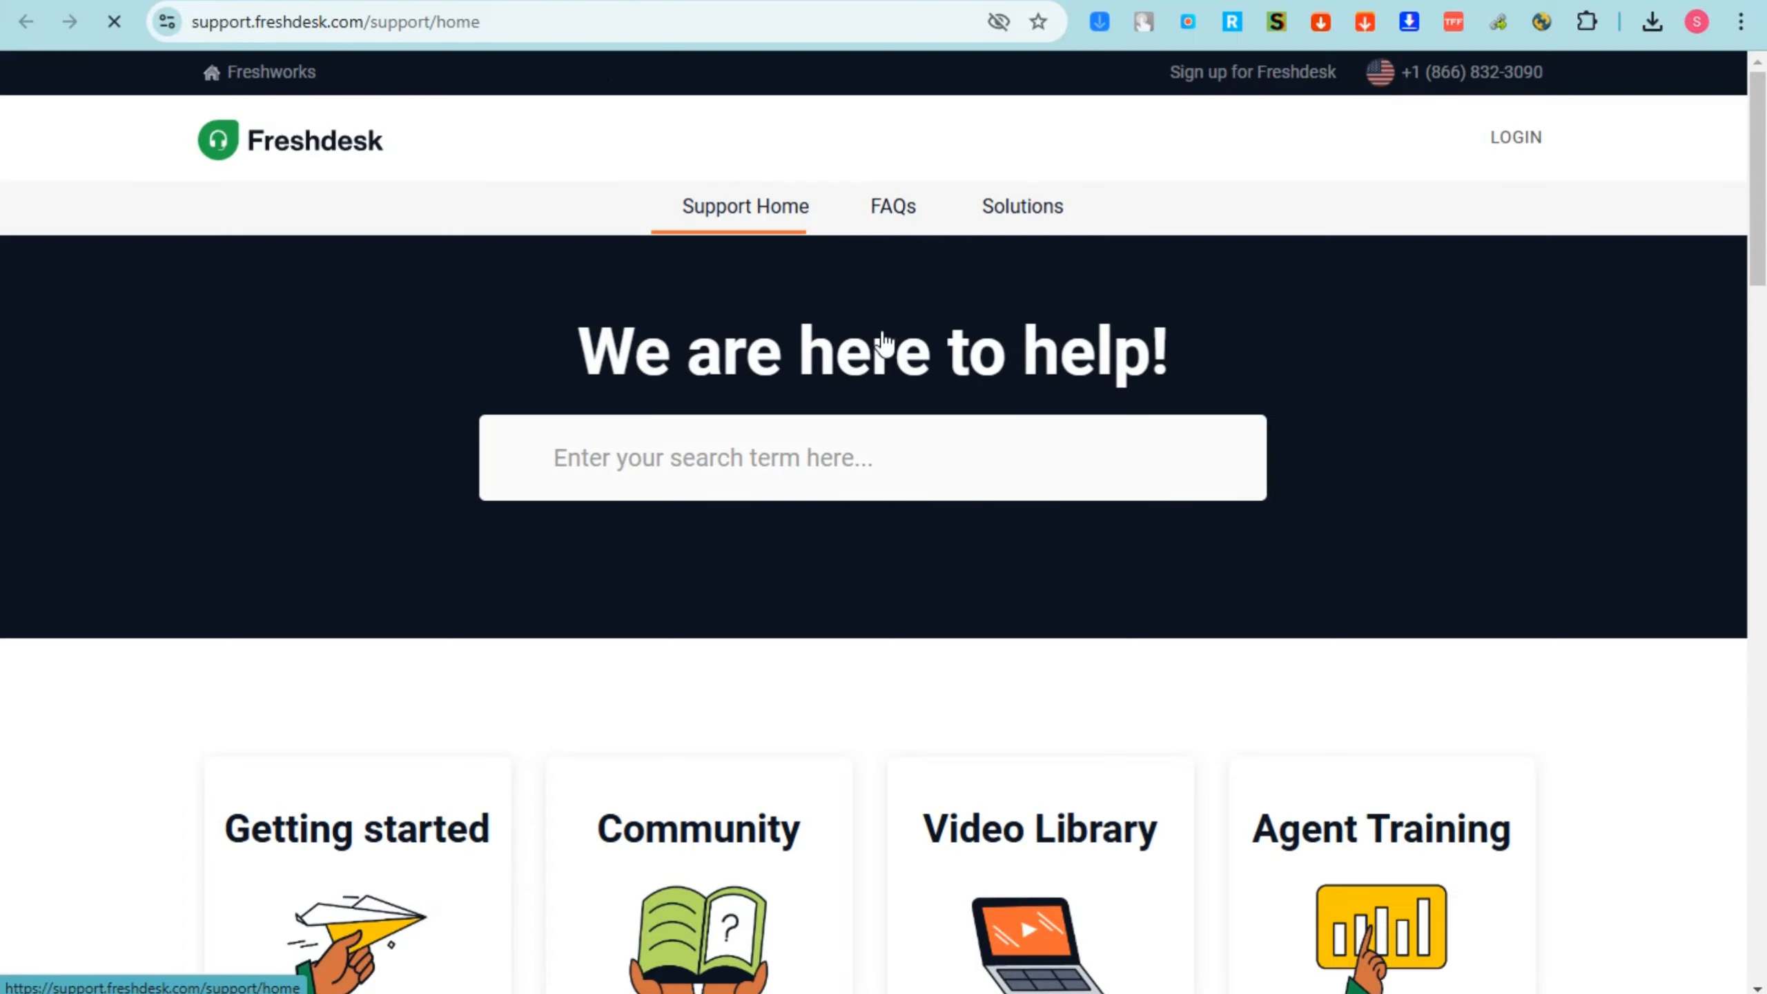
scroll(1109, 446, "down", 5)
scroll(1196, 479, "down", 10)
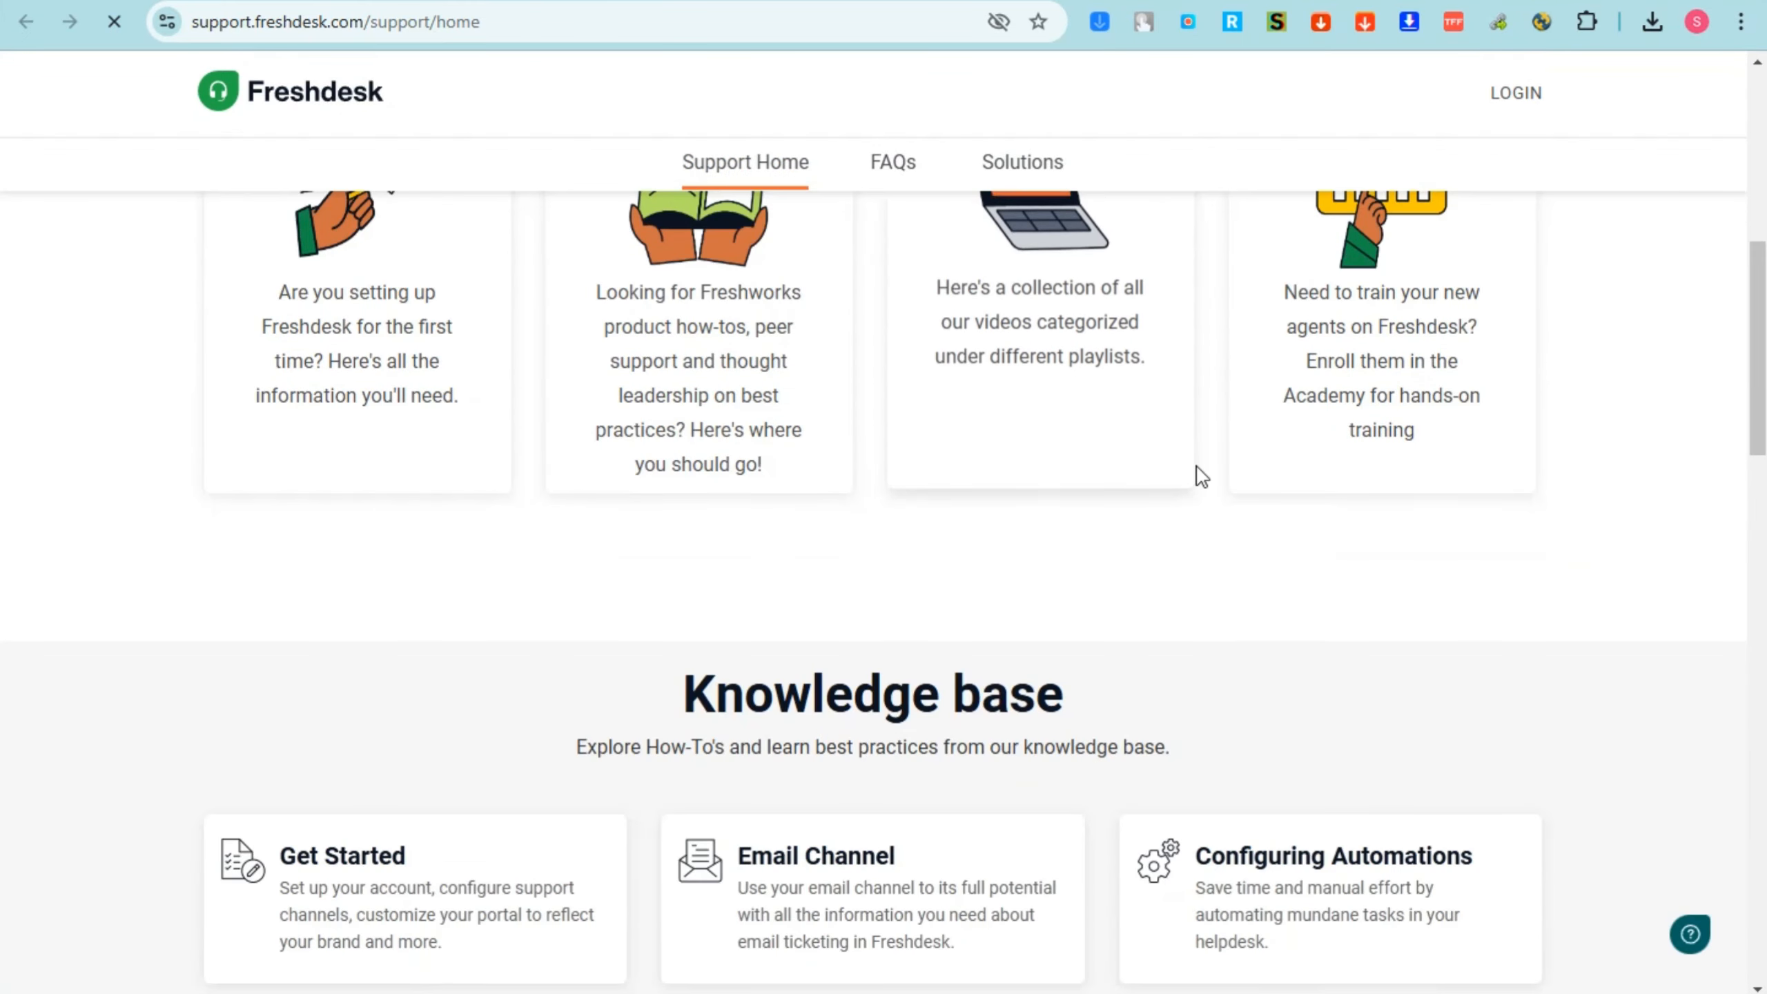
scroll(1198, 477, "down", 10)
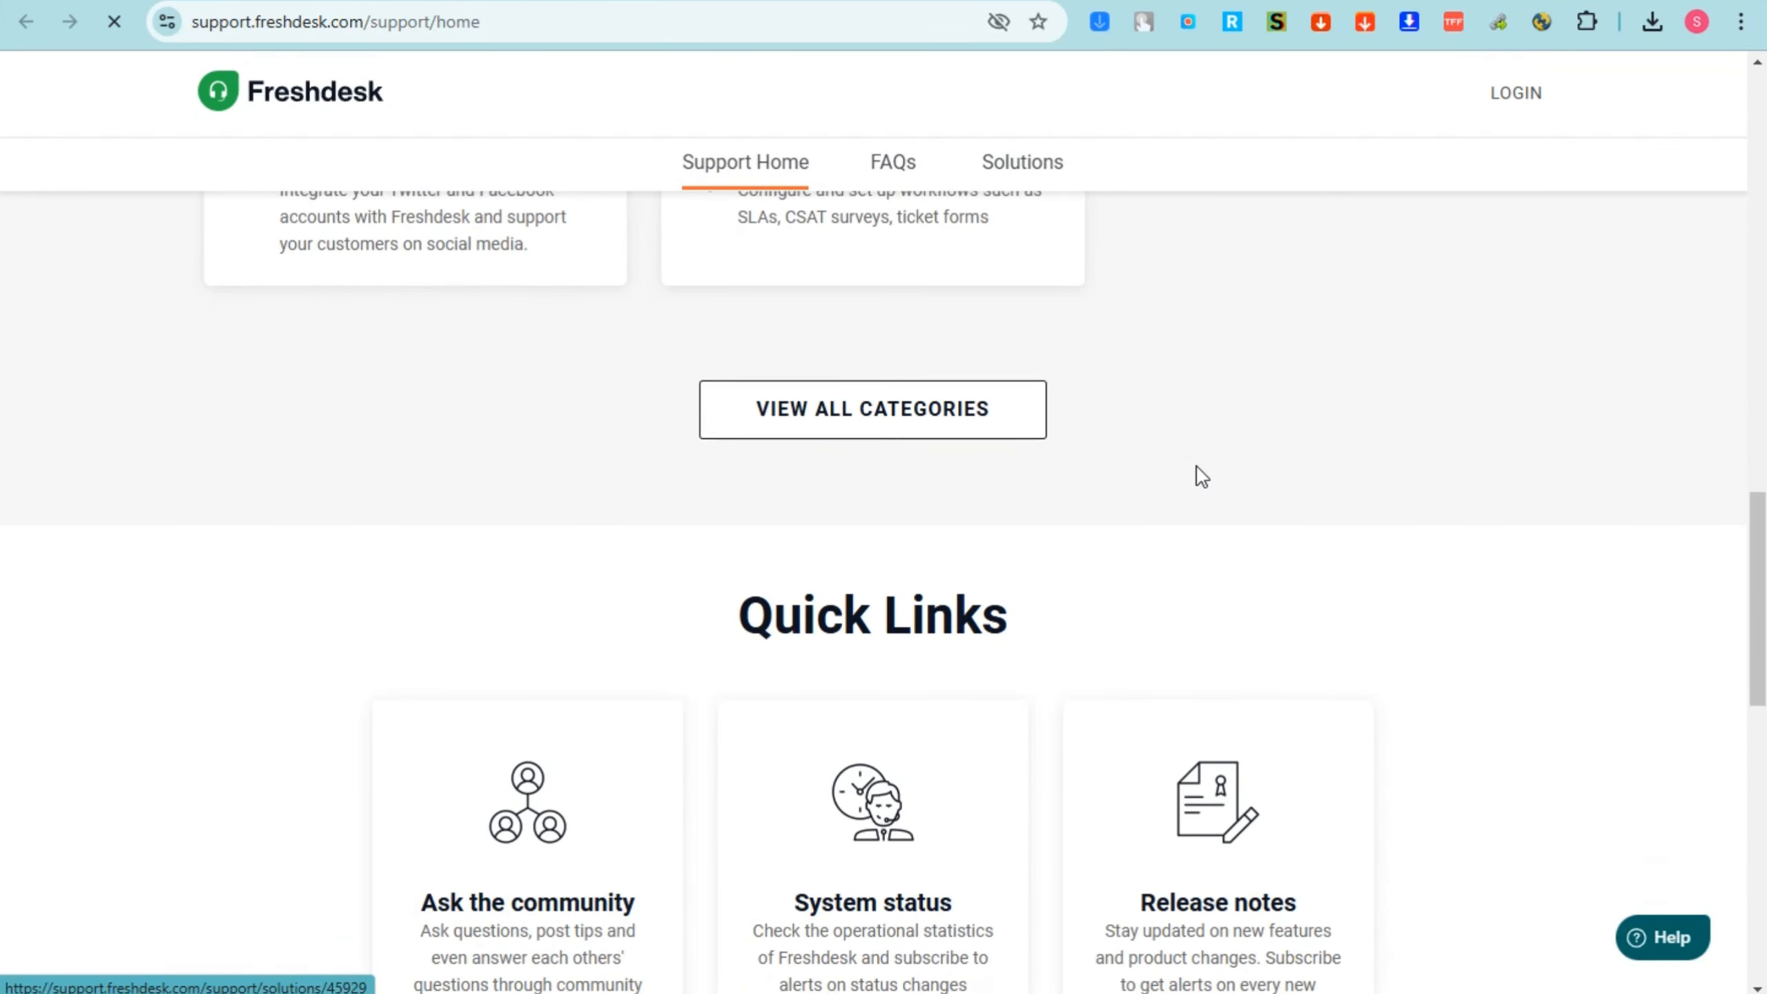
scroll(1203, 478, "up", 3)
scroll(1205, 475, "up", 15)
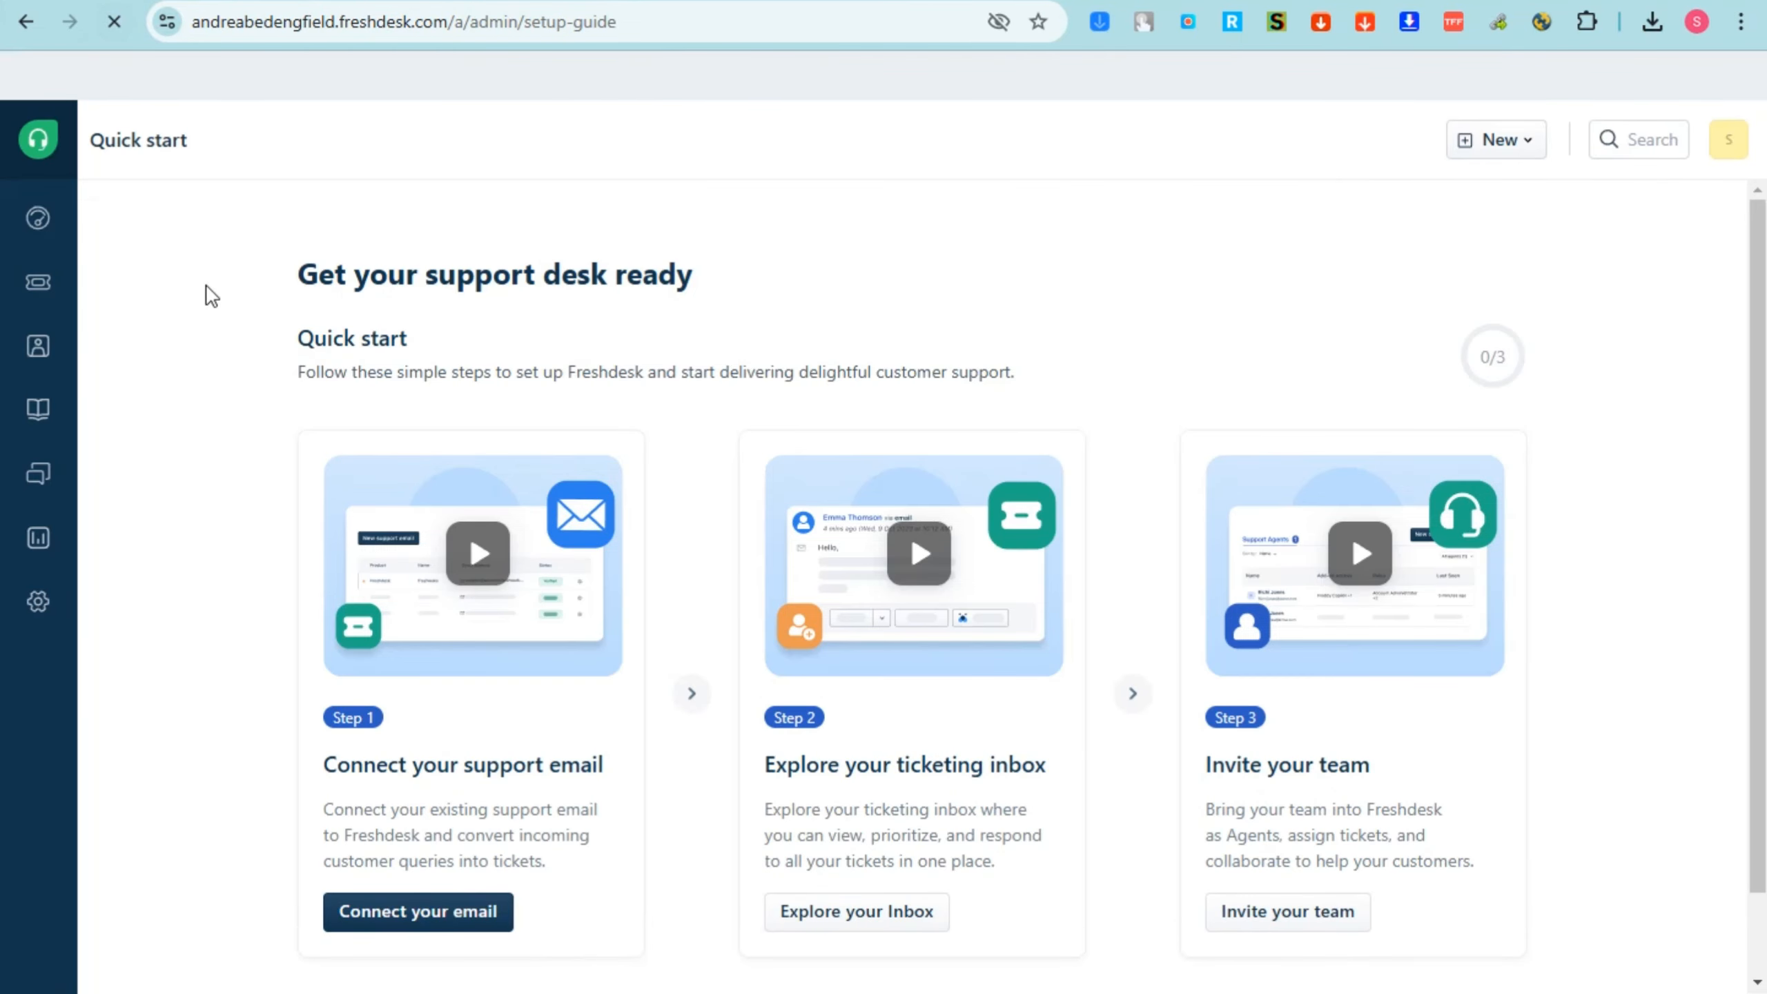
Step: Open a blank new ticket form and look through its fields from Contact to Tags
left_click(1490, 155)
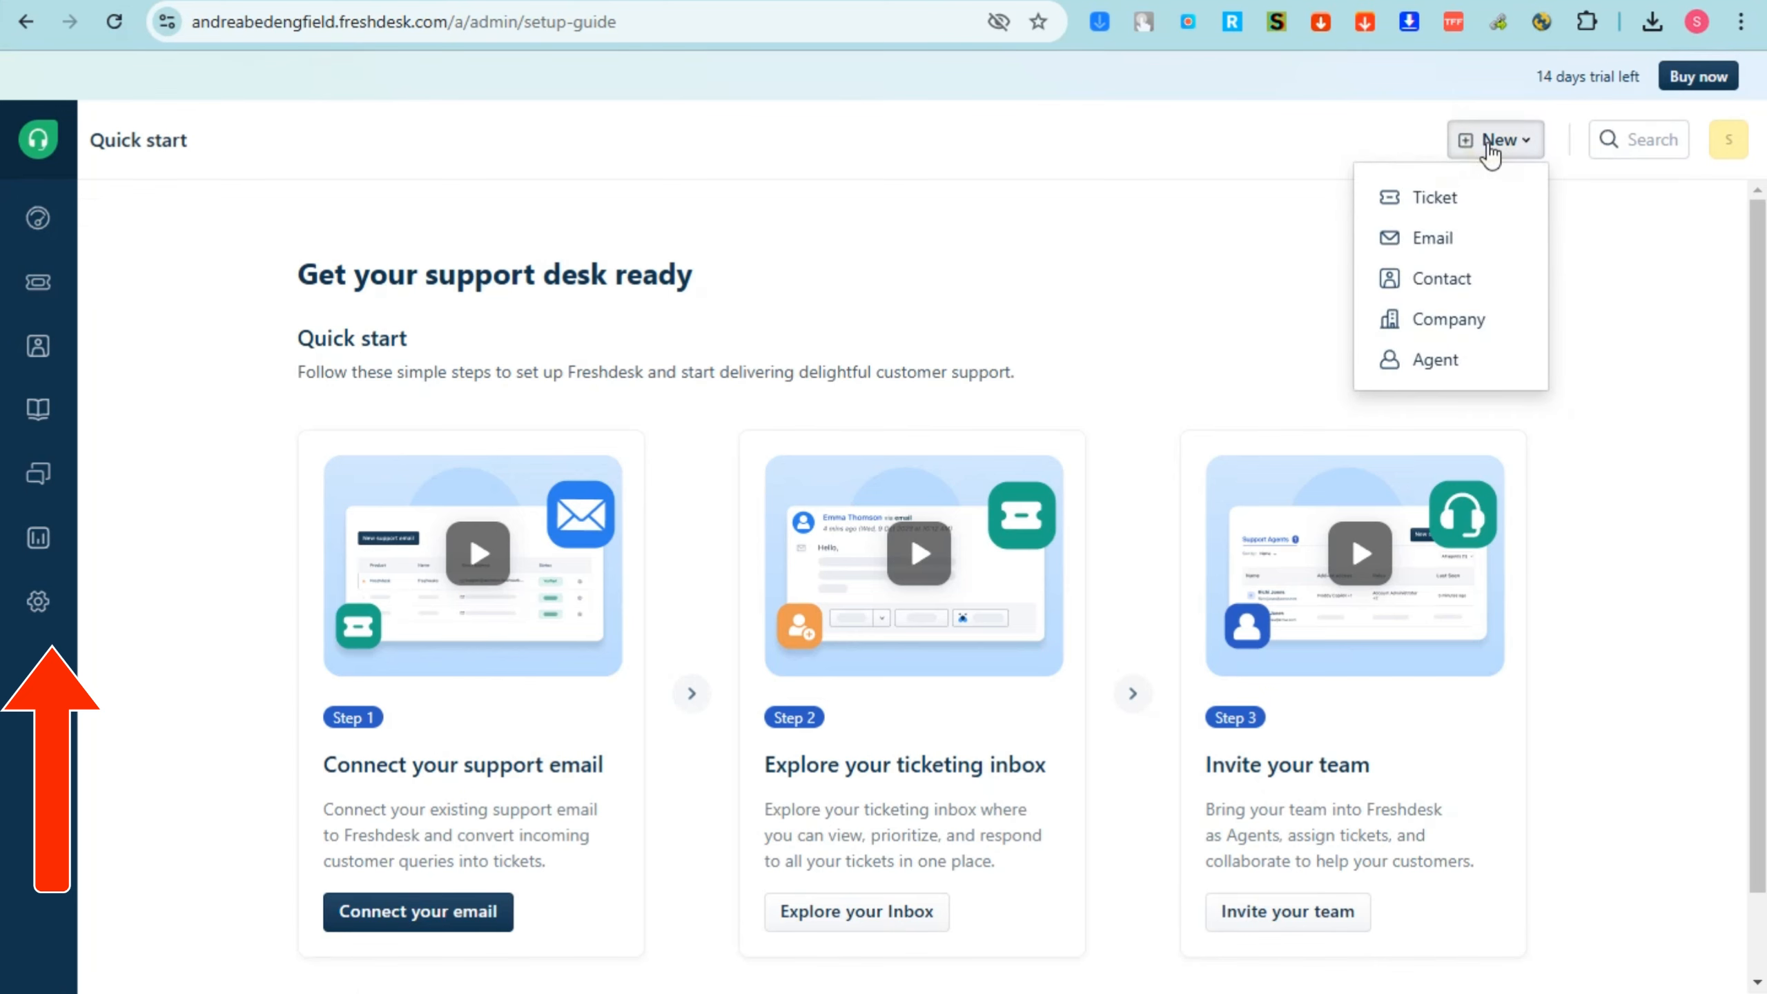
left_click(1437, 193)
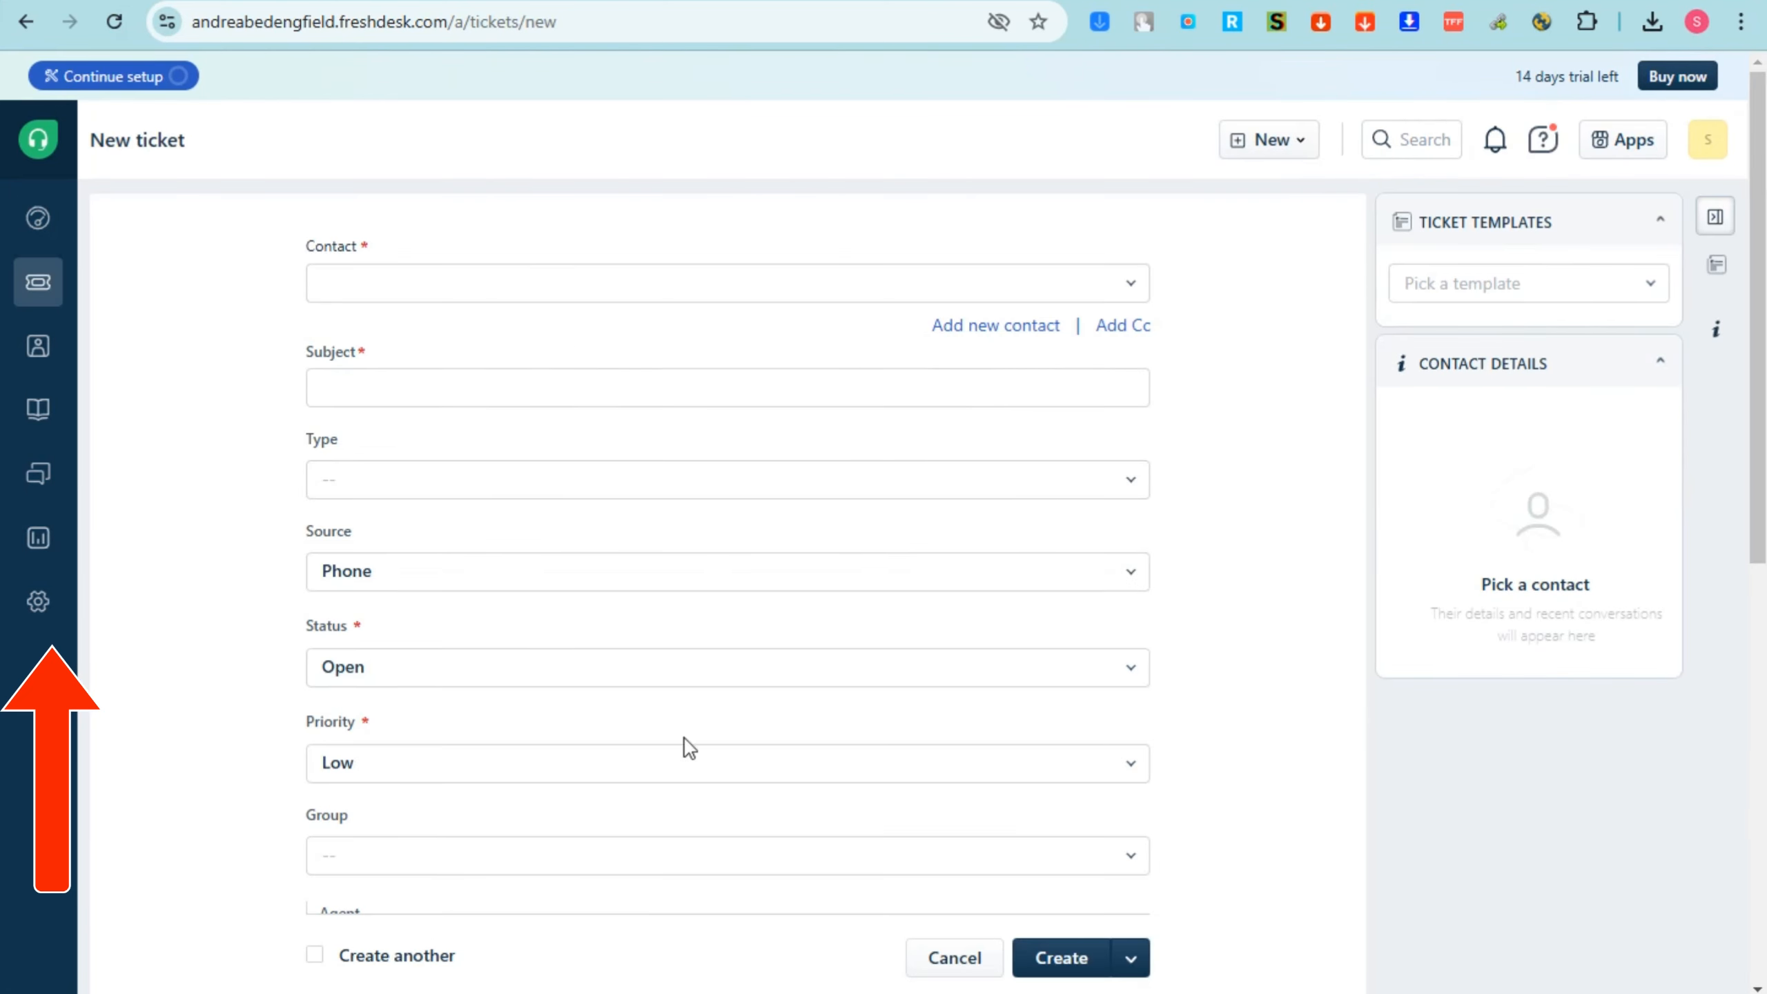
scroll(749, 863, "down", 10)
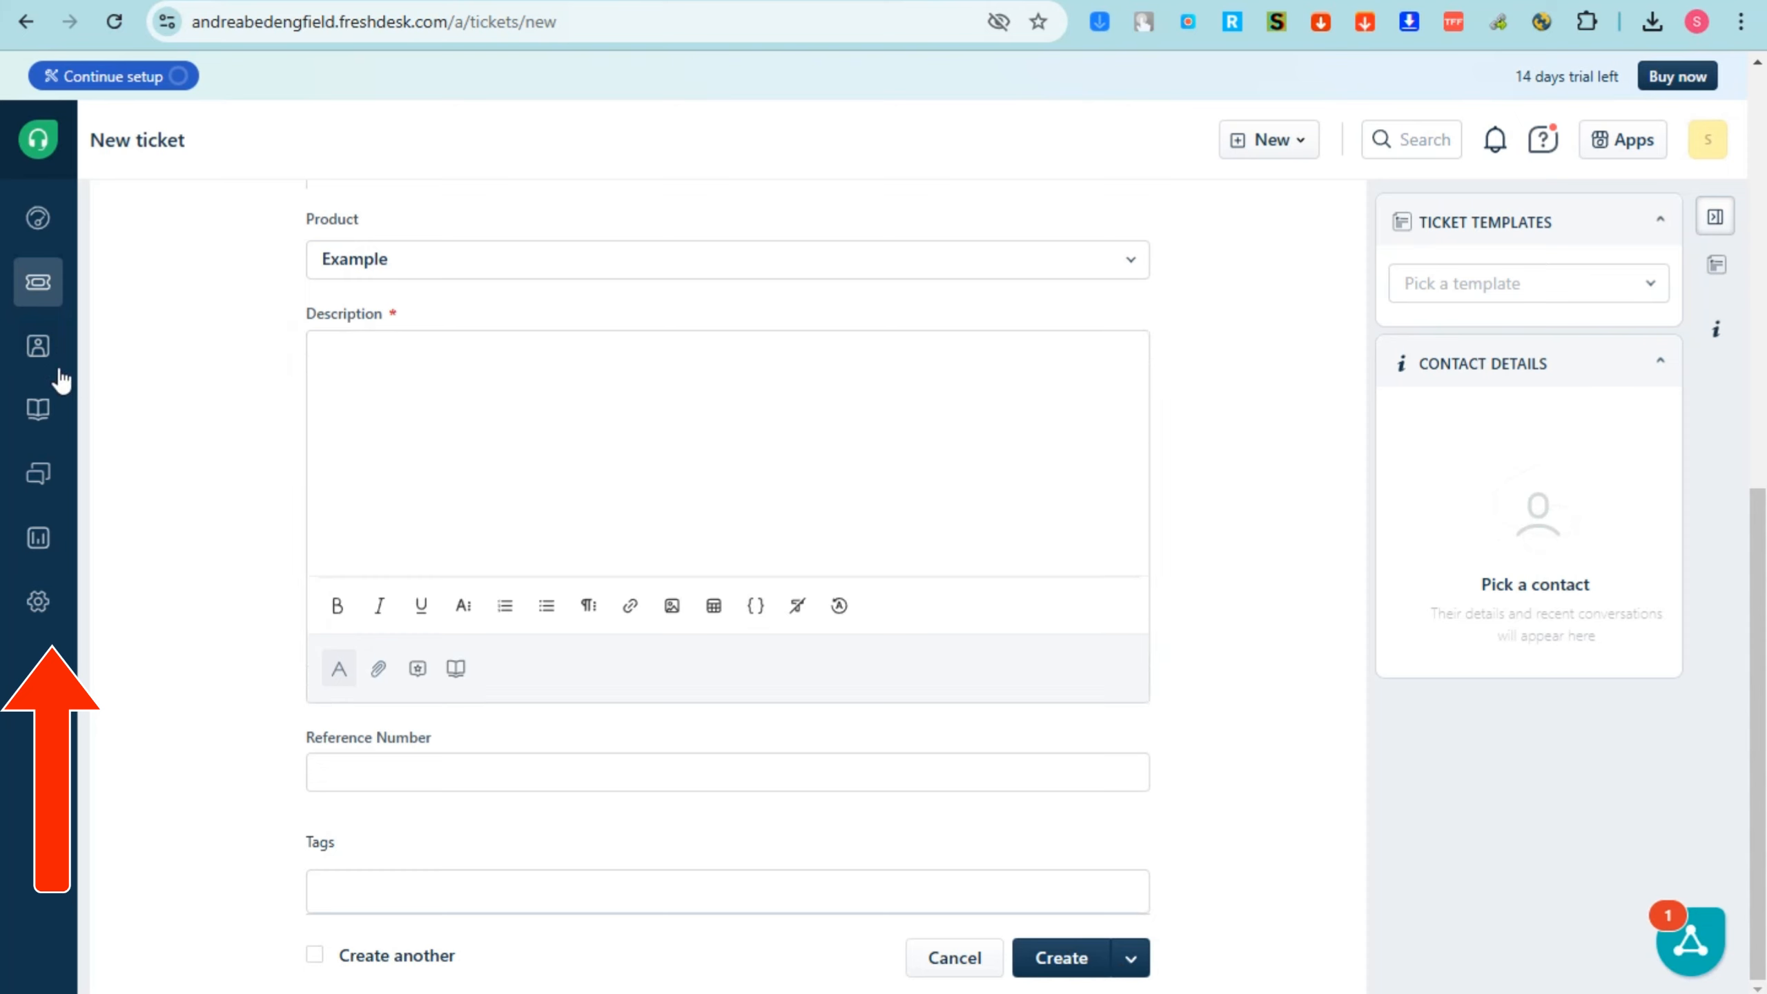
Step: Leave the new ticket form and visit the Contacts and Solutions sections
left_click(28, 362)
left_click(38, 416)
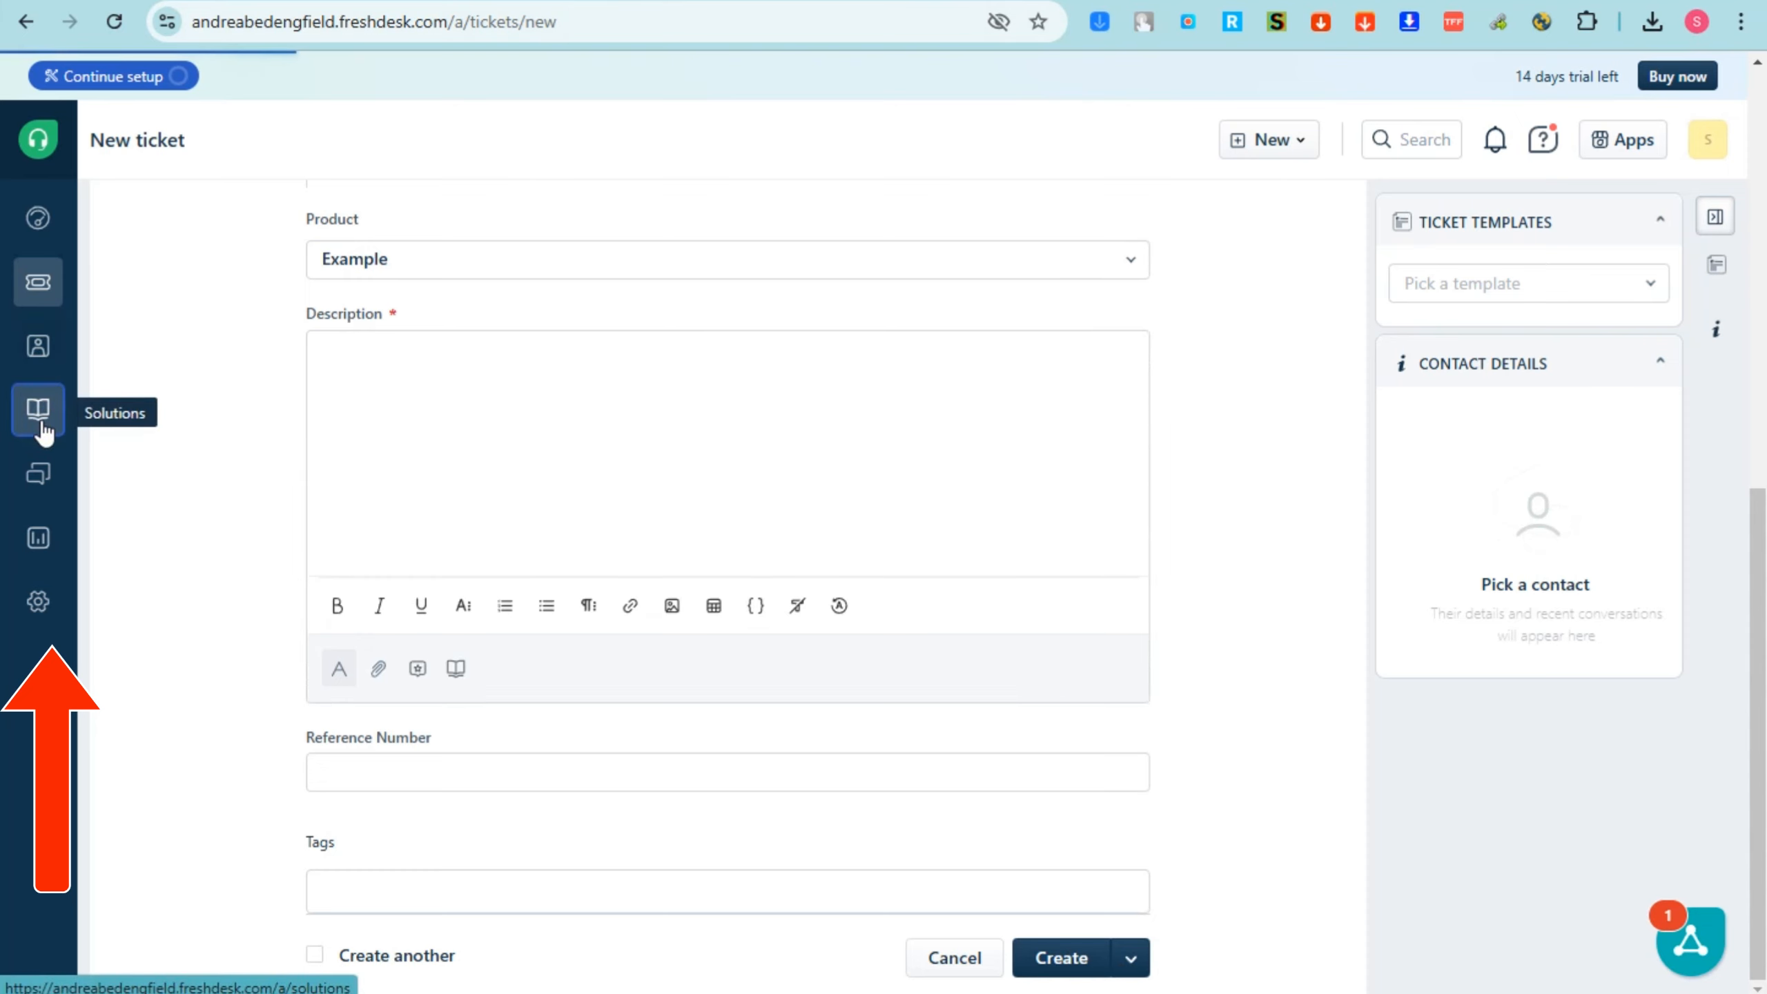